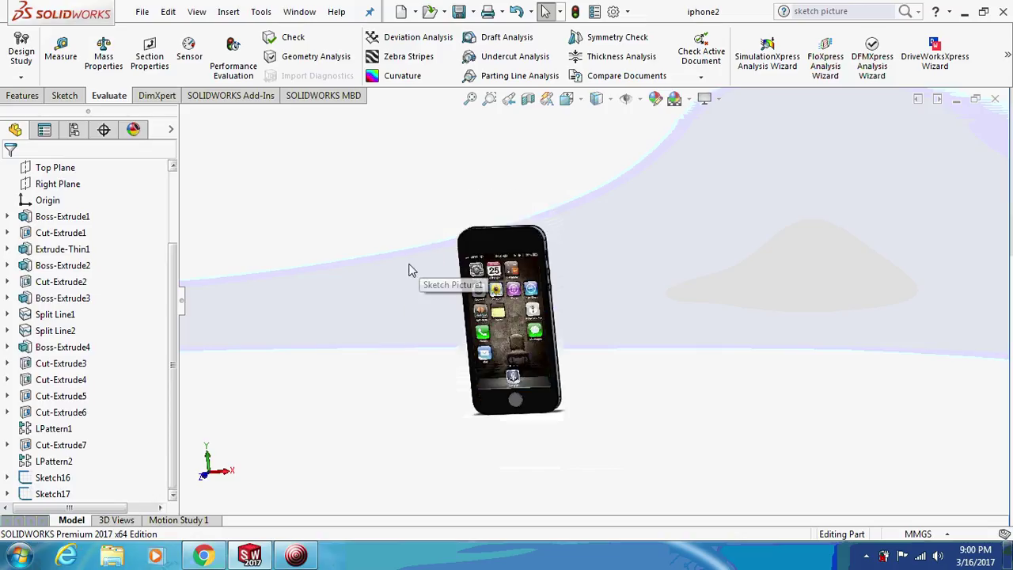
pyautogui.moveTo(411, 270); pyautogui.dragTo(357, 256, button='middle')
pyautogui.scroll(-2, 463, 276)
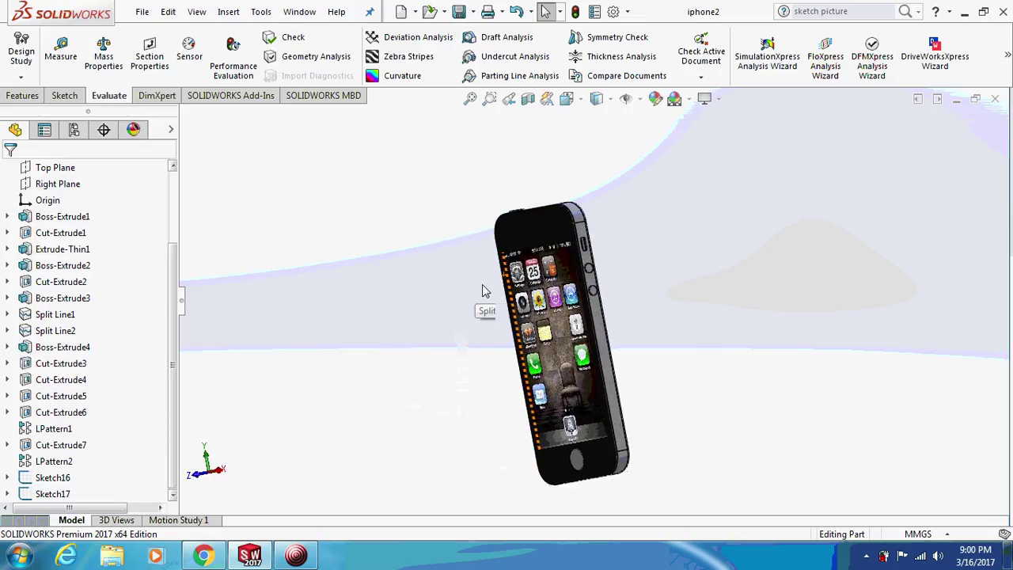
pyautogui.scroll(2, 475, 288)
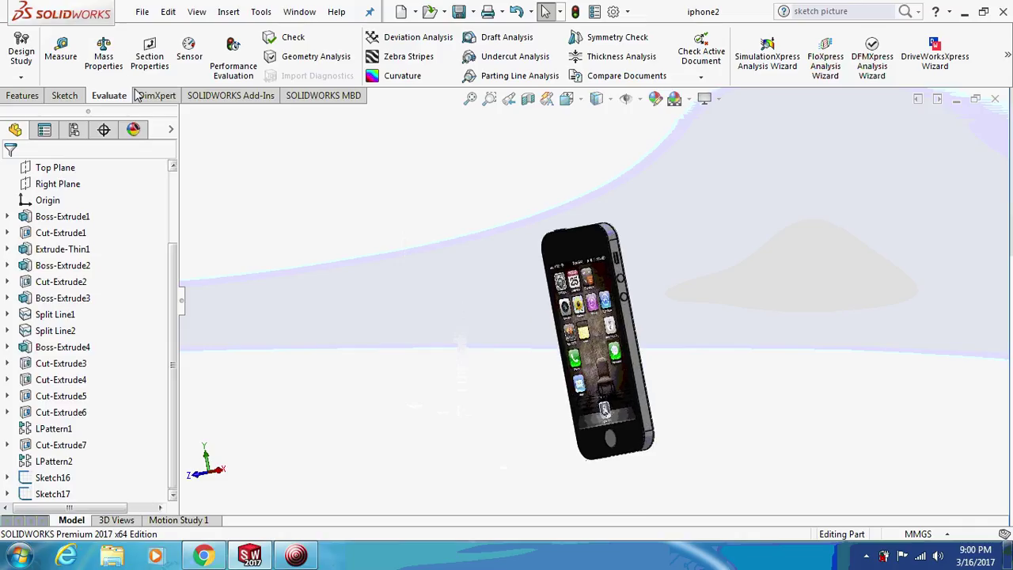
# Create a new part document and start a sketch on the Front Plane
pyautogui.click(142, 11)
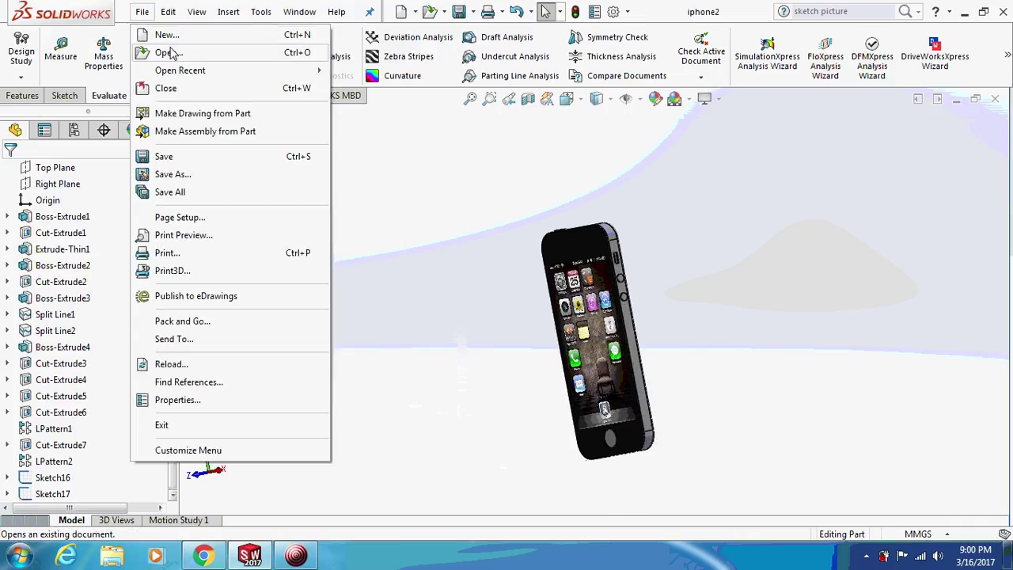
pyautogui.click(176, 39)
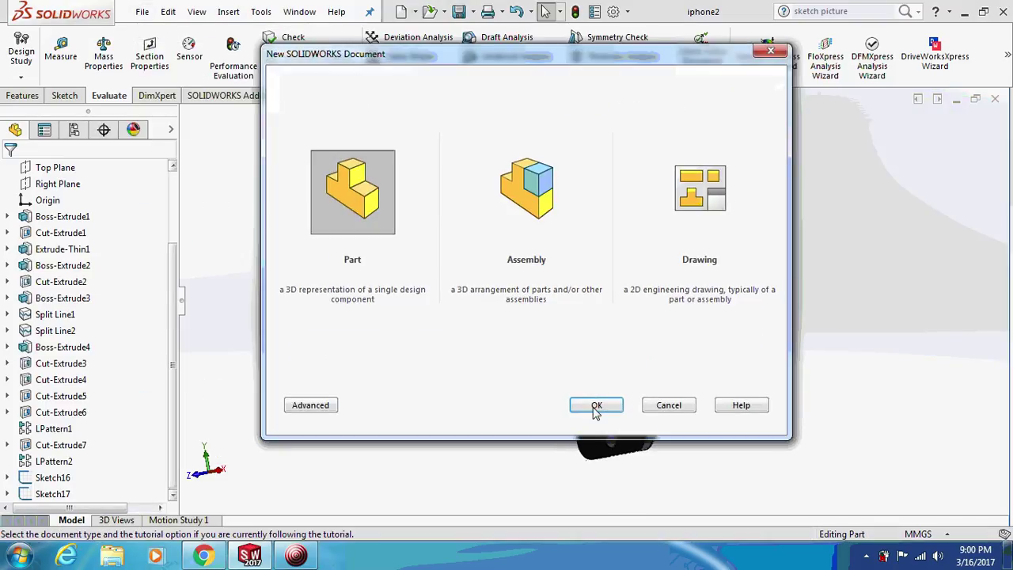
pyautogui.click(592, 405)
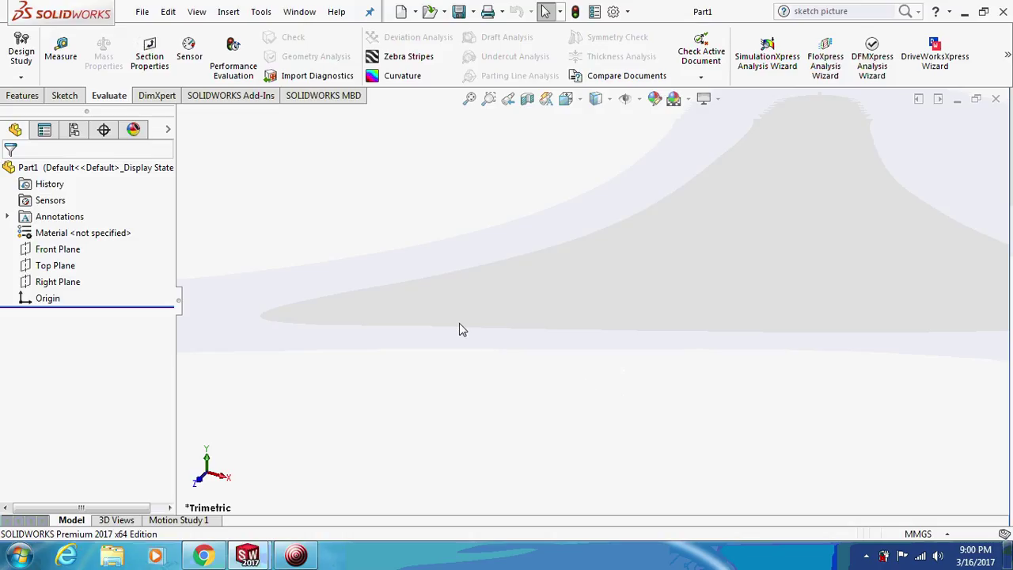
pyautogui.click(64, 96)
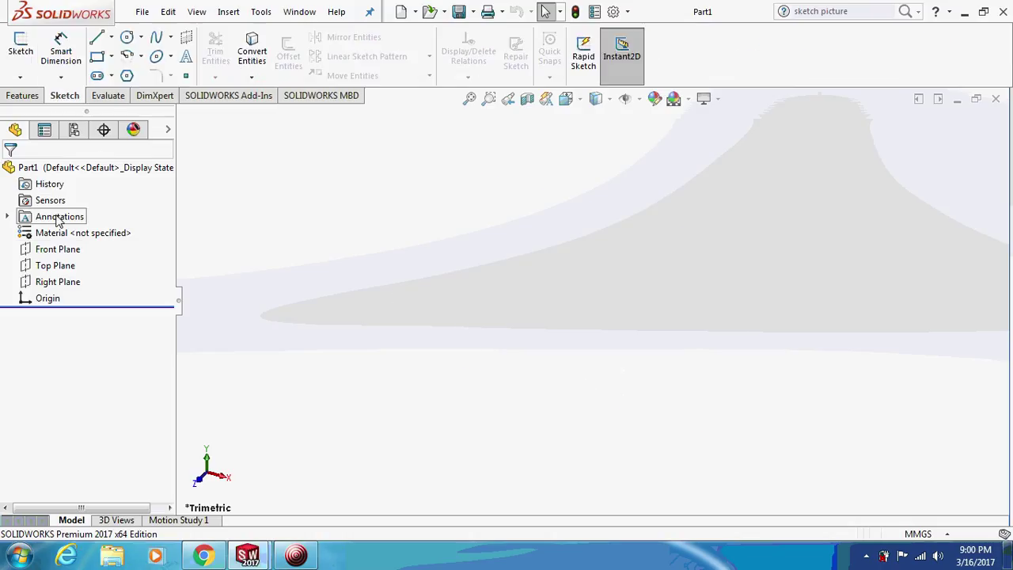
pyautogui.click(57, 248)
pyautogui.click(11, 64)
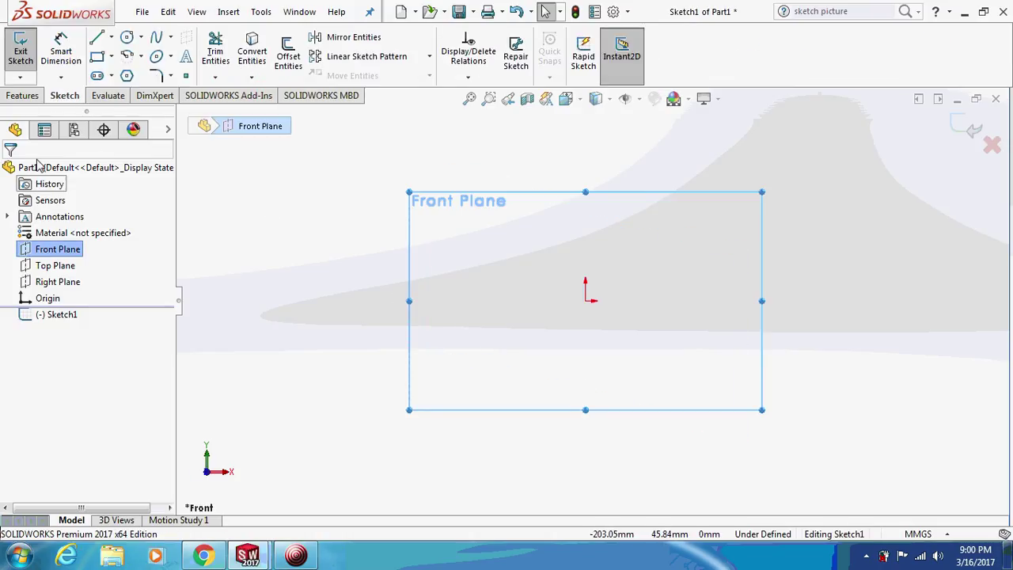
# Sketch an upright center rectangle about 71 mm wide, centred on the origin
pyautogui.click(107, 59)
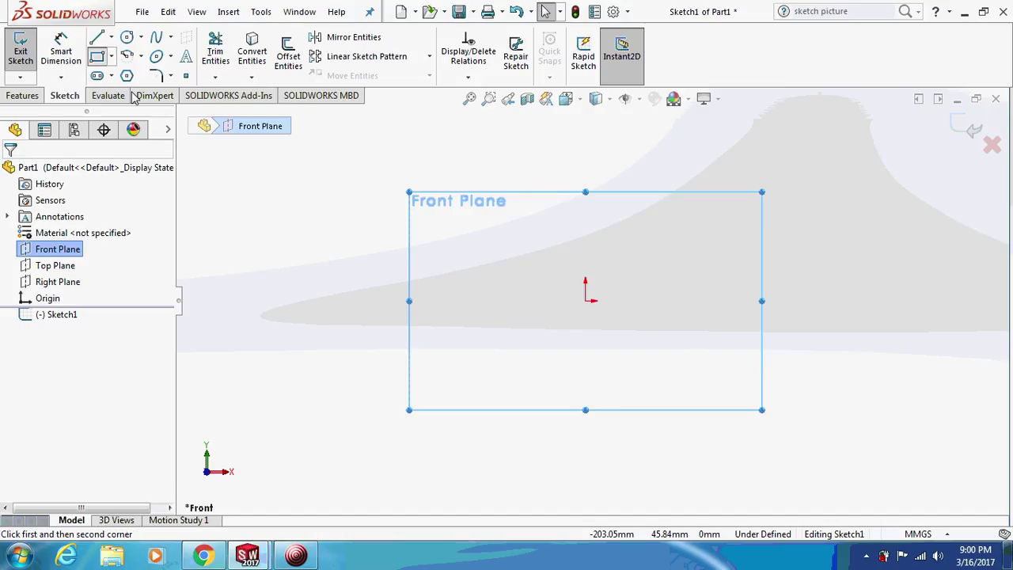
pyautogui.click(112, 57)
pyautogui.click(124, 95)
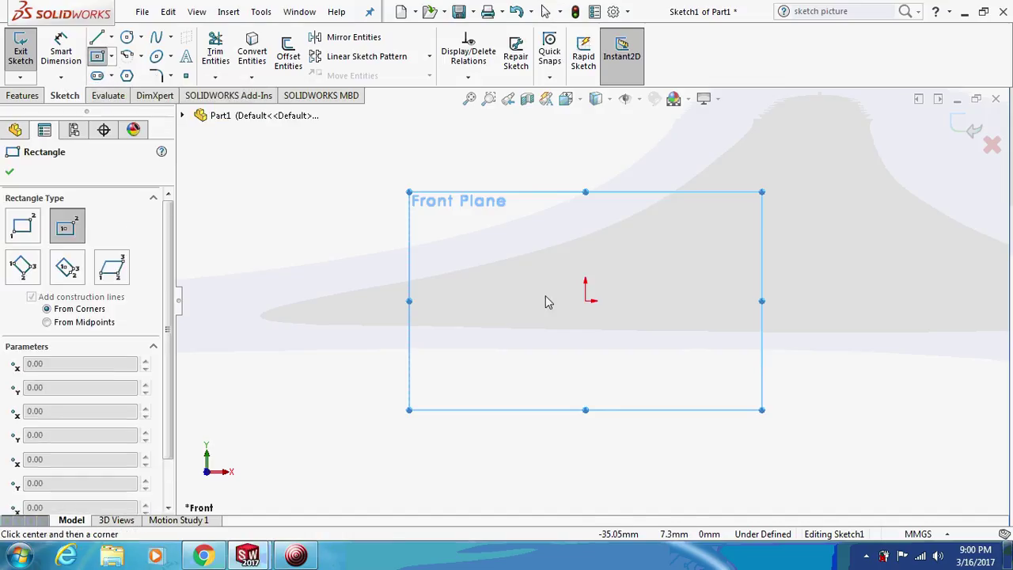
pyautogui.click(586, 300)
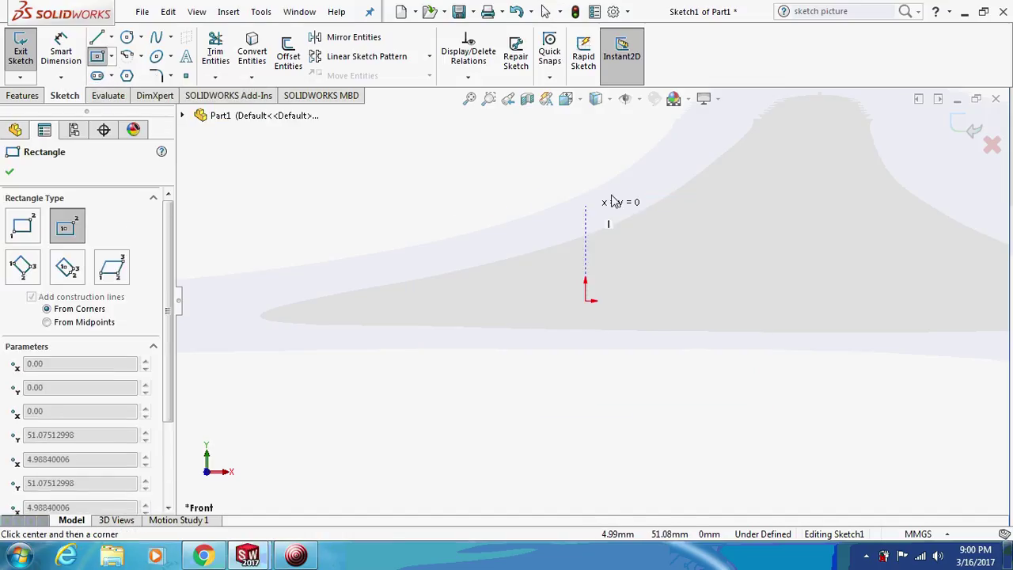
pyautogui.click(656, 173)
# Dimension the rectangle's top edge and set its width to 58.57 mm
pyautogui.click(57, 65)
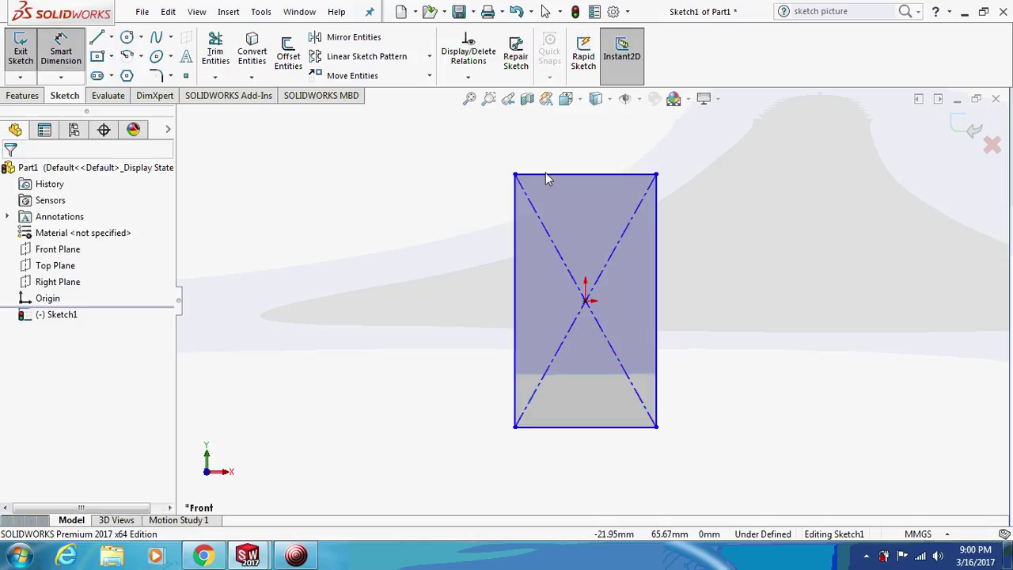
pyautogui.click(548, 174)
pyautogui.click(559, 143)
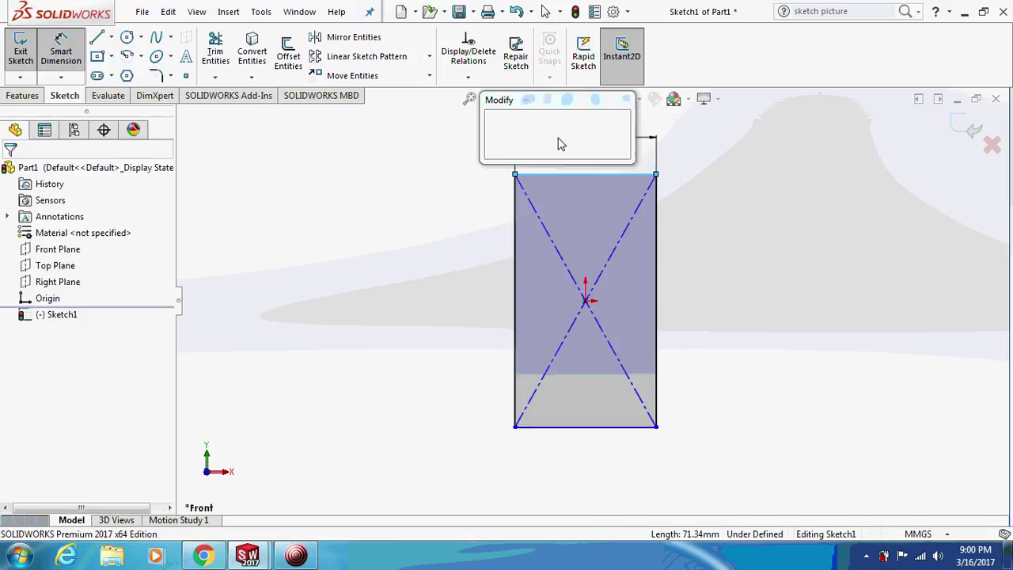
pyautogui.write('58,')
pyautogui.press('BackSpace')
pyautogui.write('.58')
pyautogui.press('BackSpace')
pyautogui.write('7')
pyautogui.press('Return')
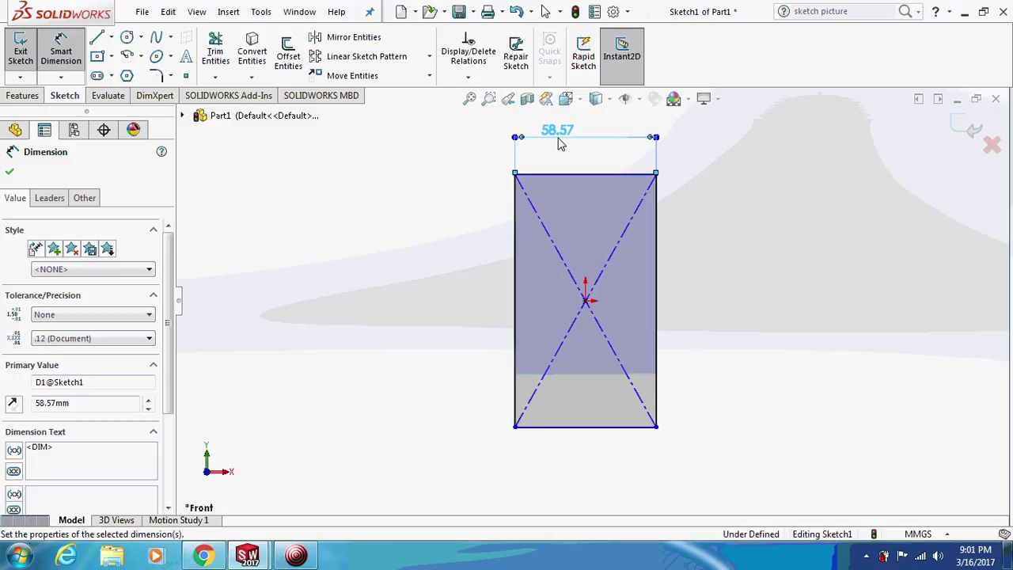
# Dimension the rectangle's height as 123.83 mm and trim away its two diagonal construction lines
pyautogui.click(515, 245)
pyautogui.click(388, 247)
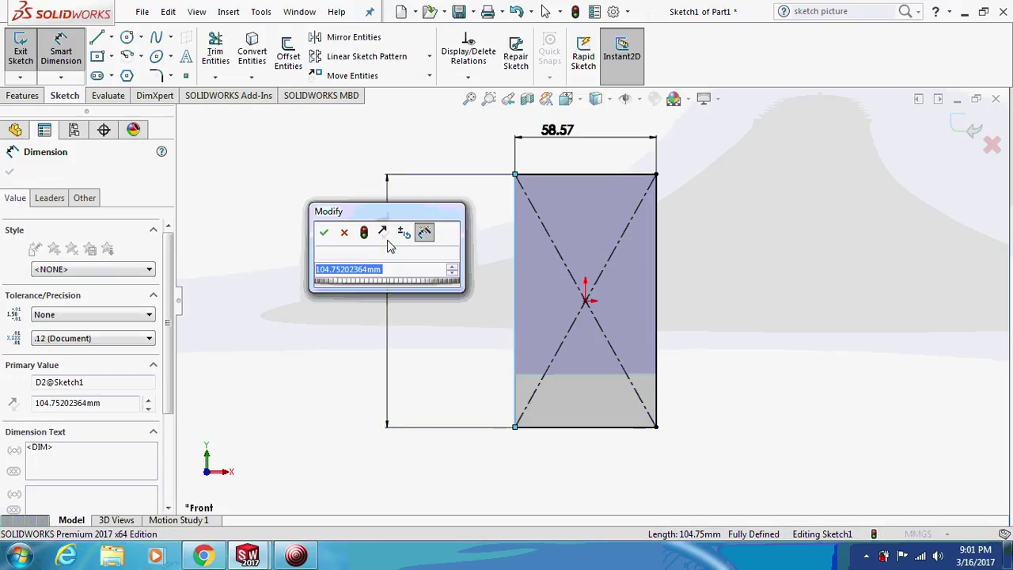
pyautogui.write('123')
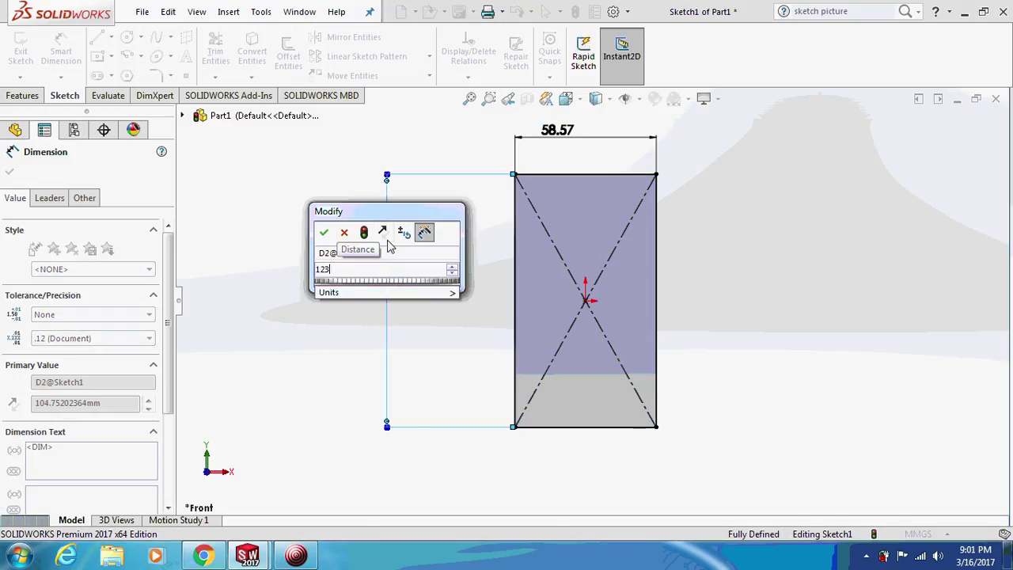
pyautogui.write('.83')
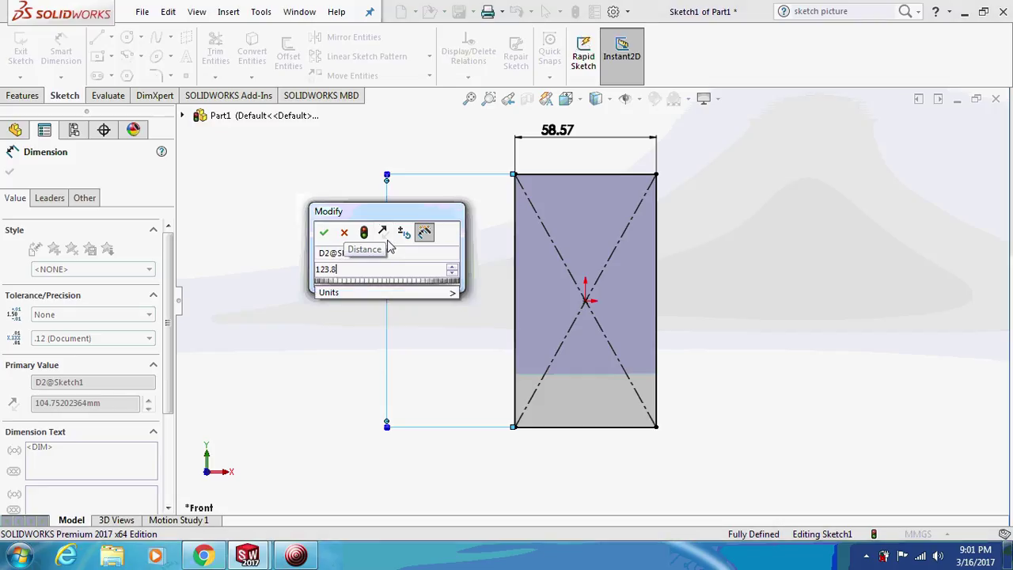
pyautogui.press('Return')
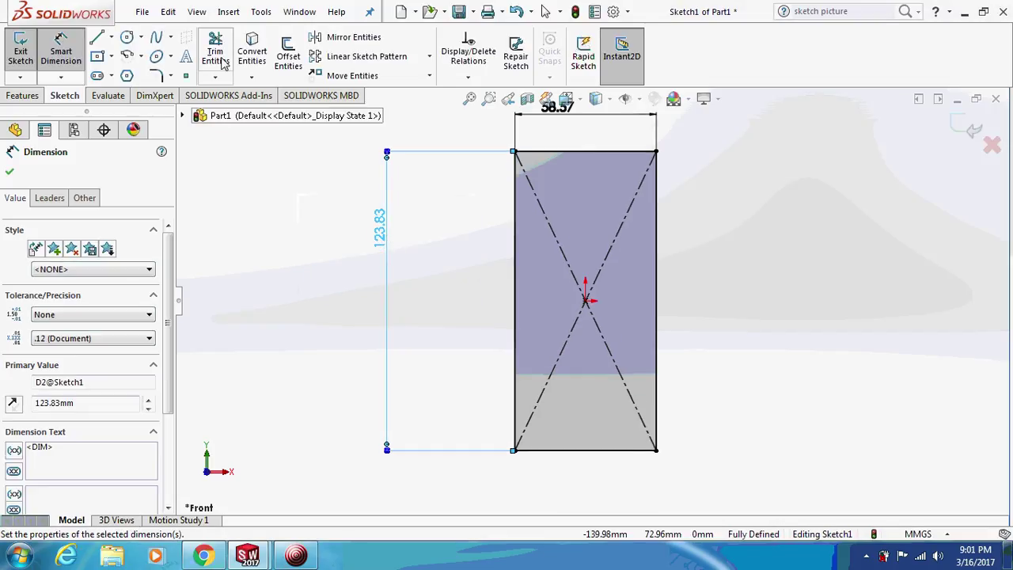
pyautogui.click(215, 51)
pyautogui.moveTo(560, 184)
pyautogui.mouseDown()
pyautogui.moveTo(546, 288)
pyautogui.moveTo(557, 399)
pyautogui.moveTo(602, 210)
pyautogui.mouseUp()
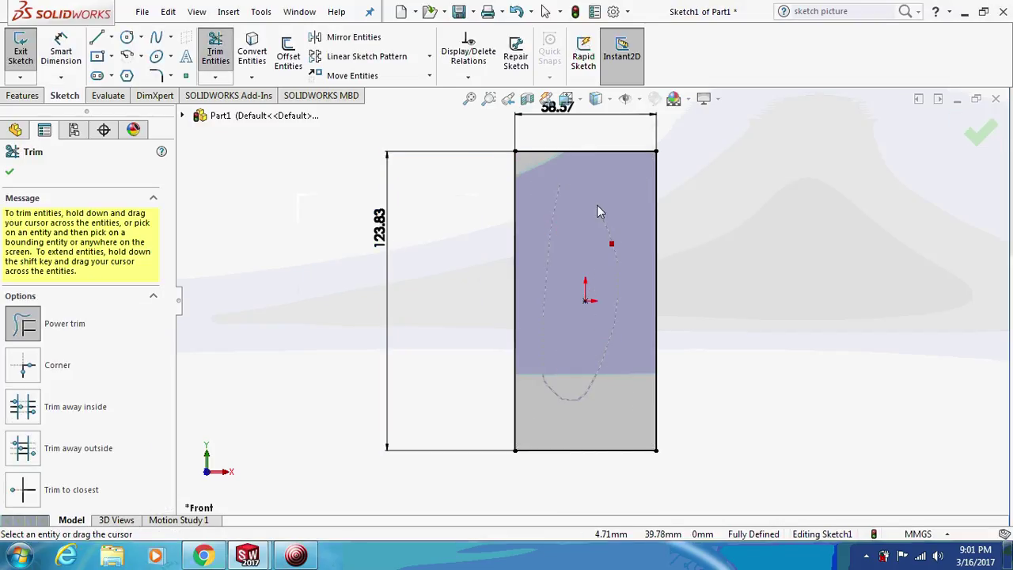
# Round all four corners of the rectangle with a 9.5 mm sketch fillet
pyautogui.click(155, 76)
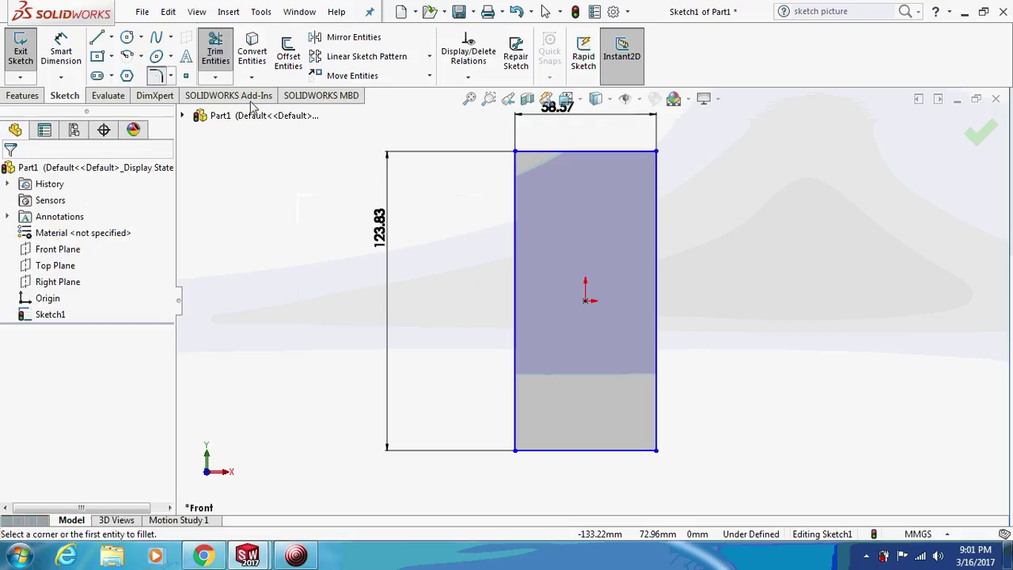
pyautogui.click(519, 154)
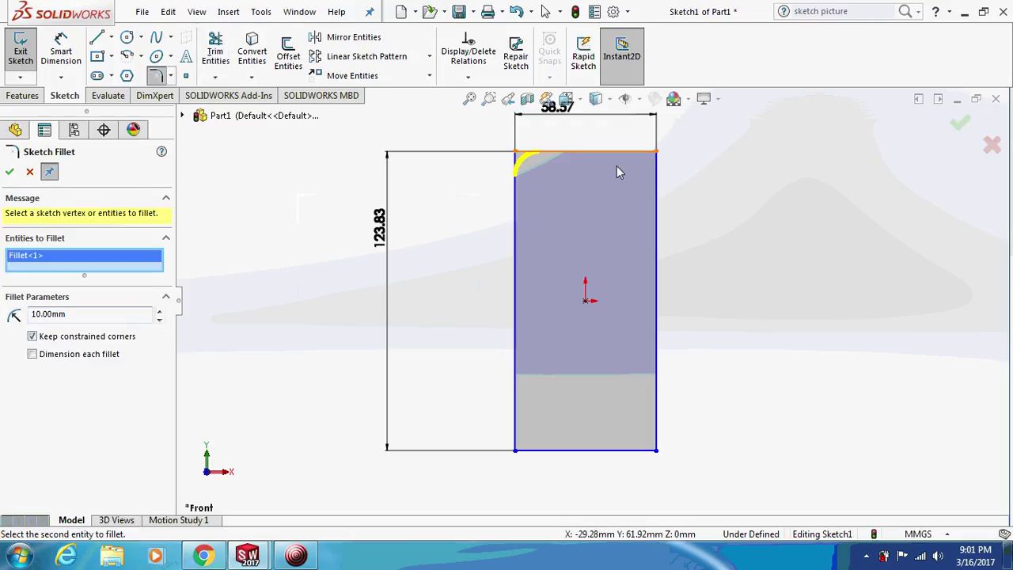
pyautogui.click(658, 154)
pyautogui.click(656, 451)
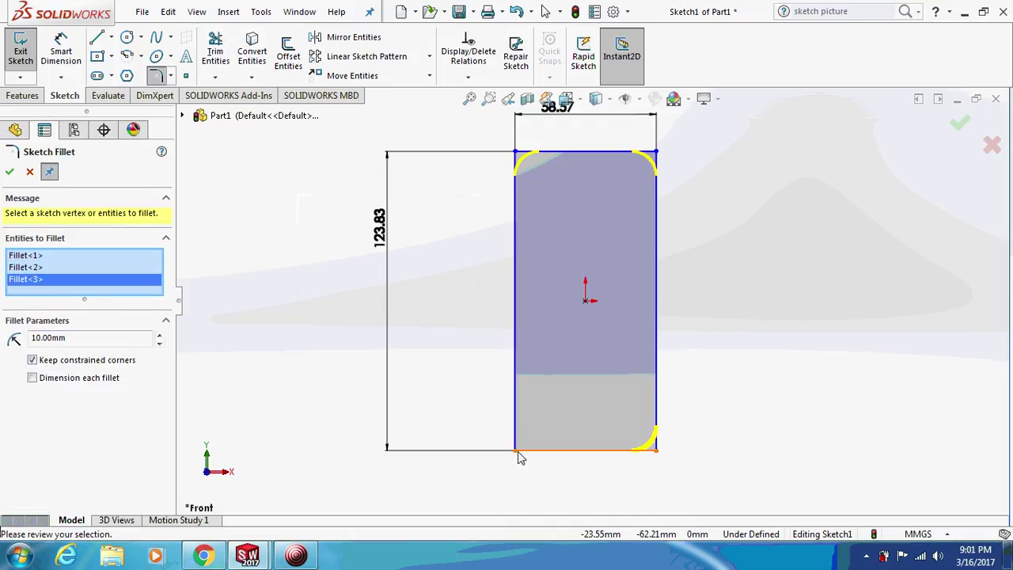
pyautogui.click(516, 447)
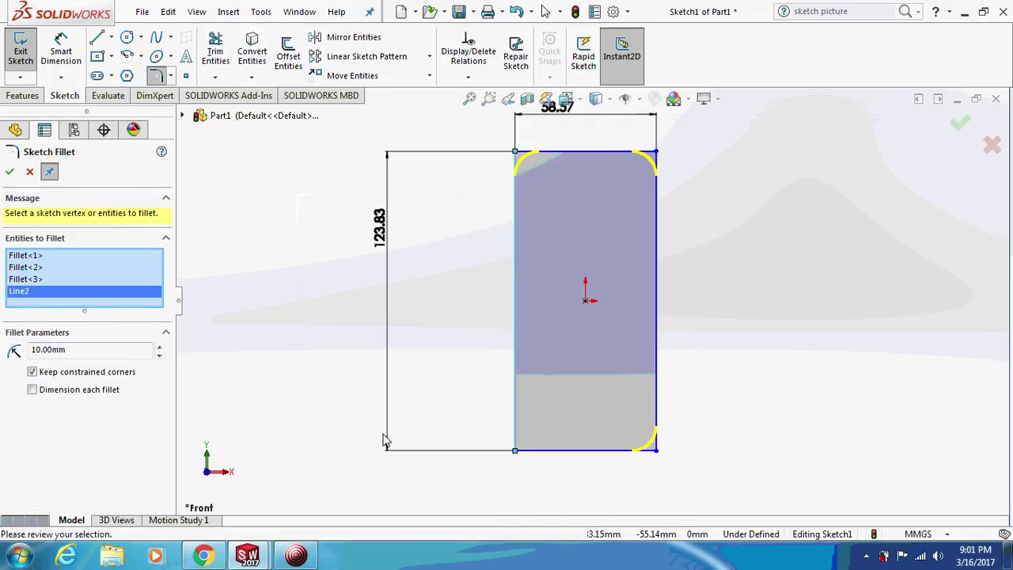
pyautogui.click(516, 450)
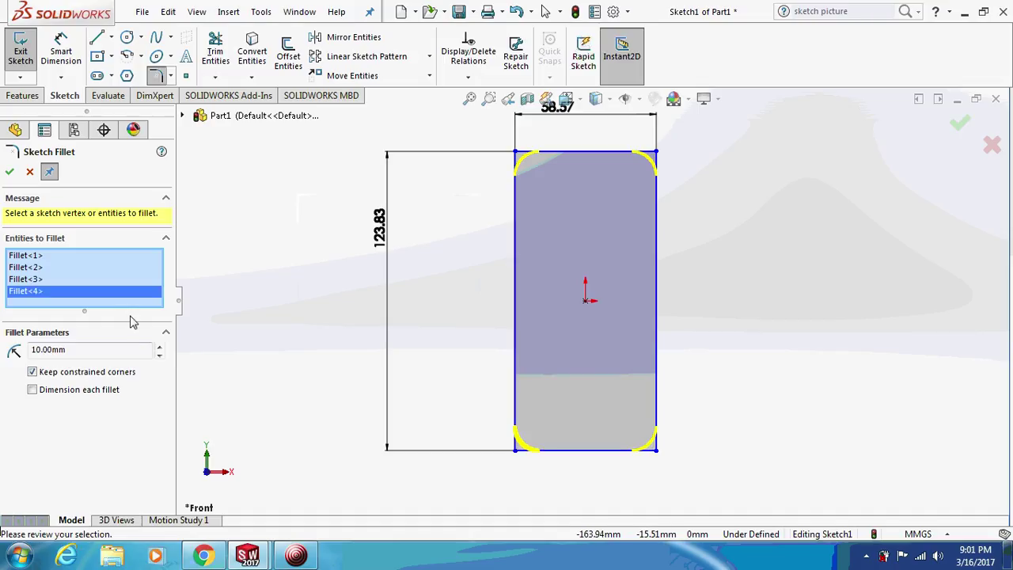
pyautogui.moveTo(96, 350); pyautogui.dragTo(9, 354)
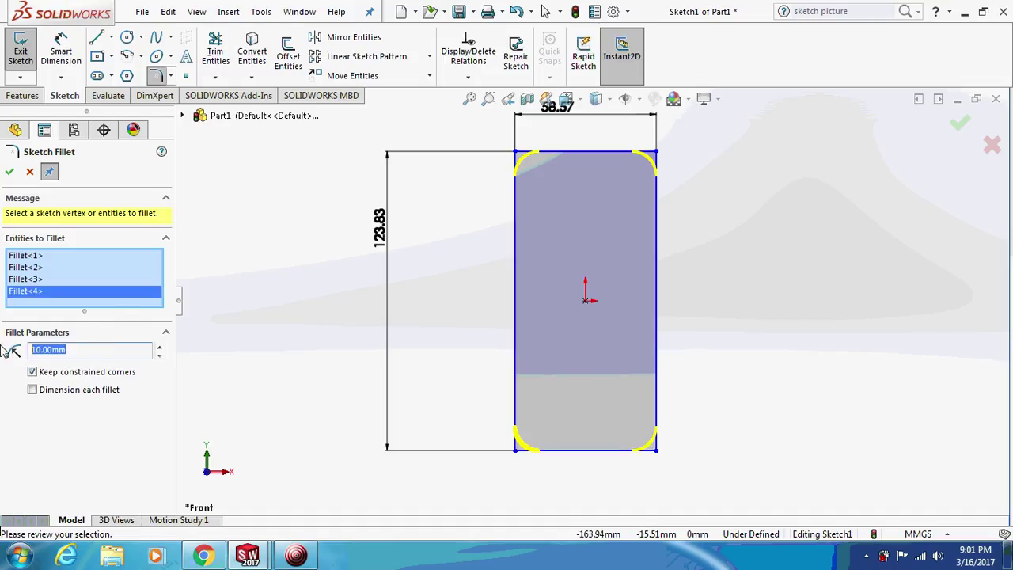
pyautogui.write('9.5')
pyautogui.click(9, 172)
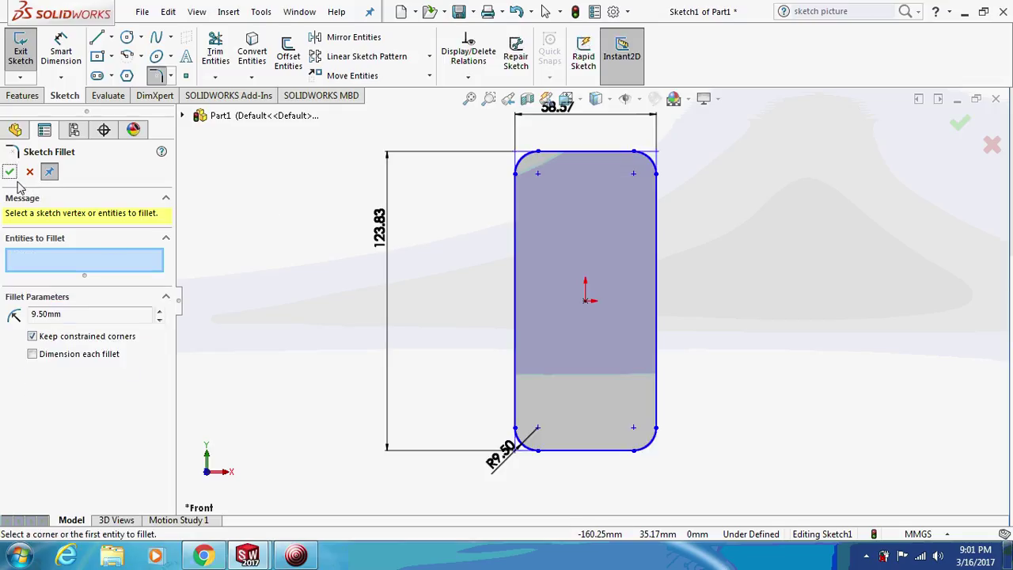
pyautogui.click(9, 172)
# Extrude the rounded rectangle as a Mid Plane boss with a depth of 7.6 mm
pyautogui.click(23, 96)
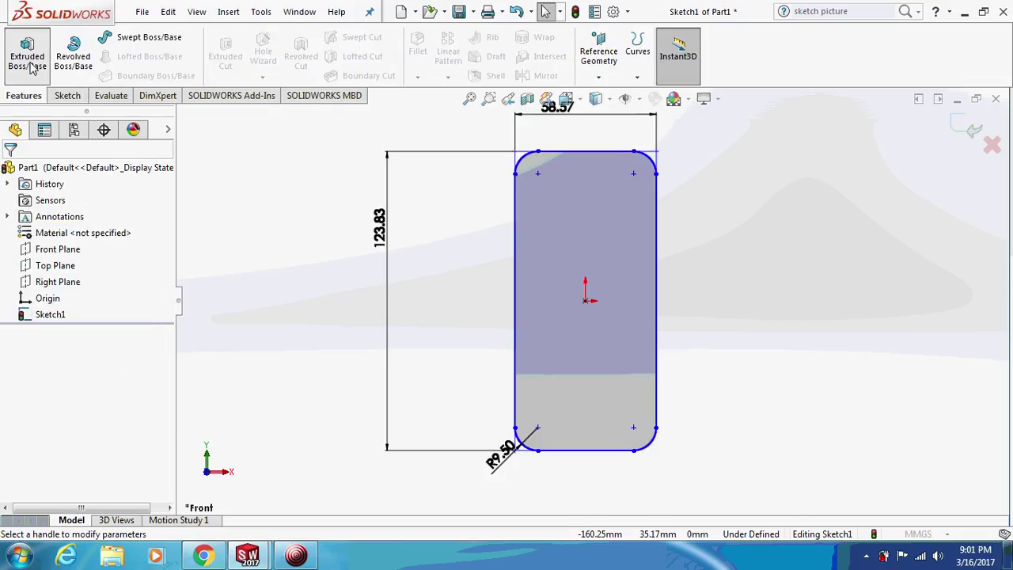
pyautogui.click(27, 57)
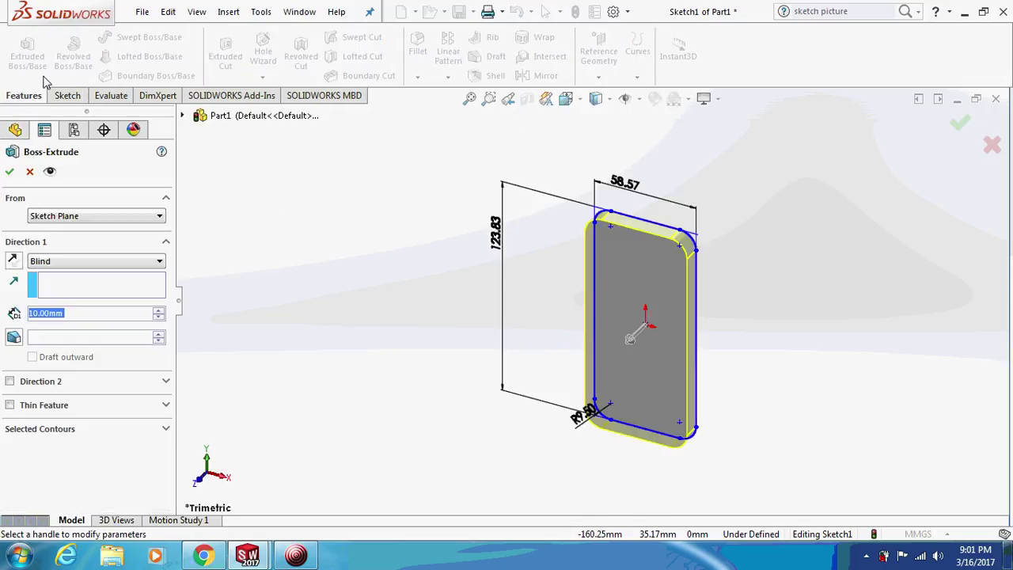
pyautogui.click(86, 261)
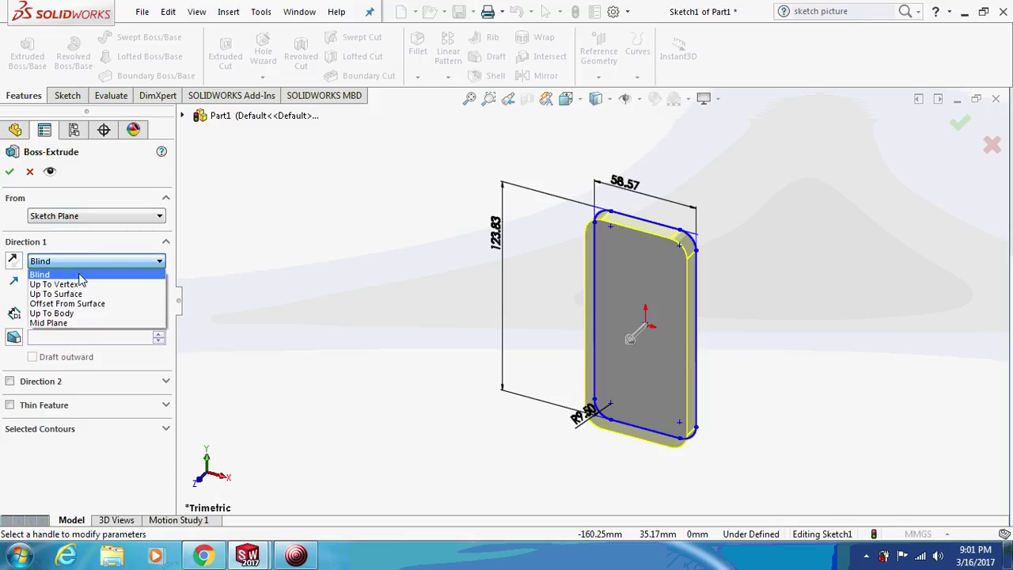
pyautogui.click(68, 324)
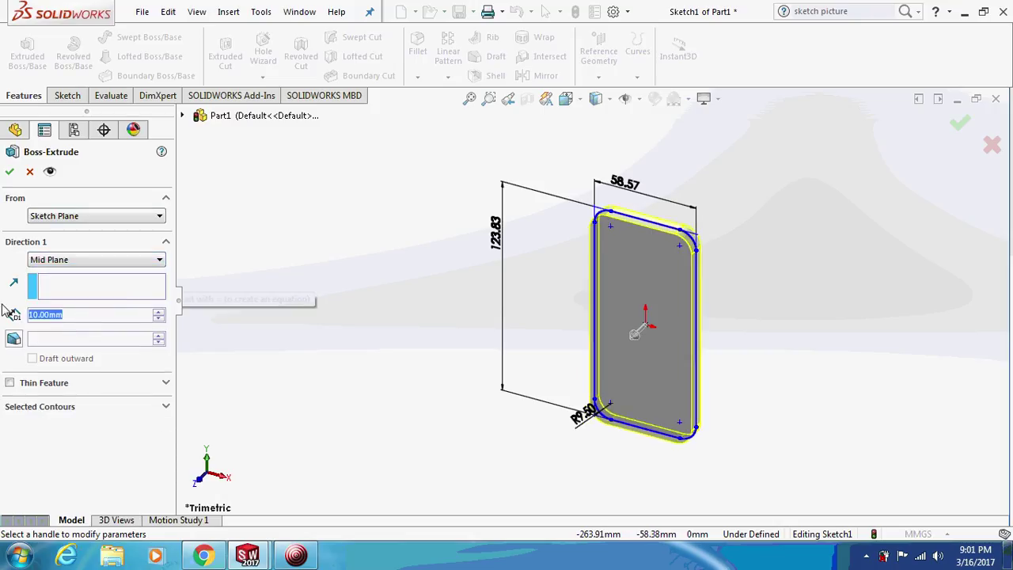
pyautogui.write('7.6')
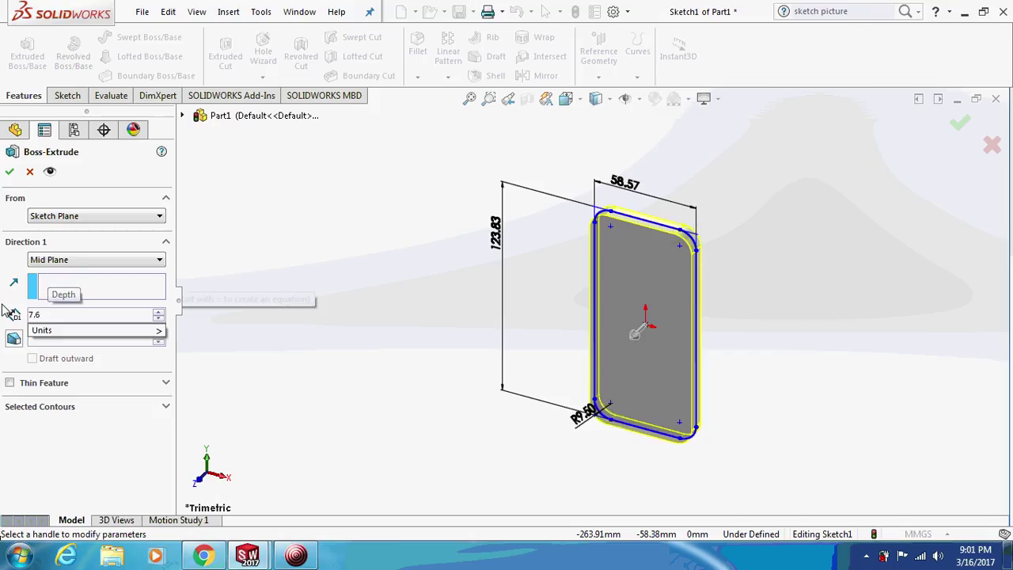
pyautogui.press('Return')
pyautogui.click(9, 172)
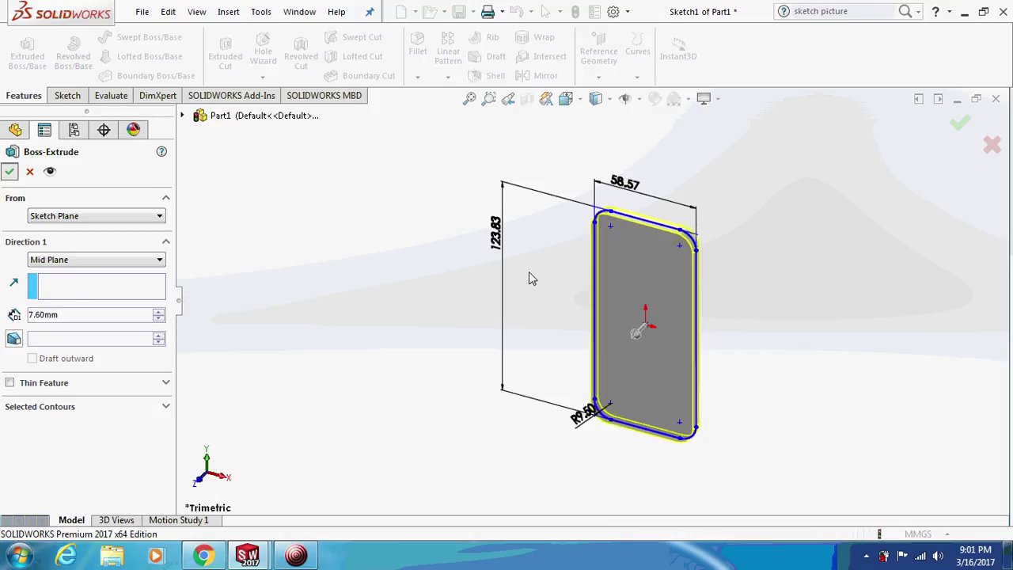
# Start a sketch on the body's large front face and orient the view straight onto it
pyautogui.moveTo(464, 267); pyautogui.dragTo(488, 274, button='middle')
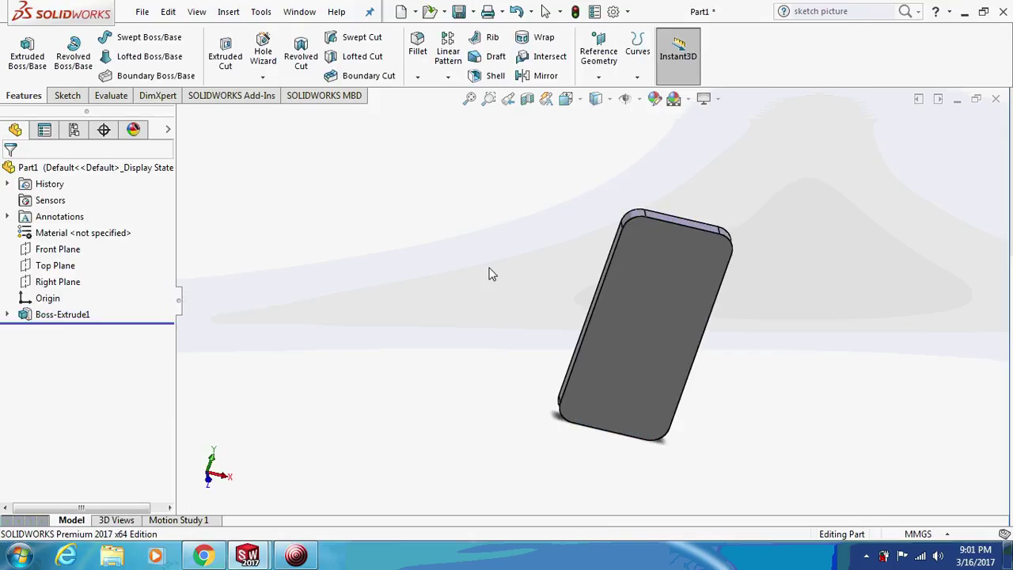
pyautogui.click(651, 290)
pyautogui.click(717, 245)
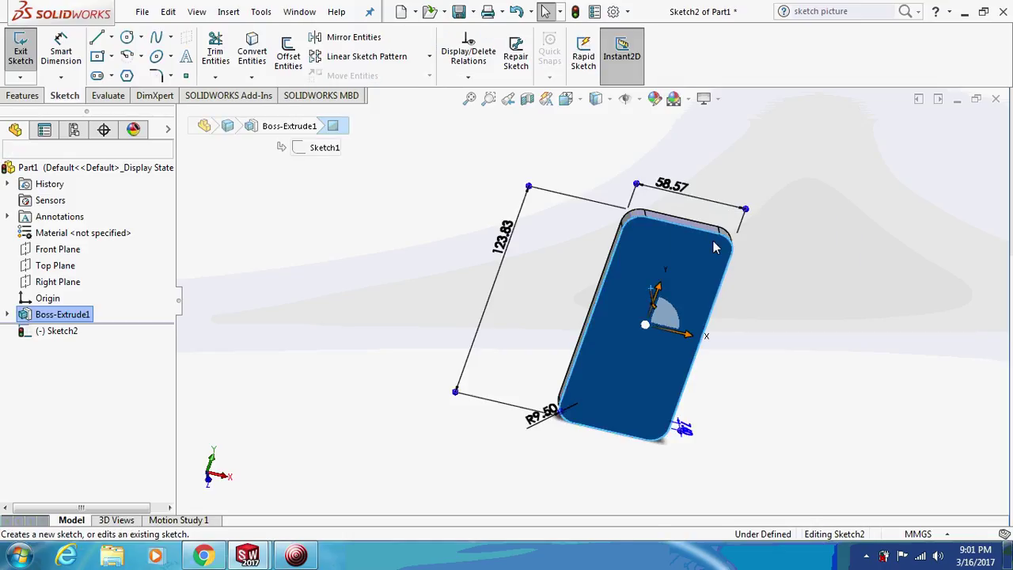
pyautogui.click(565, 98)
pyautogui.click(559, 317)
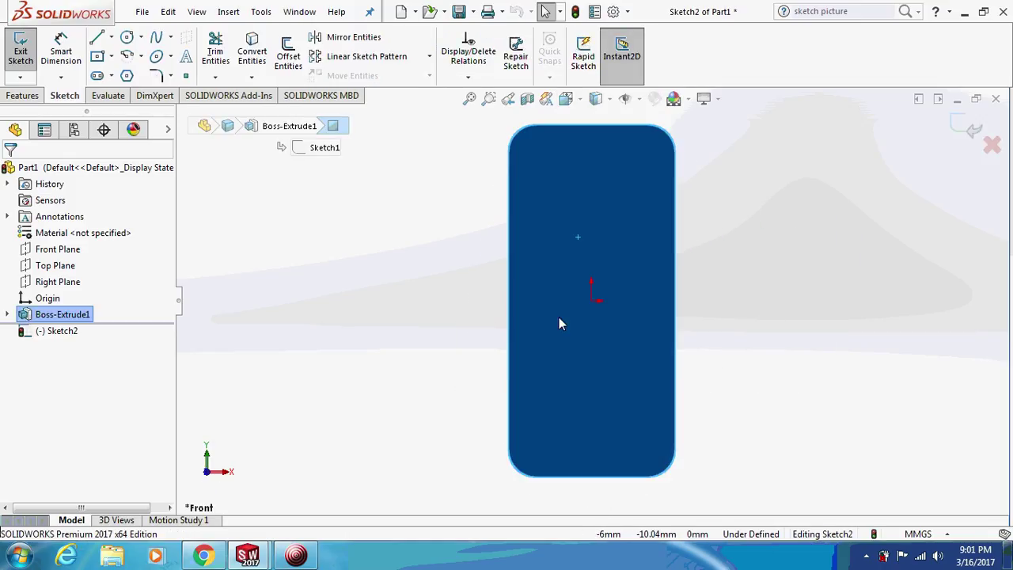
# Sketch two concentric circles directly below the origin near the body's lower end, about 17.7 mm and 10.8 mm in diameter
pyautogui.click(126, 37)
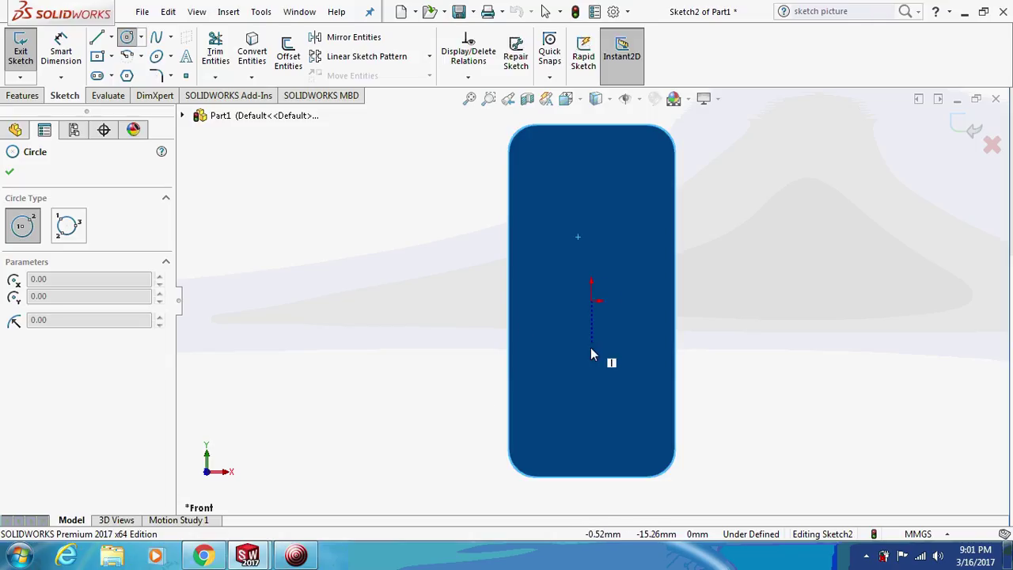
pyautogui.click(592, 431)
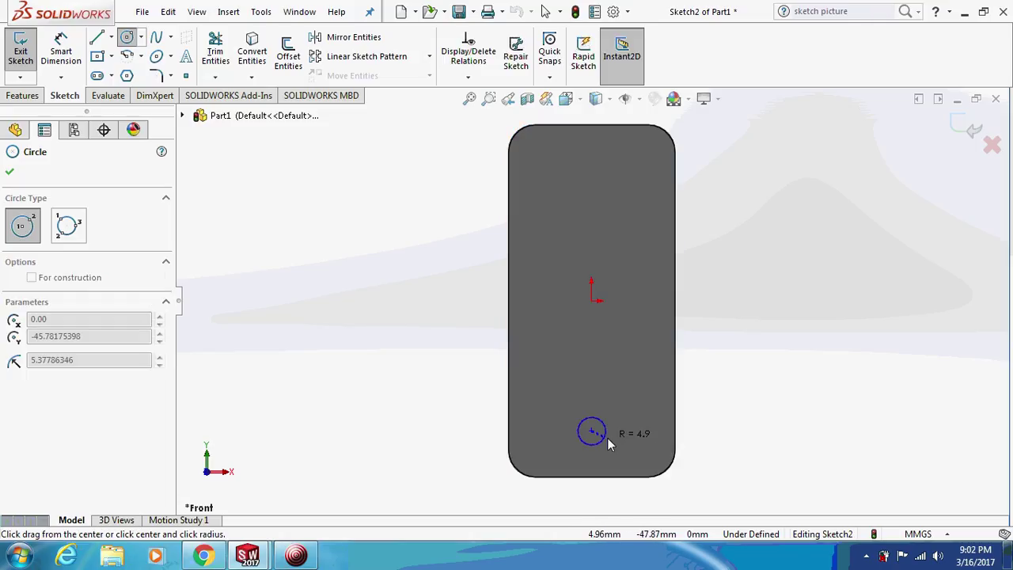
pyautogui.click(613, 442)
pyautogui.click(592, 431)
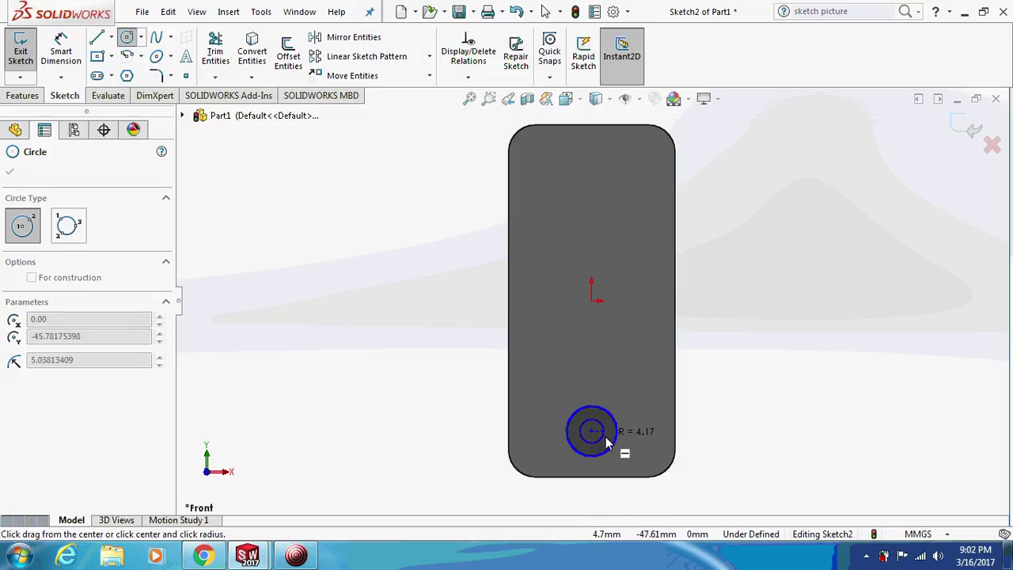
pyautogui.click(607, 433)
# Dimension the larger circle's diameter as 9.30 mm
pyautogui.click(61, 49)
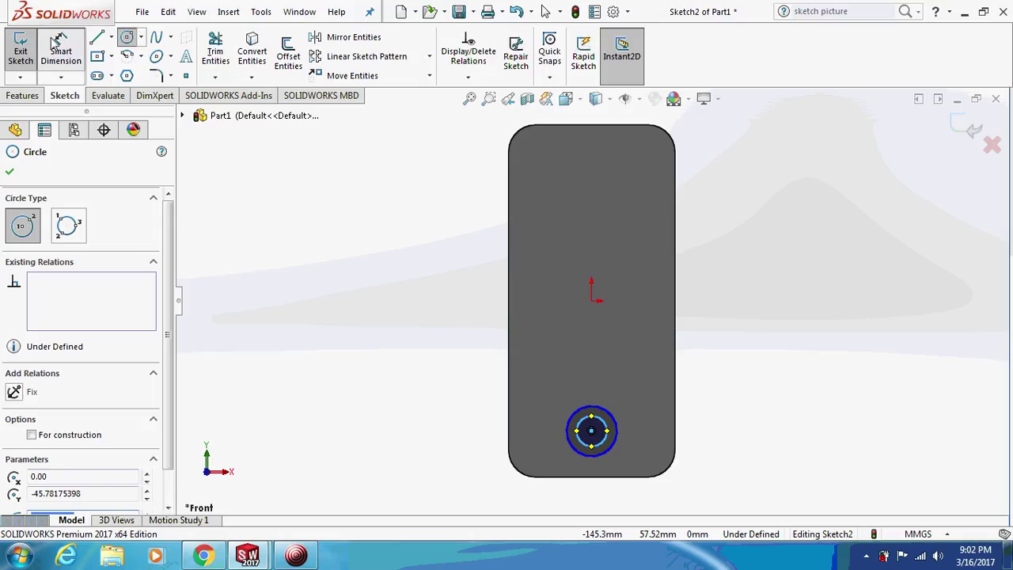
pyautogui.click(603, 419)
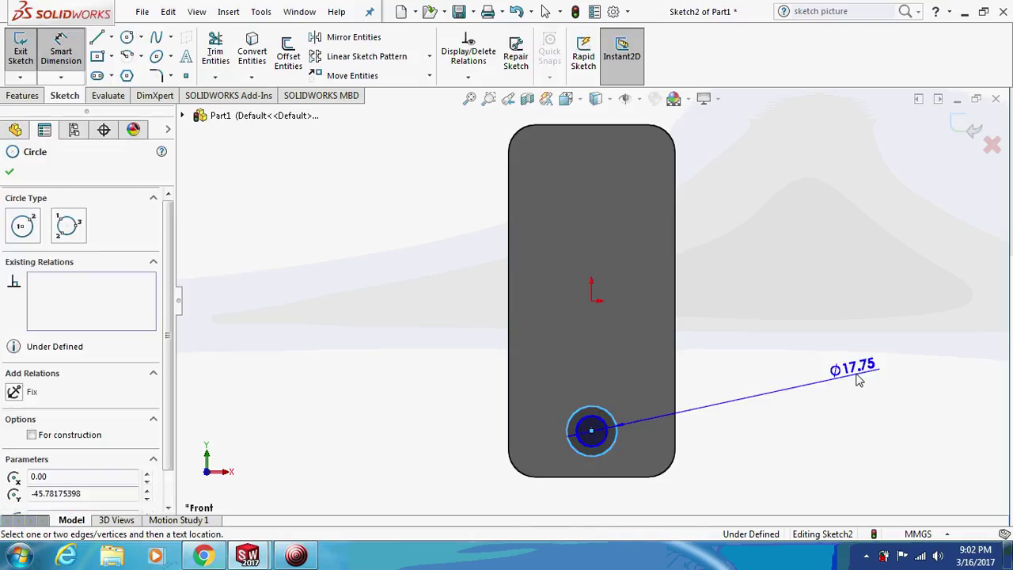
pyautogui.click(859, 380)
pyautogui.write('9.30')
pyautogui.press('Return')
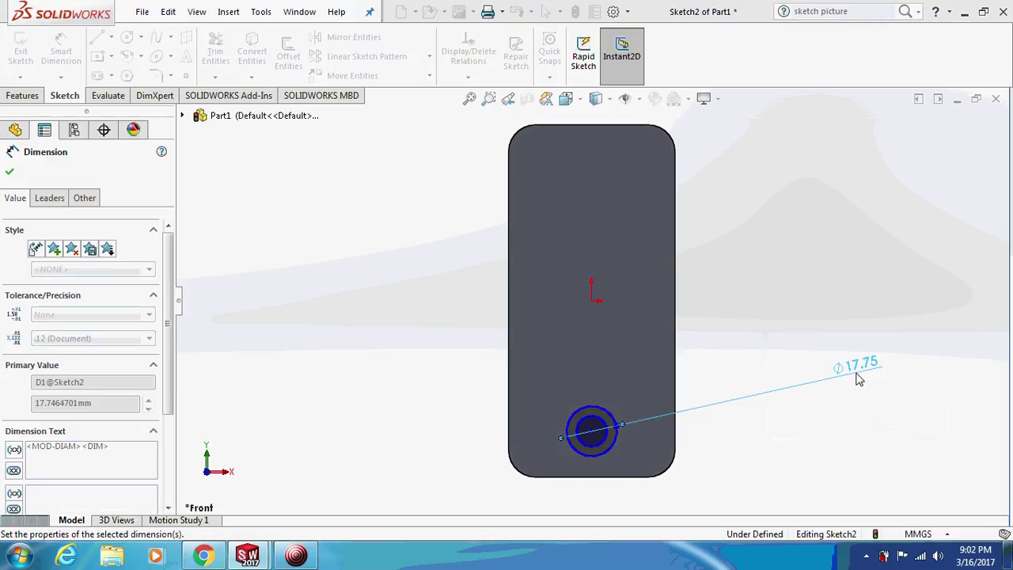
pyautogui.scroll(4, 601, 419)
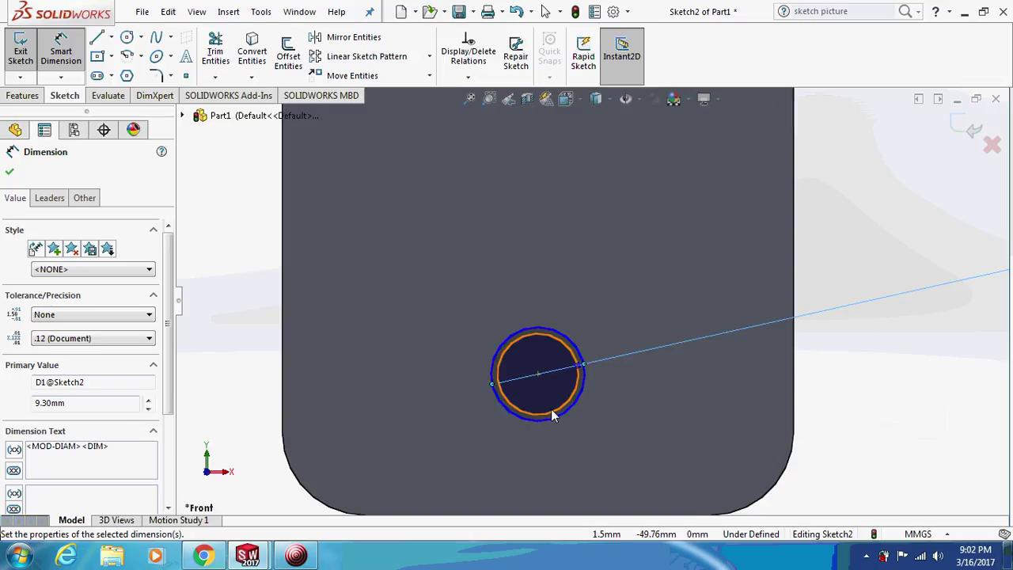
pyautogui.click(543, 417)
pyautogui.click(685, 408)
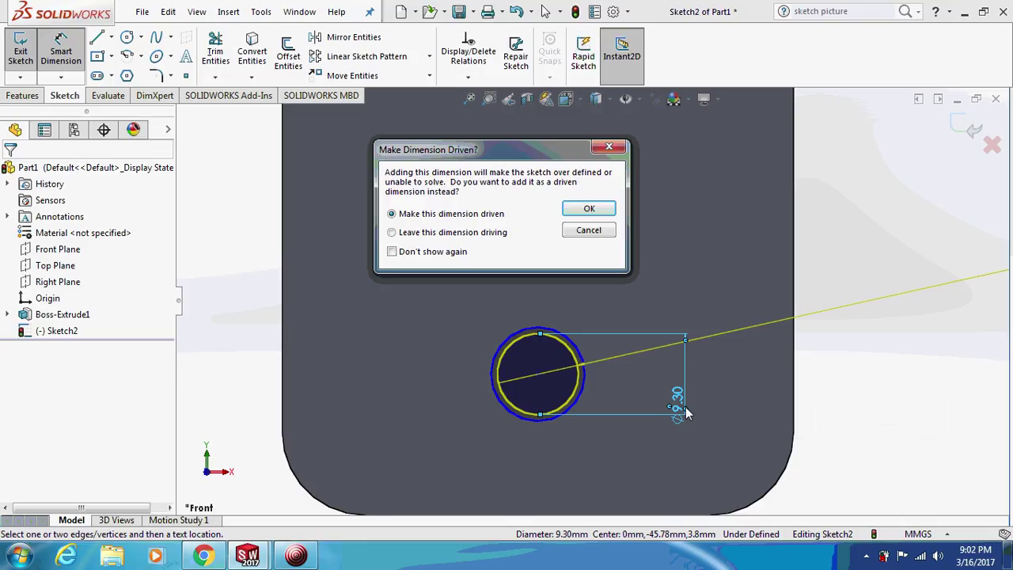
pyautogui.click(599, 232)
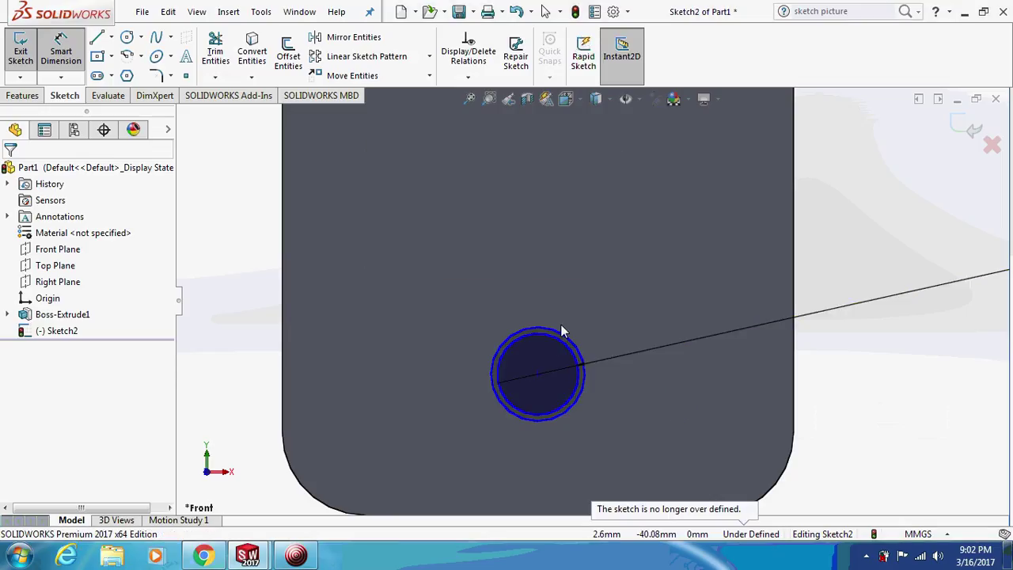
# Dimension the outer circle's diameter as 10.9 mm
pyautogui.click(562, 334)
pyautogui.click(585, 289)
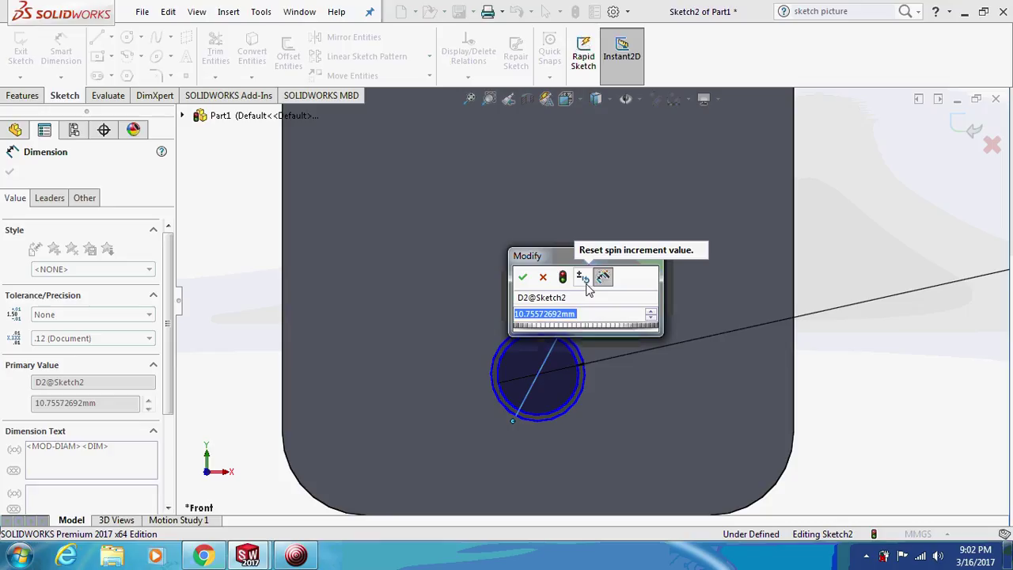
pyautogui.write('10.9')
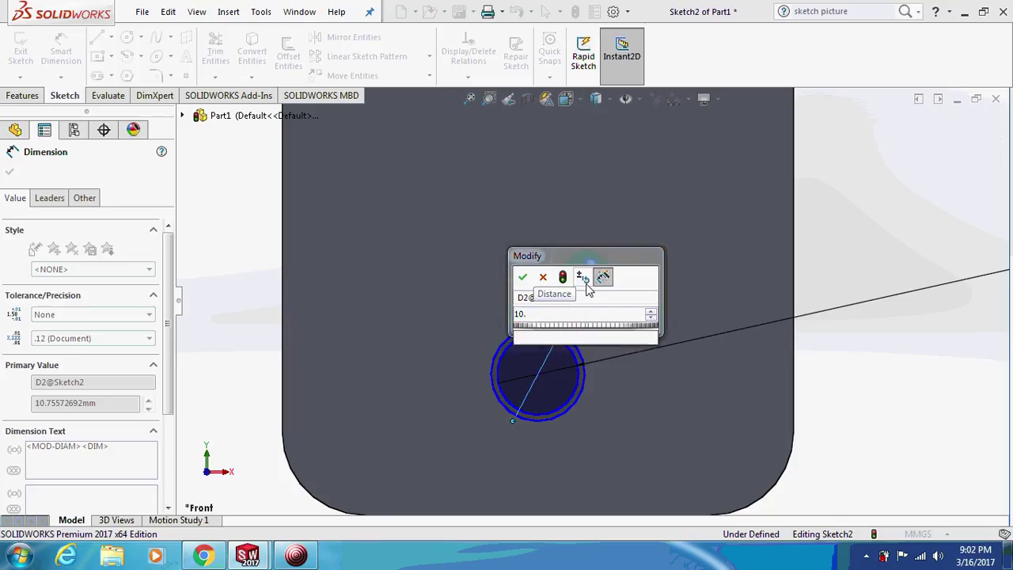
pyautogui.press('Return')
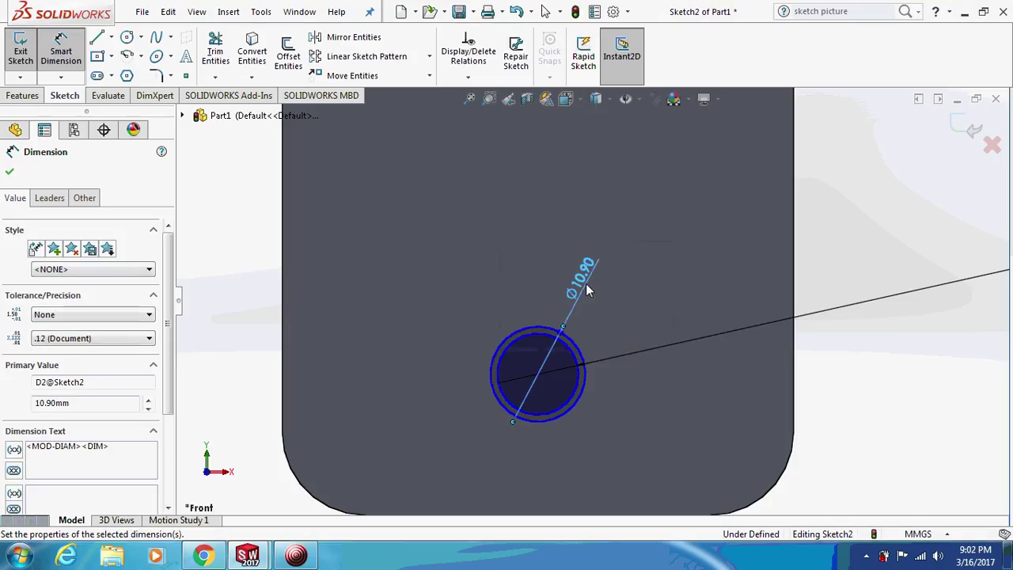
pyautogui.click(567, 344)
pyautogui.click(651, 302)
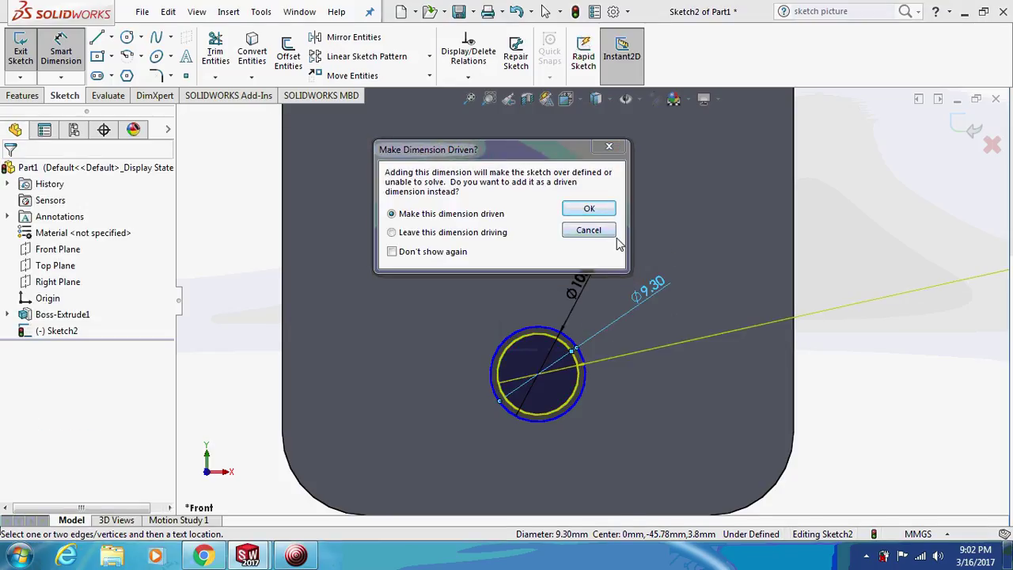
pyautogui.click(589, 230)
# Set the inner circle's diameter to 10.30 mm
pyautogui.scroll(3, 825, 319)
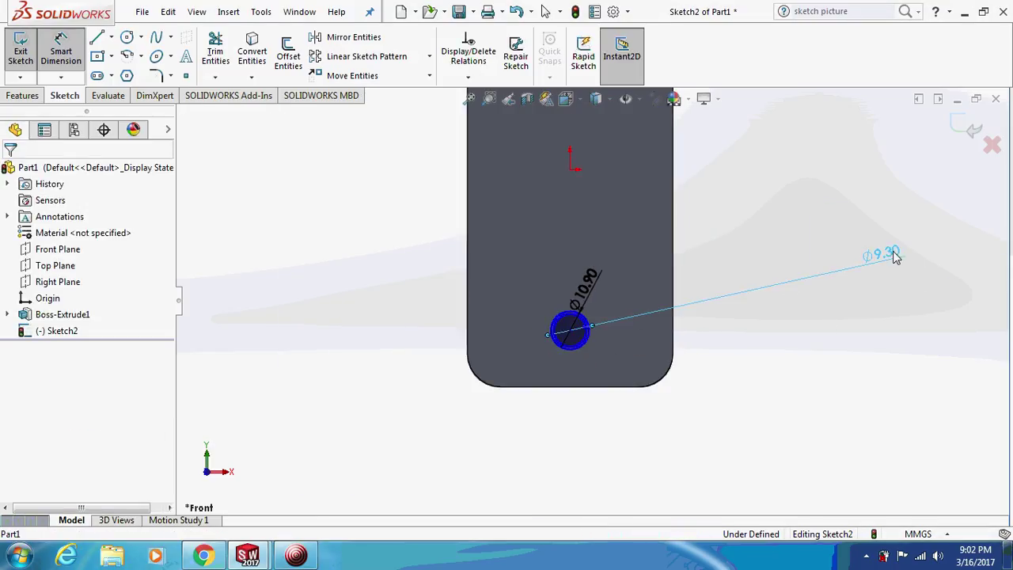
pyautogui.click(892, 253)
pyautogui.write('10.')
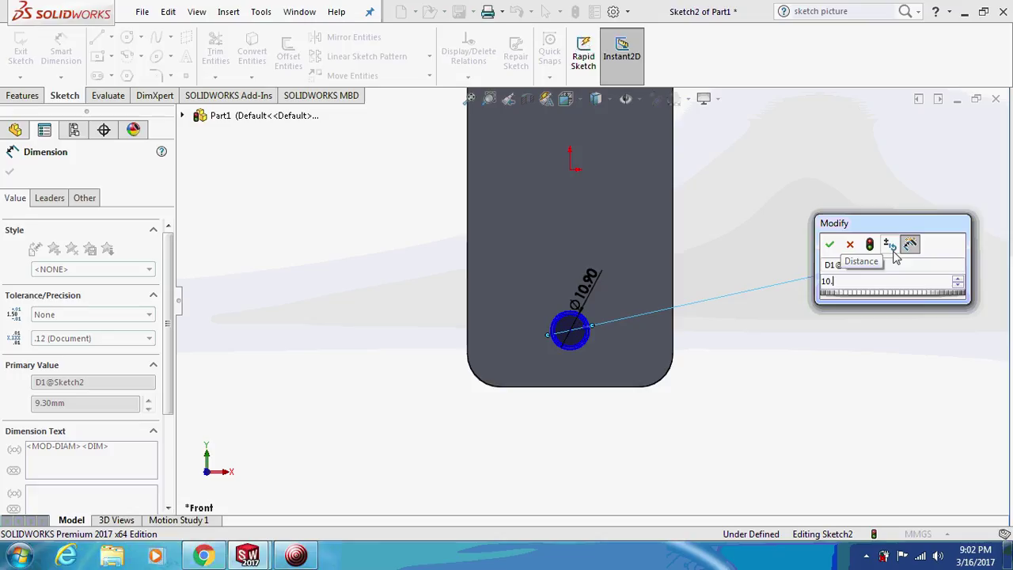
pyautogui.write('30')
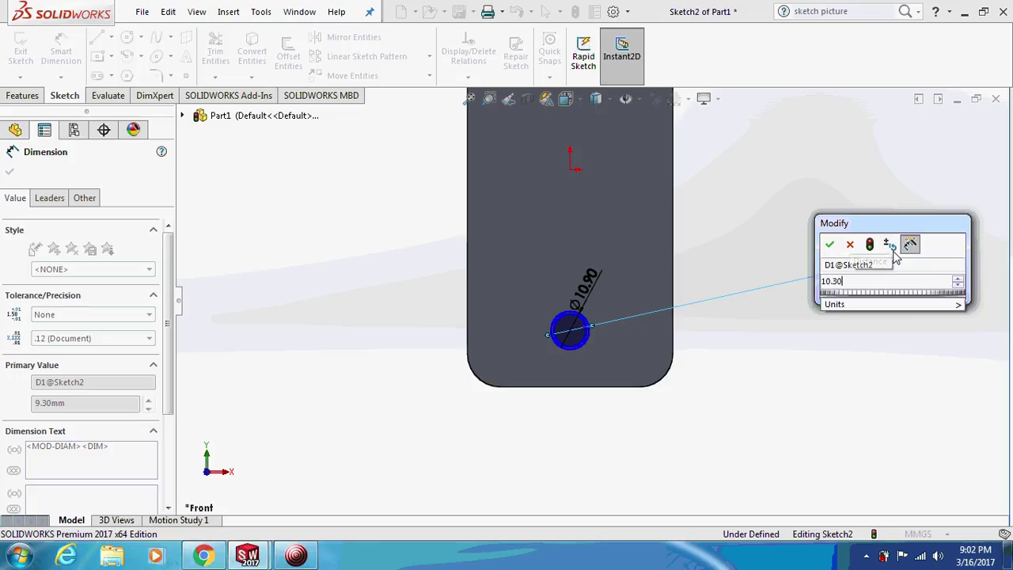
pyautogui.press('Return')
# Dimension the distance from the circles' centre to the body's lower edge as 9.15 mm
pyautogui.scroll(-3, 531, 303)
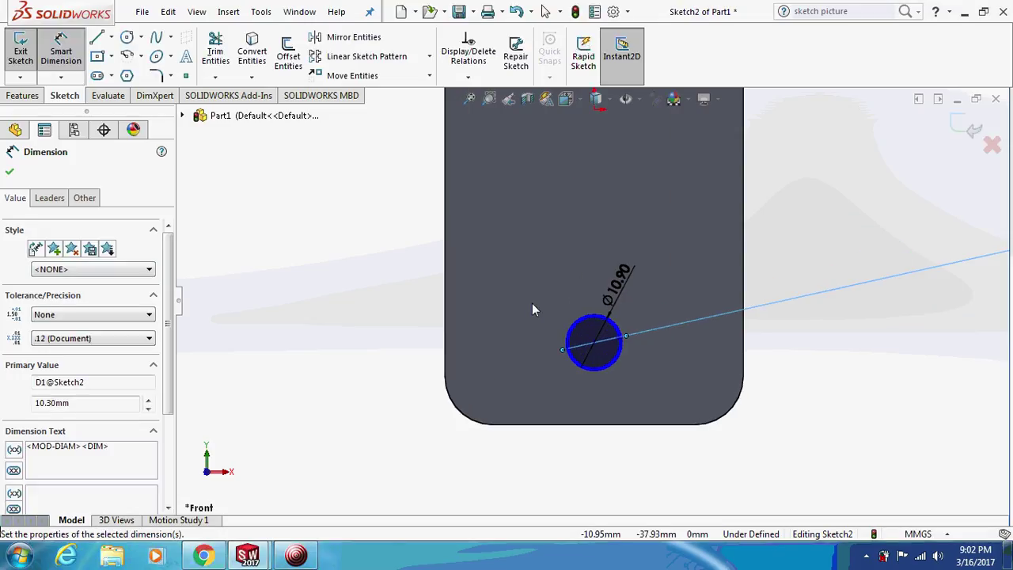
pyautogui.scroll(3, 575, 260)
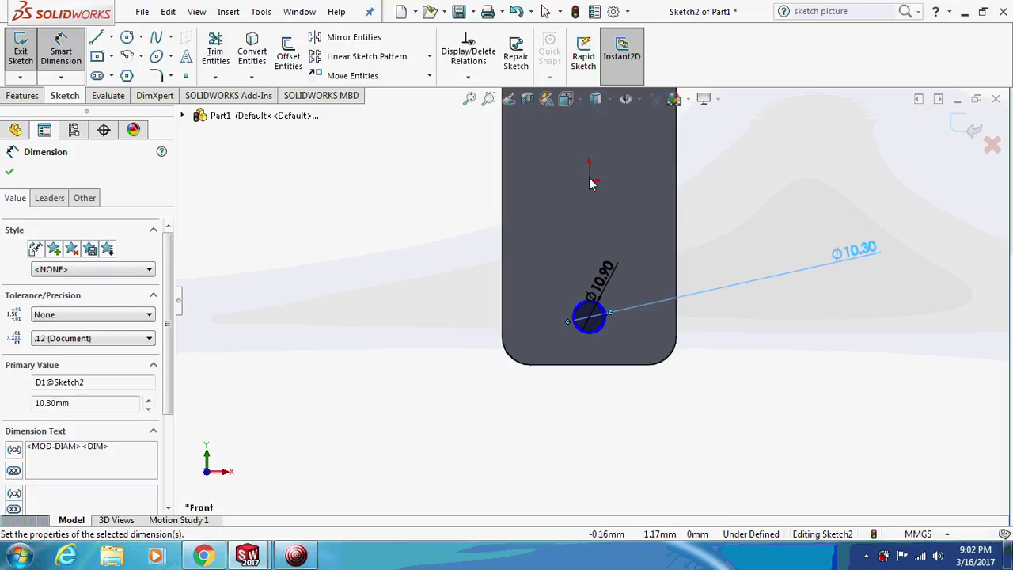
pyautogui.click(590, 318)
pyautogui.click(590, 366)
pyautogui.click(420, 342)
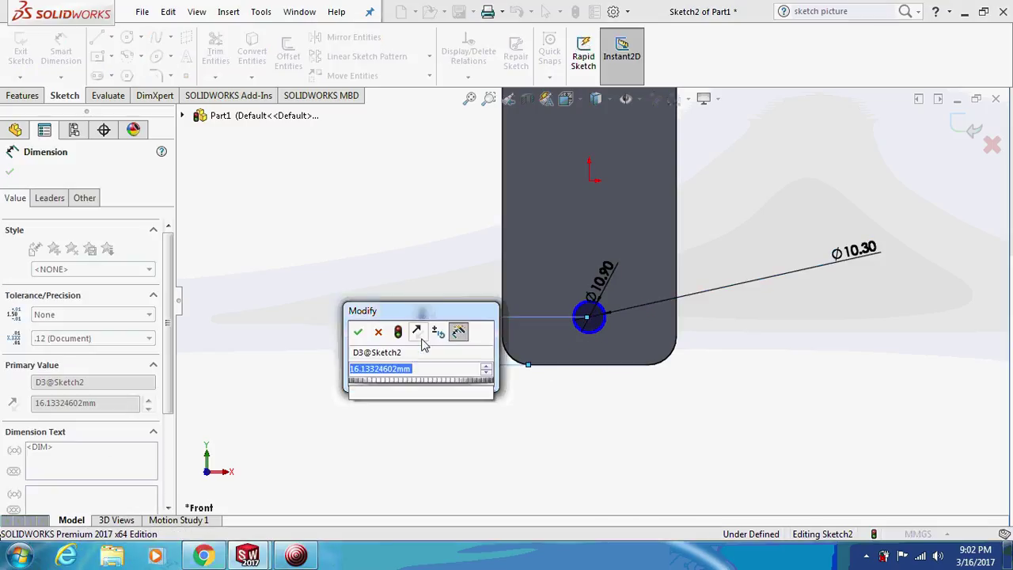
pyautogui.write('9.15')
pyautogui.press('Return')
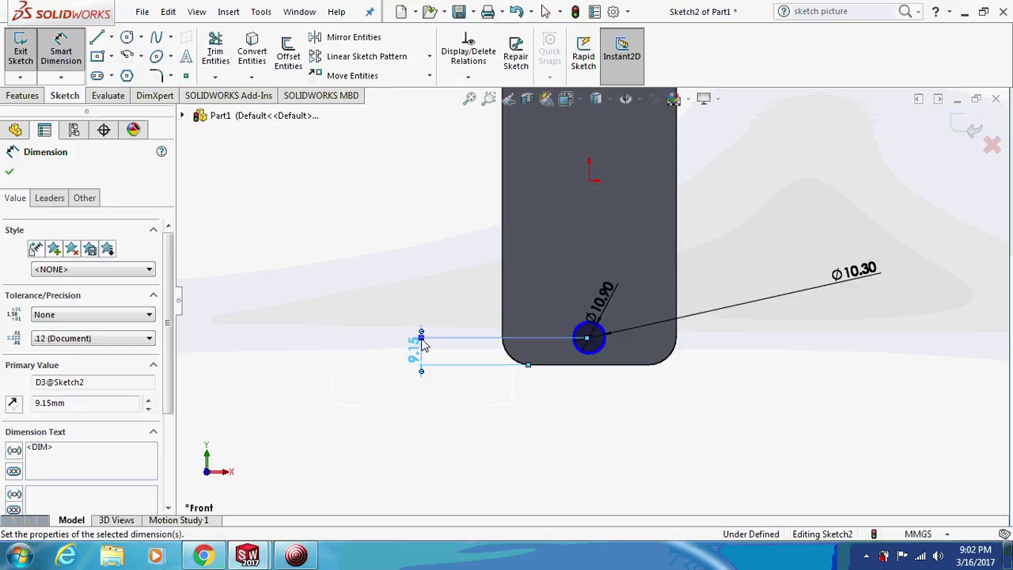
pyautogui.press('Escape')
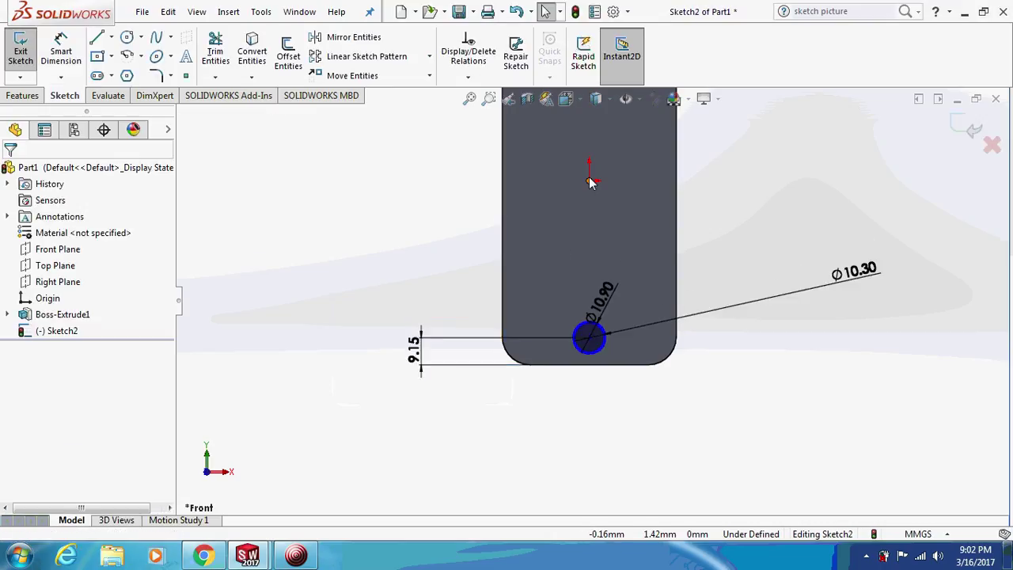
pyautogui.click(589, 182)
pyautogui.keyDown('ctrl'); pyautogui.click(589, 341); pyautogui.keyUp('ctrl')
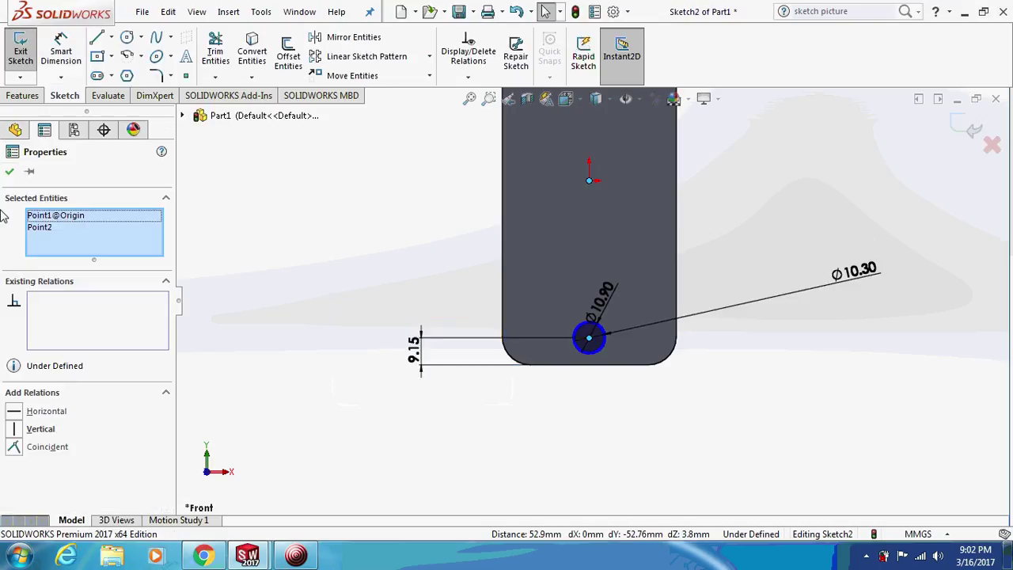
pyautogui.click(10, 173)
# Add a Vertical relation between the origin and the circles' centre point
pyautogui.scroll(-3, 578, 300)
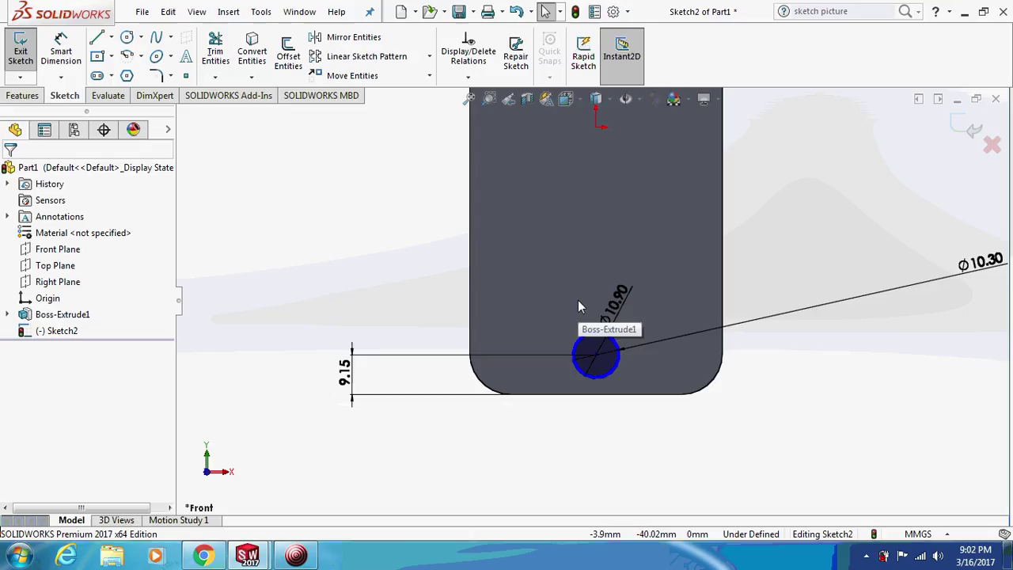
pyautogui.click(596, 127)
pyautogui.keyDown('ctrl'); pyautogui.click(596, 355); pyautogui.keyUp('ctrl')
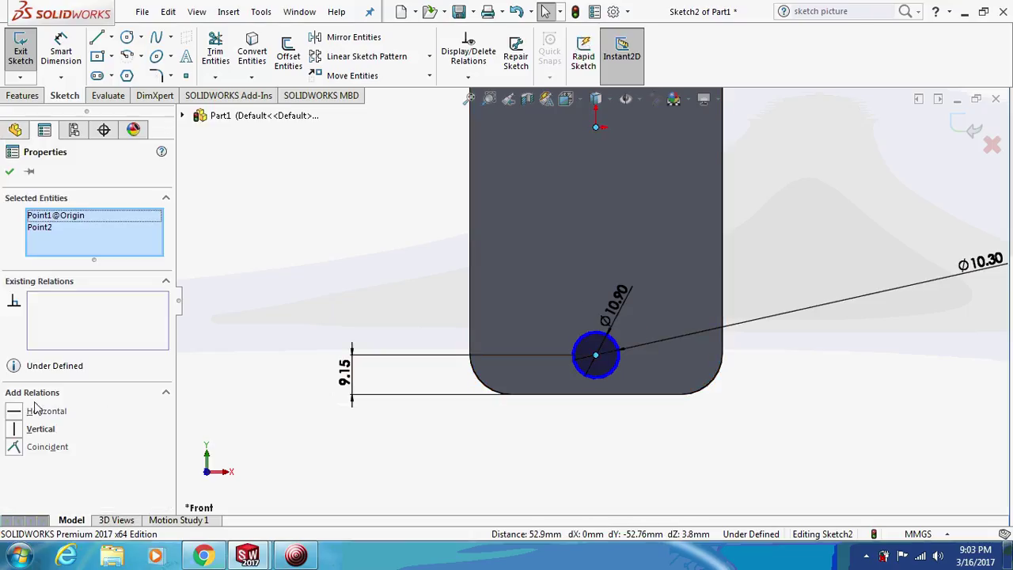
pyautogui.click(18, 430)
pyautogui.click(9, 171)
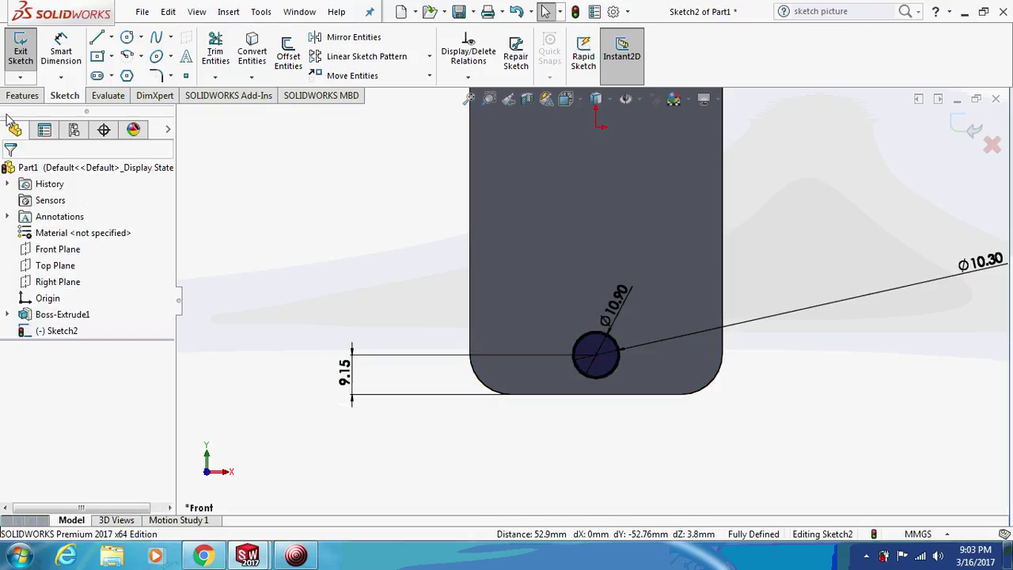
# Cut the ring between the two circles into the body as a Blind Extruded Cut 0.5 mm deep
pyautogui.click(22, 95)
pyautogui.click(245, 61)
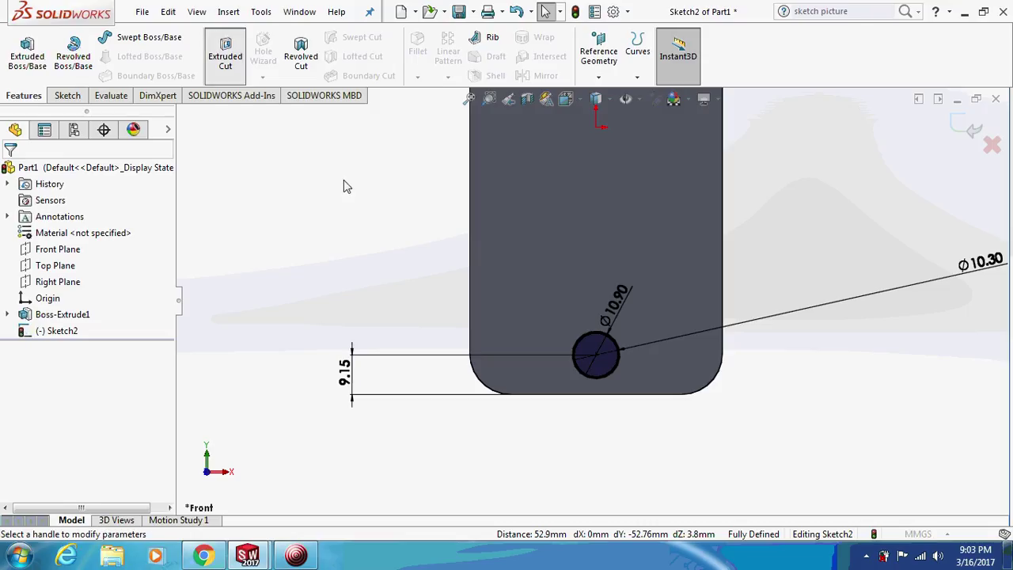
pyautogui.moveTo(70, 317); pyautogui.dragTo(5, 310)
pyautogui.write('0.5')
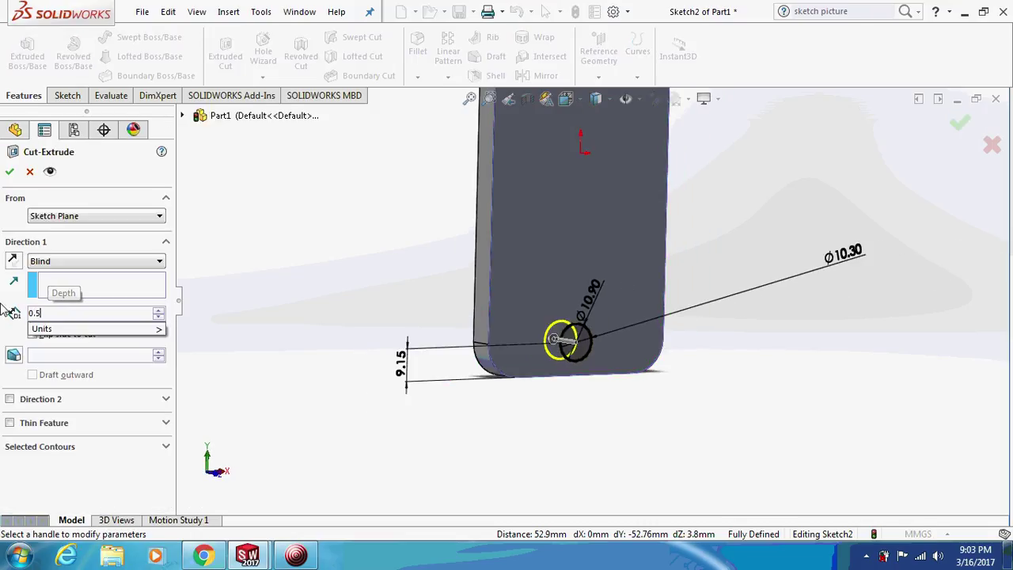
pyautogui.press('Return')
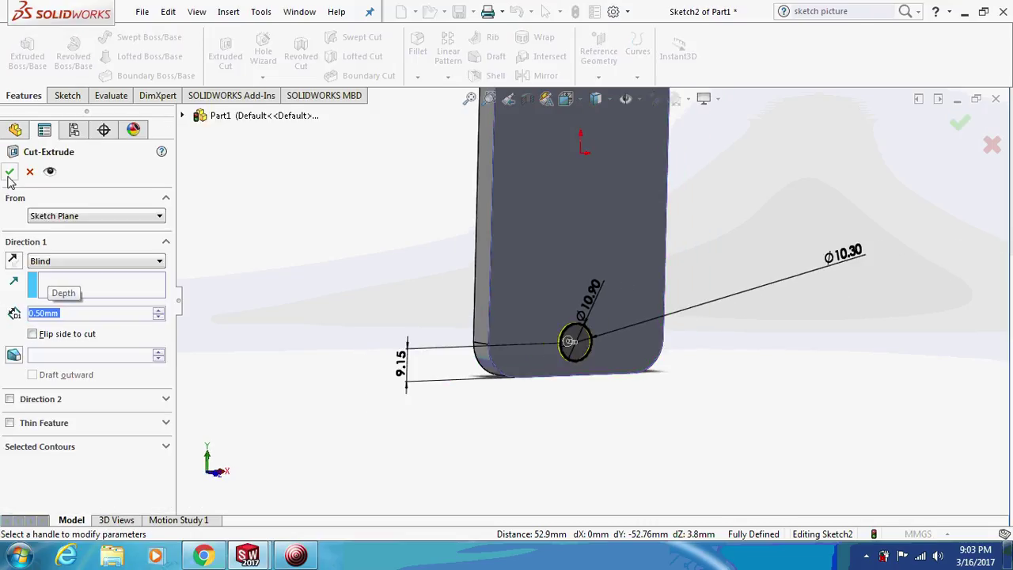
pyautogui.press('Return')
# Start a new sketch on the Front Plane
pyautogui.scroll(5, 402, 301)
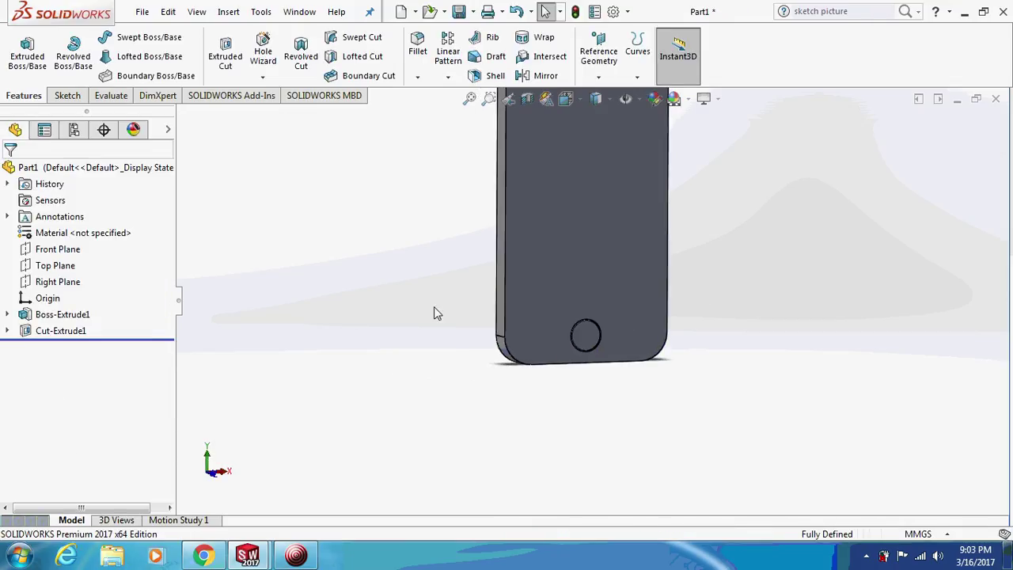
pyautogui.moveTo(507, 247); pyautogui.dragTo(538, 255, button='middle')
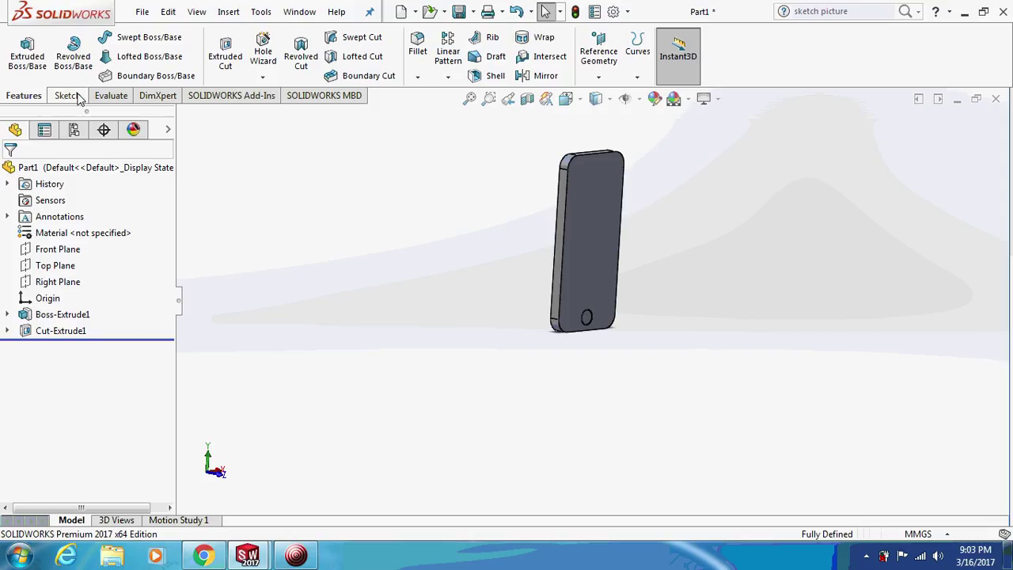
pyautogui.click(72, 252)
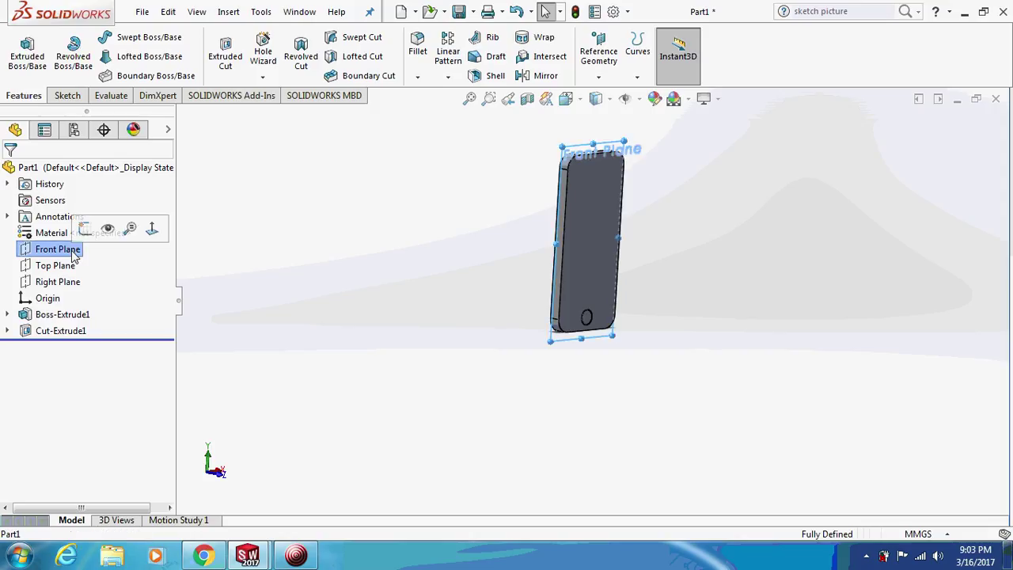
pyautogui.click(67, 96)
pyautogui.click(17, 50)
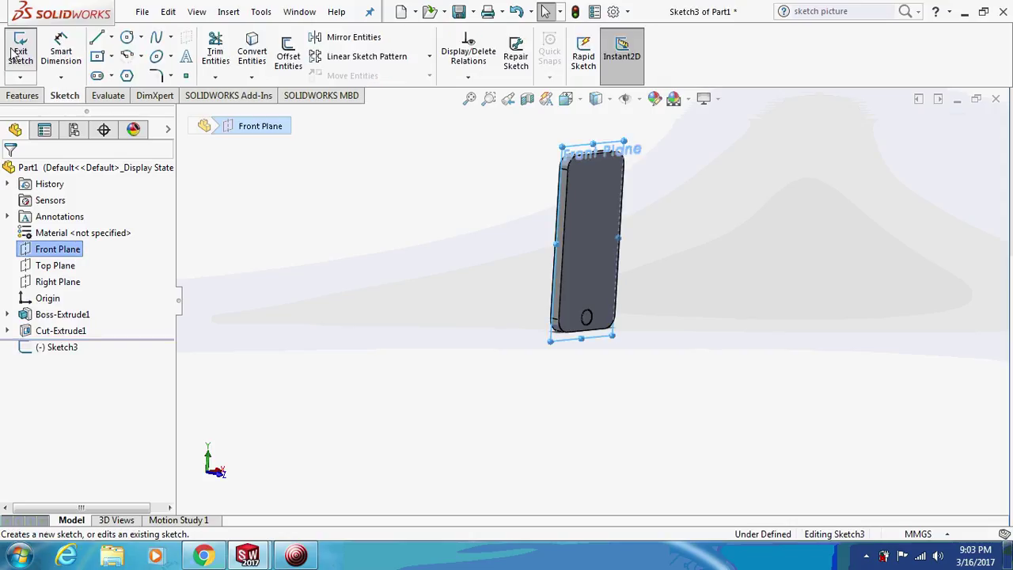
# Convert the body's base profile, Sketch1 of Boss-Extrude1, into entities of the current sketch
pyautogui.click(7, 315)
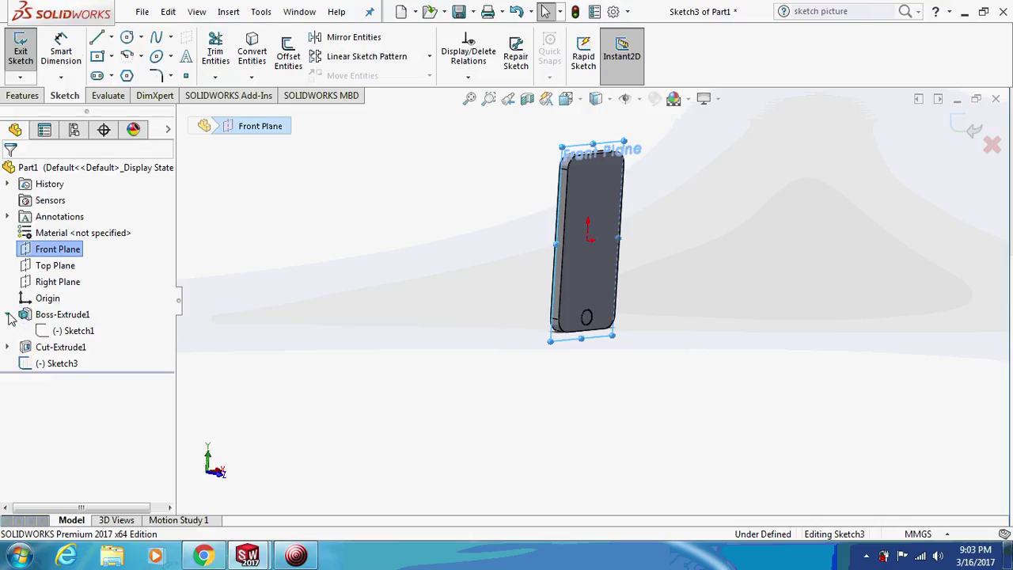
pyautogui.click(80, 331)
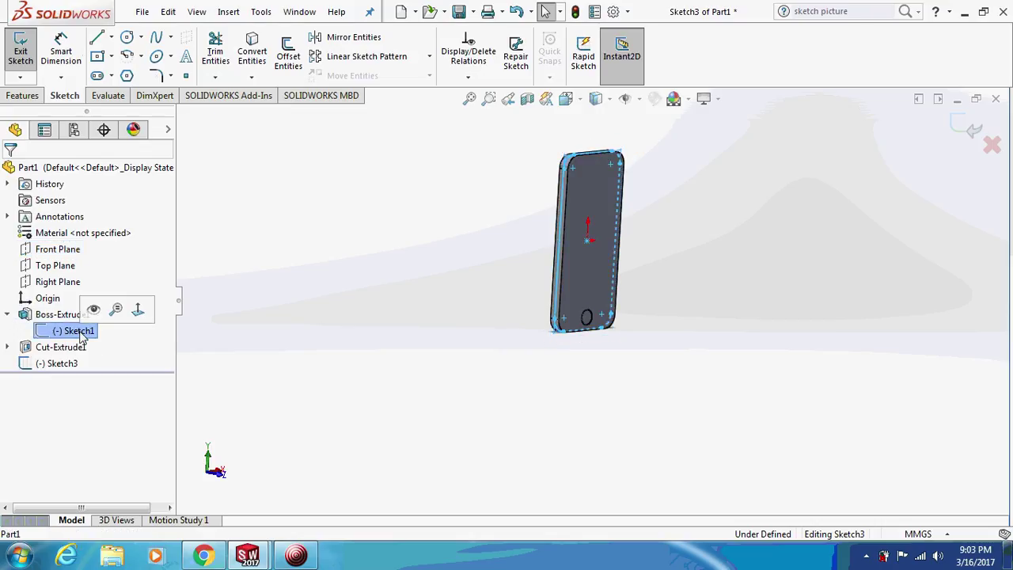
pyautogui.click(260, 54)
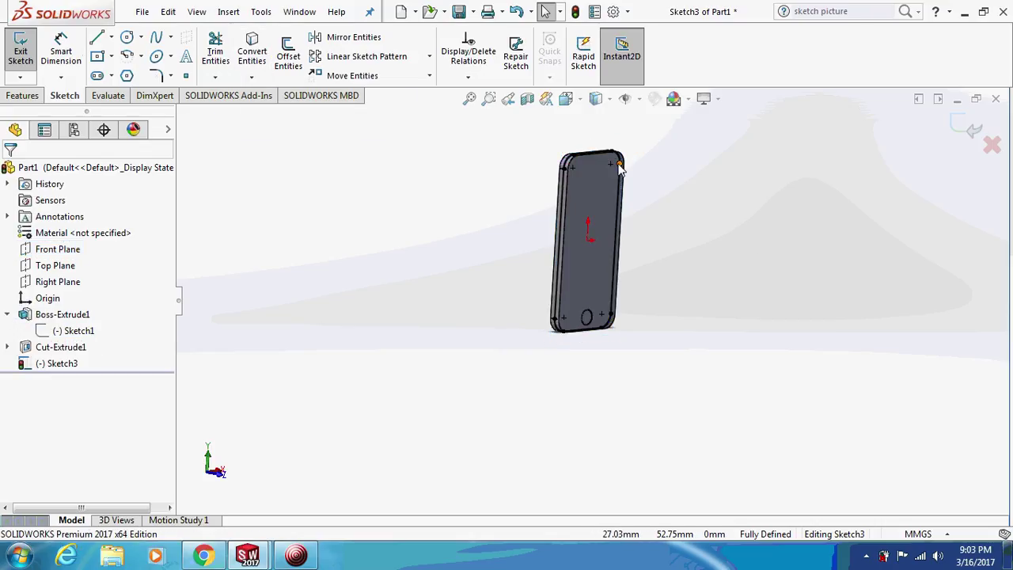
# Start a boss extrusion of the converted body outline as a One-Direction thin feature with a 0.3 mm thickness
pyautogui.scroll(-2, 551, 191)
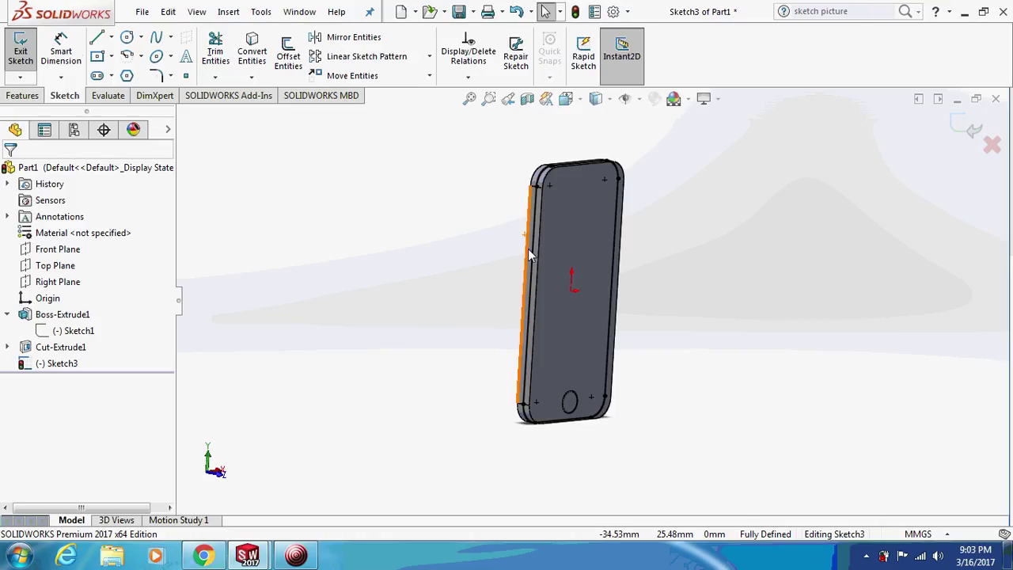
pyautogui.click(24, 96)
pyautogui.click(27, 52)
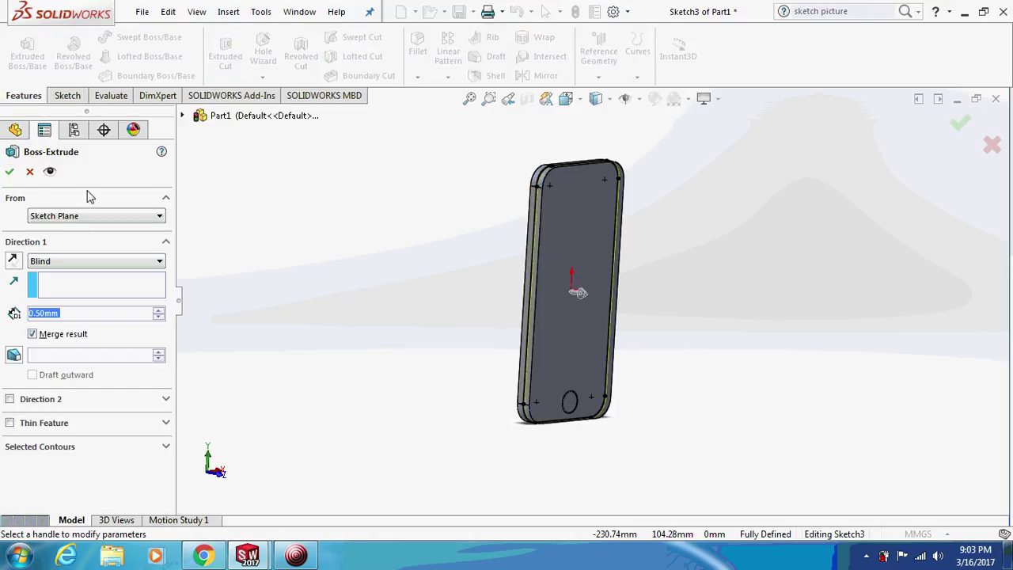
pyautogui.click(10, 426)
pyautogui.click(9, 424)
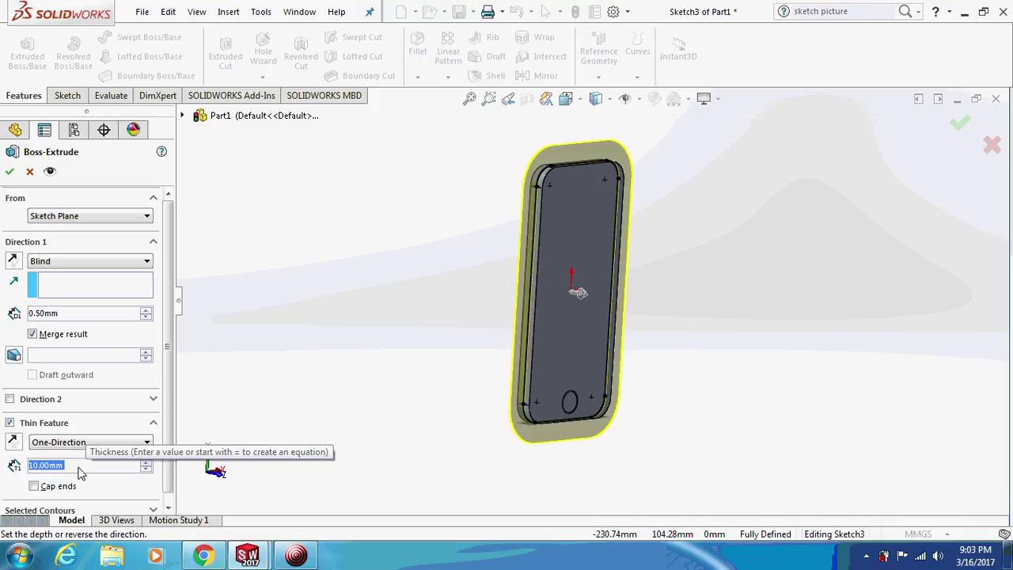
pyautogui.write('0.3')
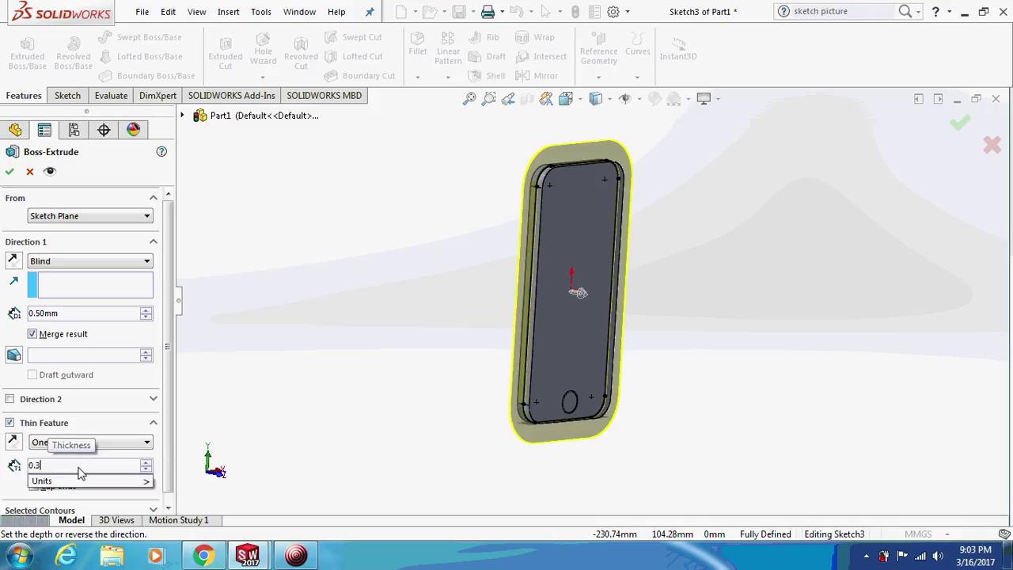
pyautogui.press('Return')
# Set the thin extrusion to Mid Plane with a depth of 6 mm and create it
pyautogui.click(76, 261)
pyautogui.click(69, 332)
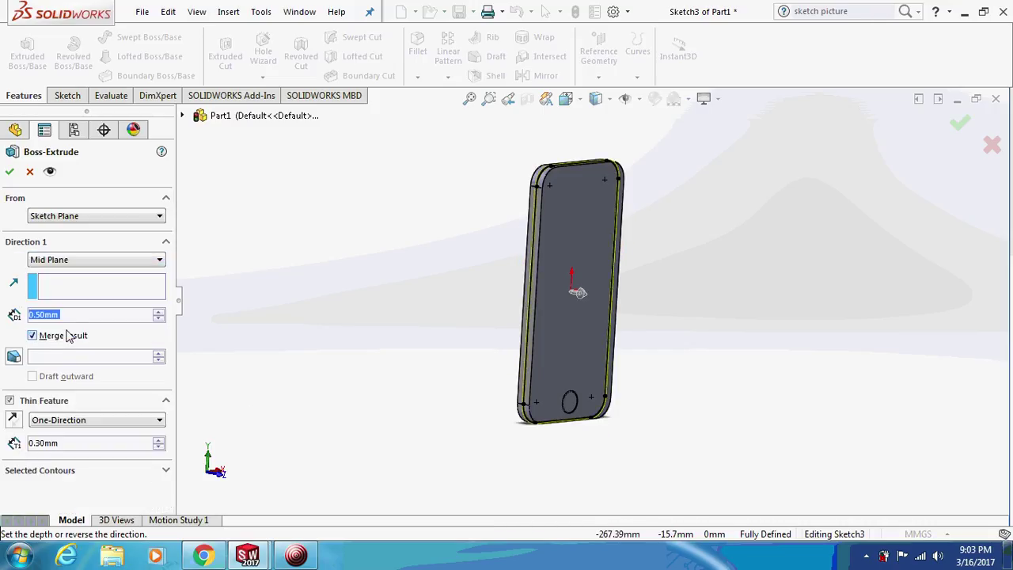
pyautogui.moveTo(69, 320); pyautogui.dragTo(34, 317)
pyautogui.write('6')
pyautogui.press('Return')
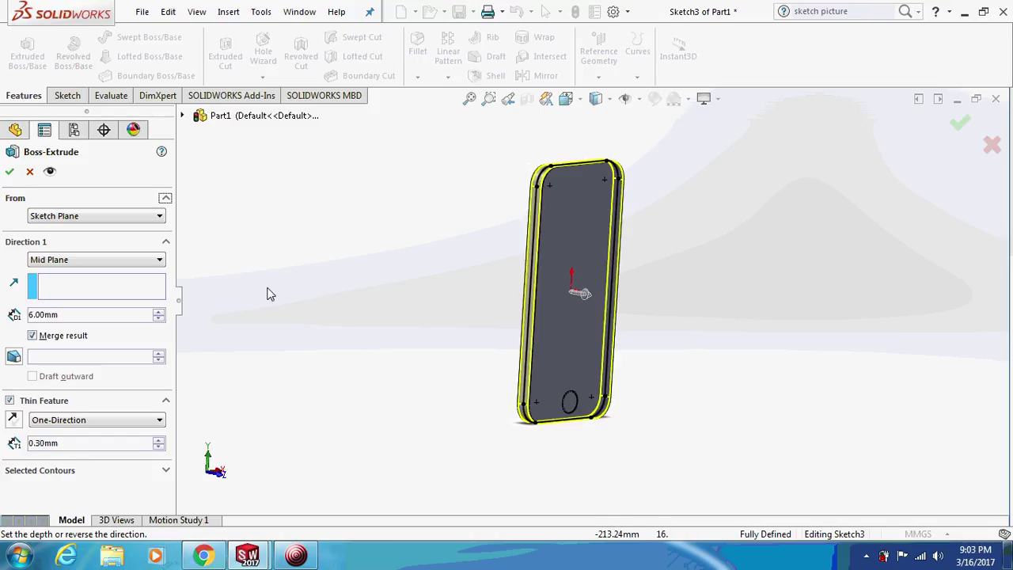
pyautogui.click(10, 171)
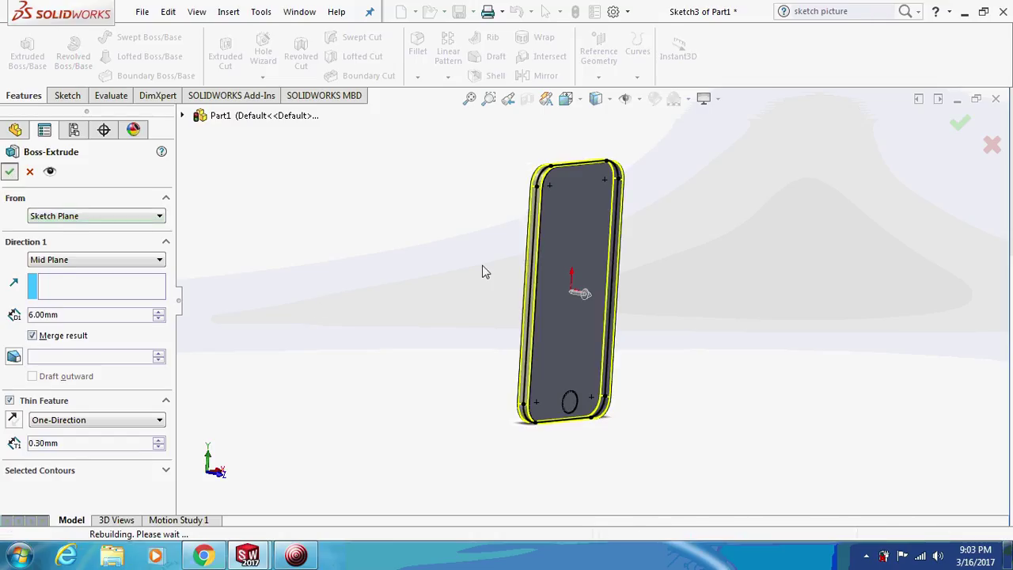
# Examine the thin band around the phone body along its side face and upper corner
pyautogui.moveTo(515, 229); pyautogui.dragTo(575, 277, button='middle')
pyautogui.click(575, 277)
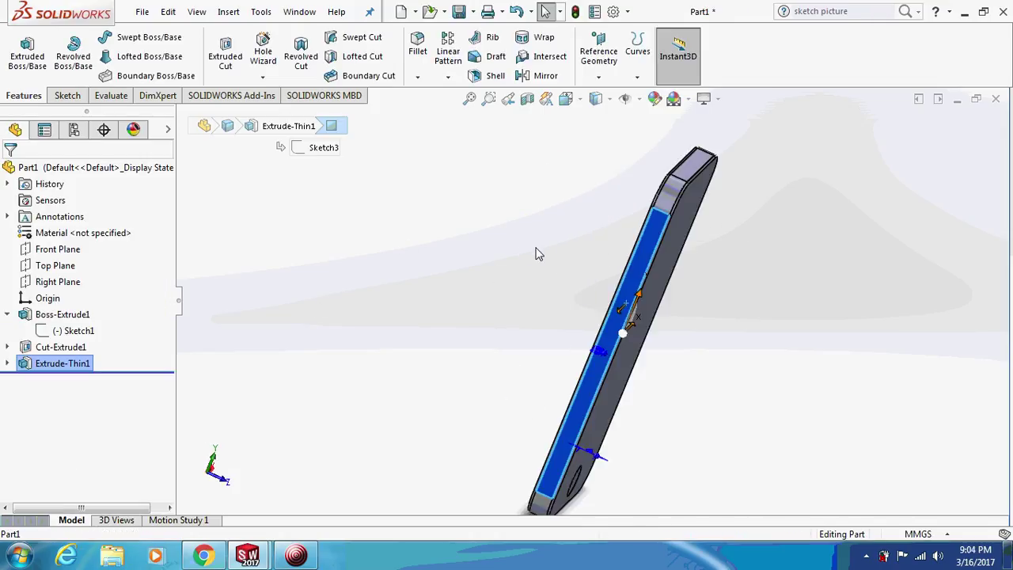
pyautogui.scroll(-5, 536, 251)
pyautogui.moveTo(669, 133); pyautogui.dragTo(654, 156, button='middle')
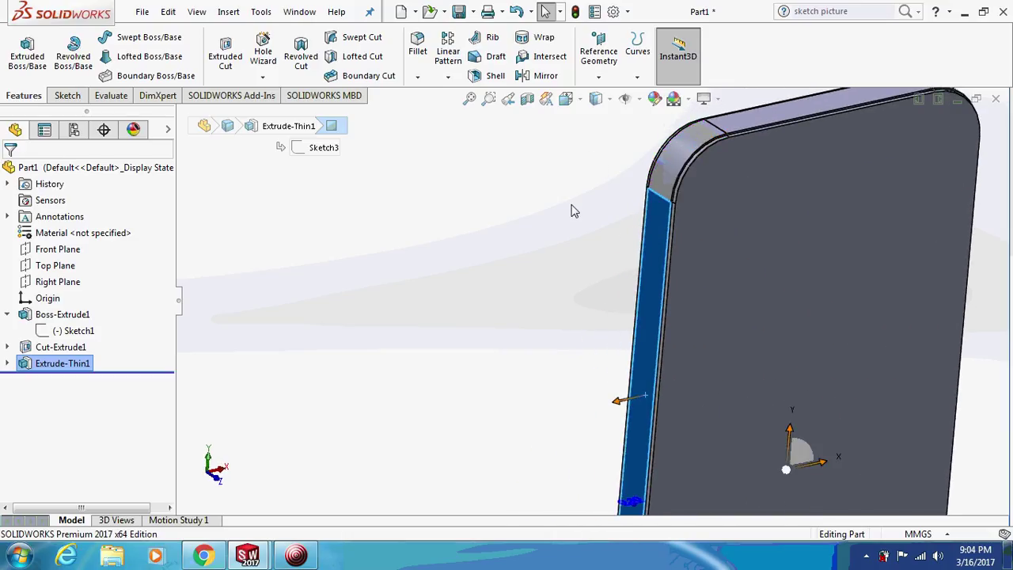
pyautogui.scroll(5, 573, 210)
pyautogui.click(511, 269)
pyautogui.moveTo(506, 294); pyautogui.dragTo(401, 222, button='middle')
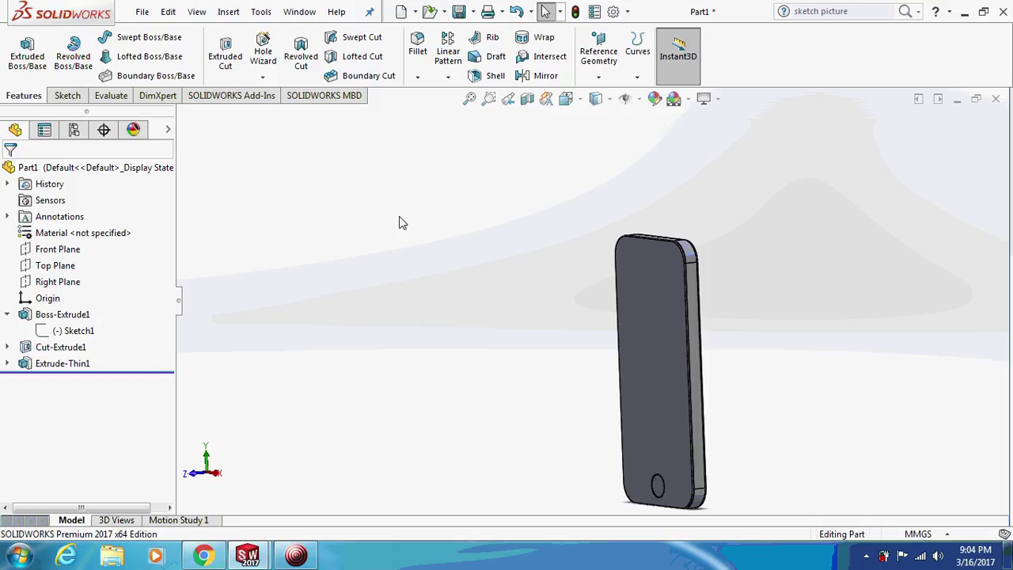
# Start a new sketch on the long flat face of the thin band on the phone's right side
pyautogui.click(691, 295)
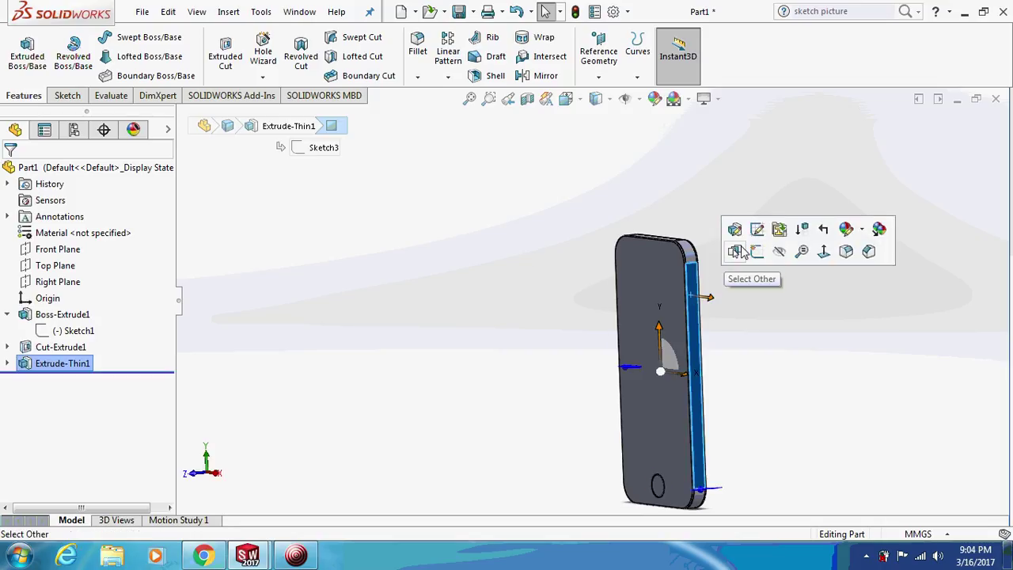
pyautogui.click(735, 251)
pyautogui.click(596, 98)
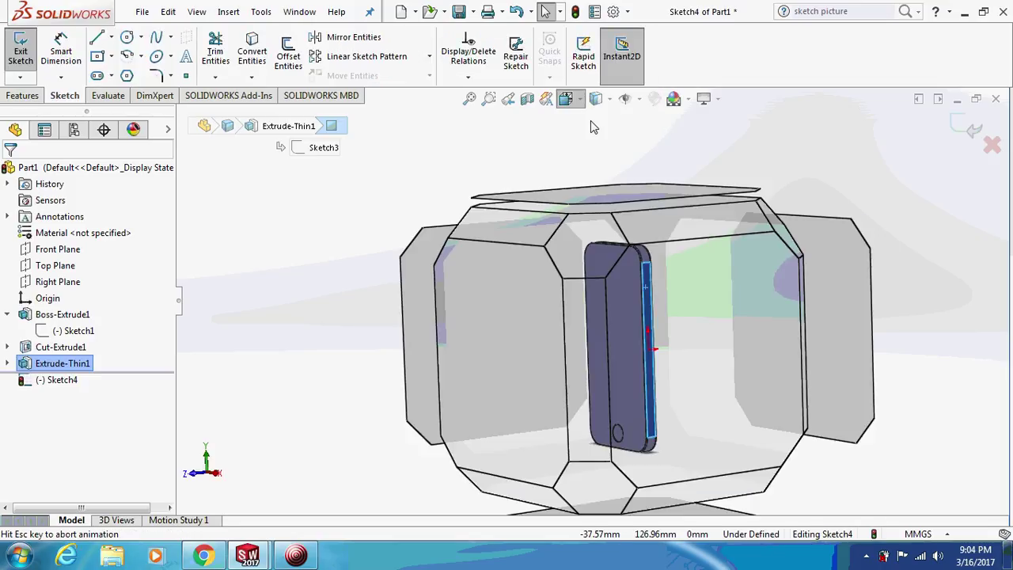
pyautogui.click(638, 267)
# Sketch two circles about 3.3 mm and 3.6 mm in diameter, one below the other on the side face, in line above the origin
pyautogui.click(127, 37)
pyautogui.scroll(-3, 612, 182)
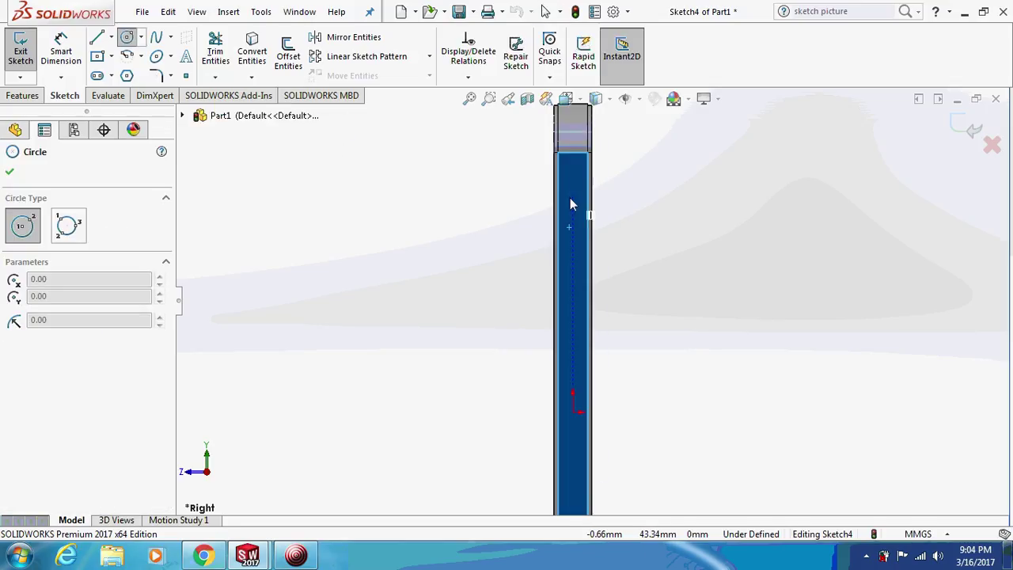
pyautogui.click(573, 217)
pyautogui.click(577, 223)
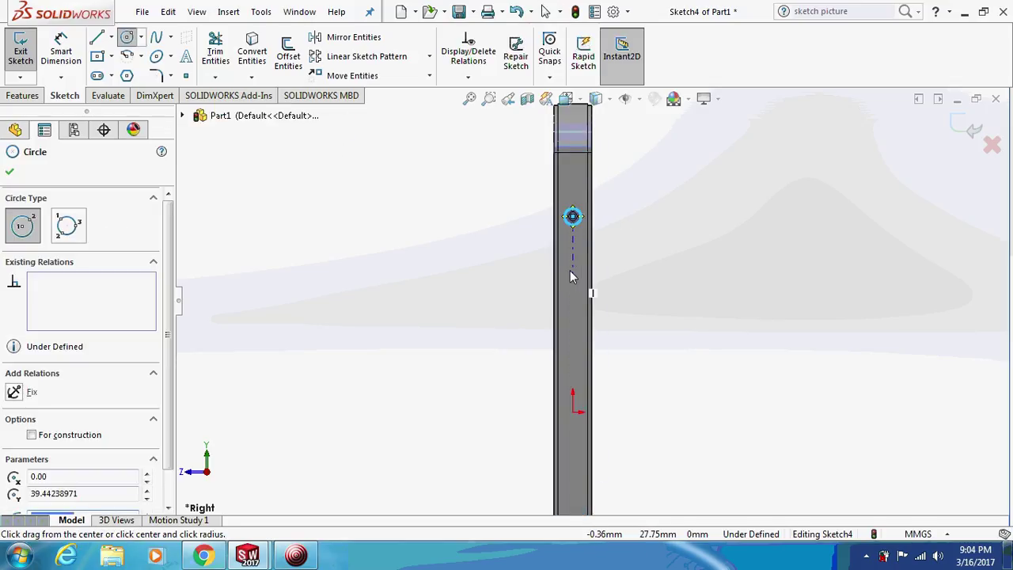
pyautogui.click(571, 267)
pyautogui.click(579, 273)
# Dimension both circles on the side face with a diameter of 4.3 mm
pyautogui.click(61, 51)
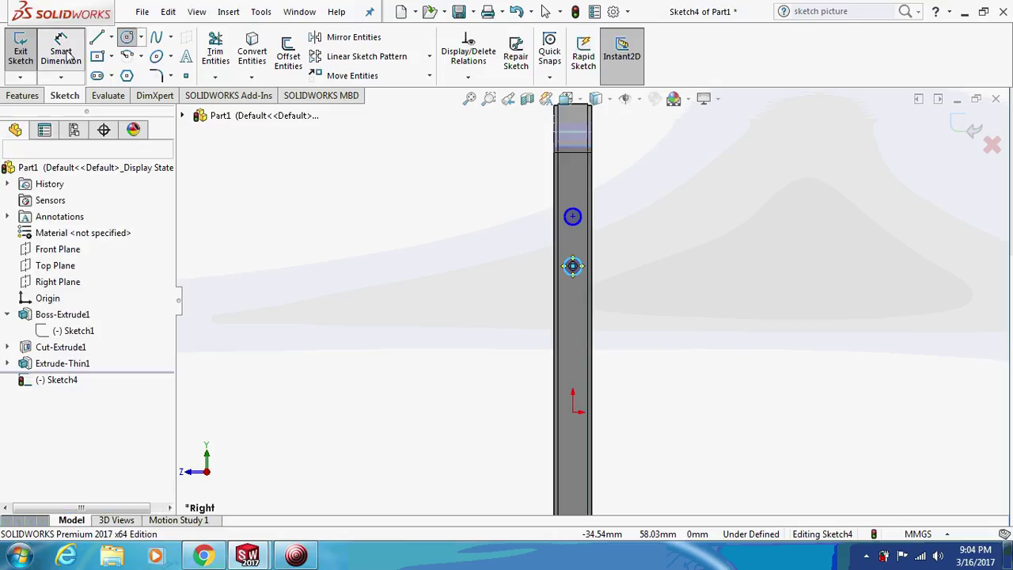
pyautogui.click(575, 226)
pyautogui.click(687, 222)
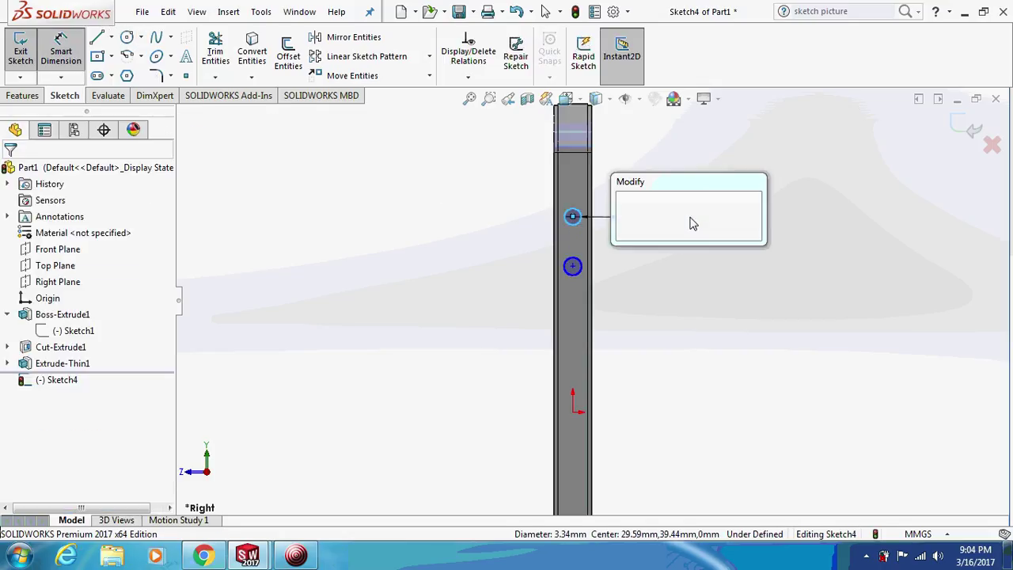
pyautogui.write('4.3')
pyautogui.press('Return')
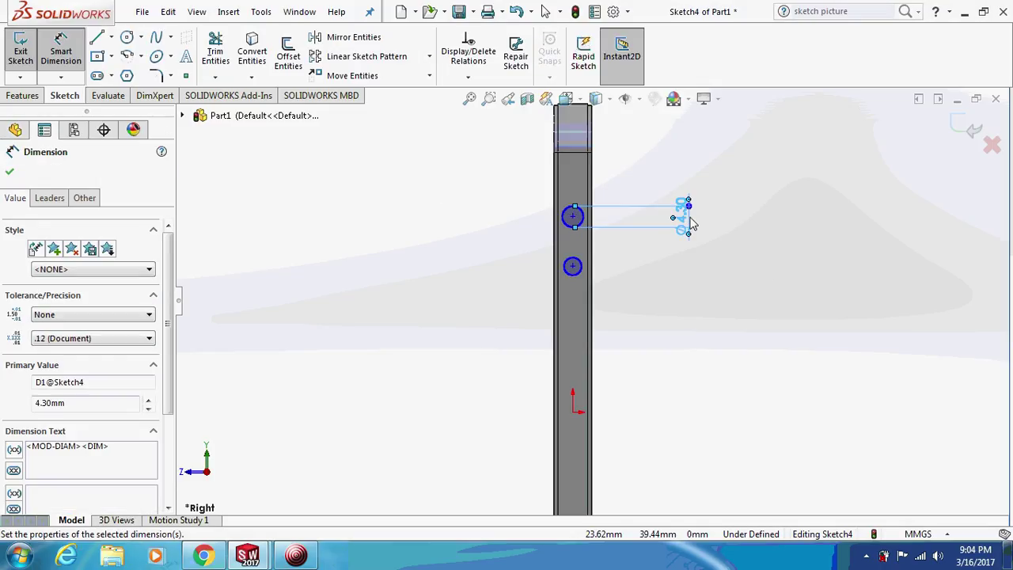
pyautogui.click(573, 277)
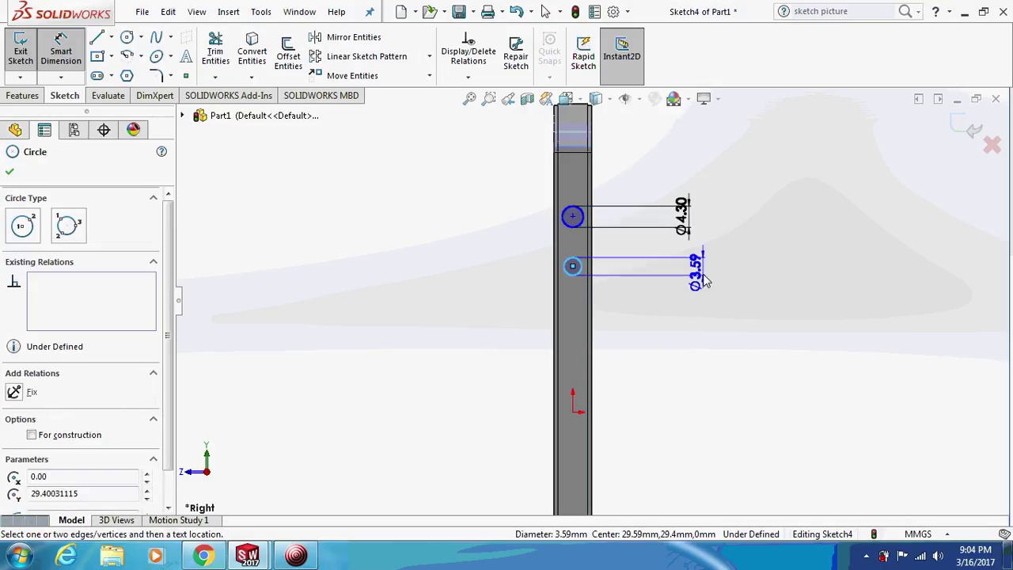
pyautogui.click(704, 279)
pyautogui.write('4.3')
pyautogui.press('Return')
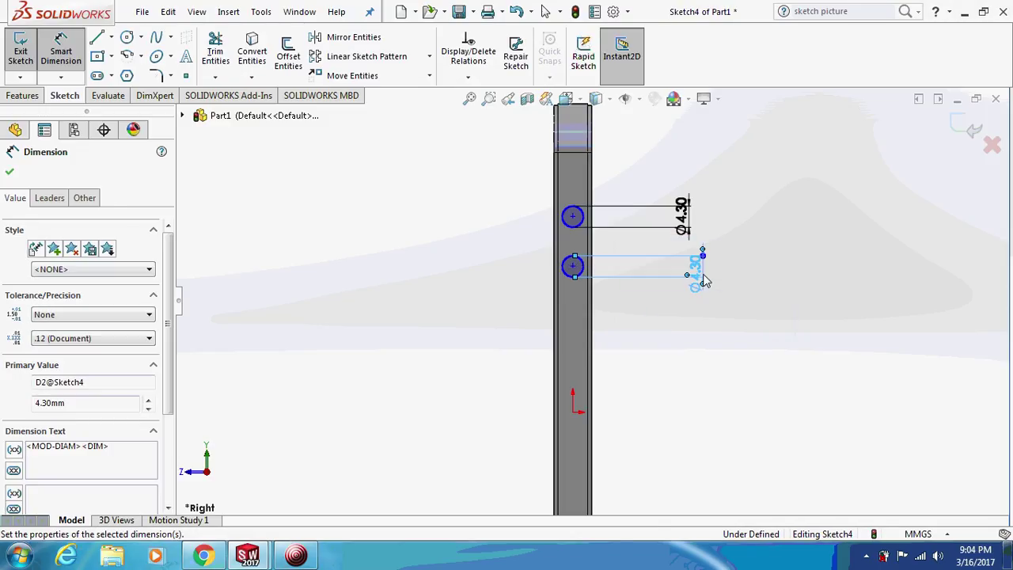
# Dimension the distance from the phone's top edge to the upper circle's centre as 30.93 mm
pyautogui.keyDown('ctrl'); pyautogui.moveTo(572, 164); pyautogui.dragTo(576, 193, button='middle'); pyautogui.keyUp('ctrl')
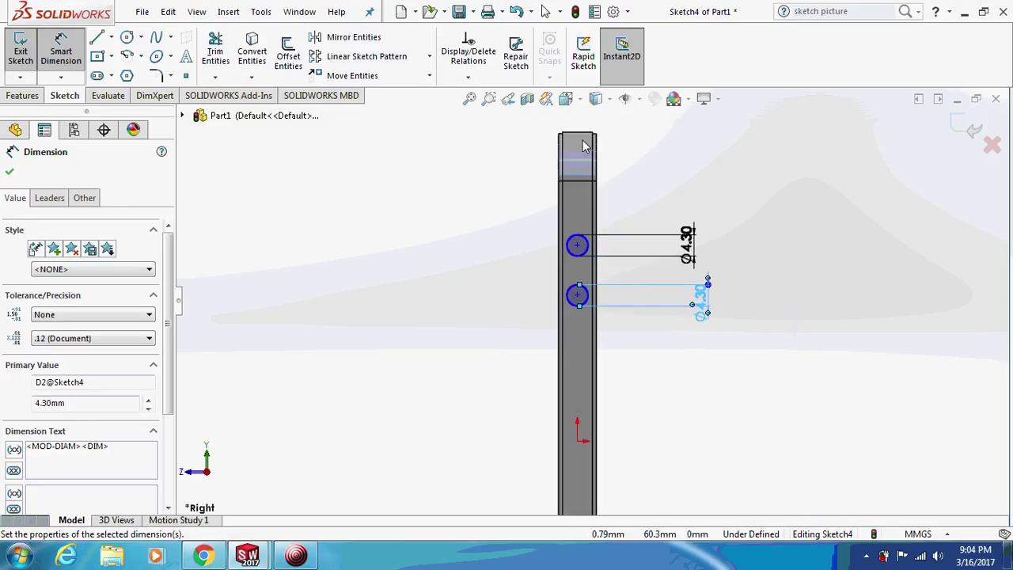
pyautogui.click(572, 257)
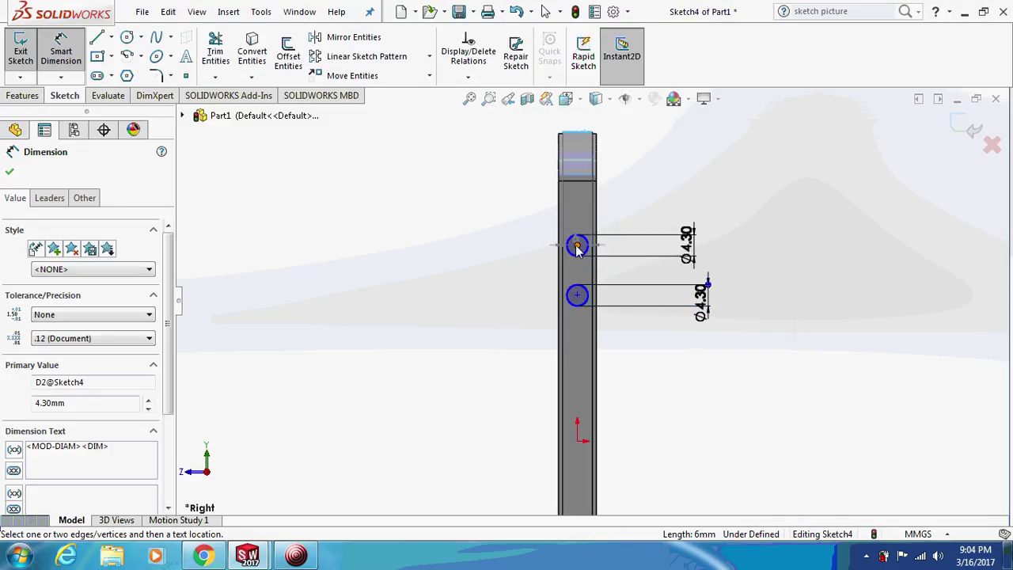
pyautogui.click(440, 254)
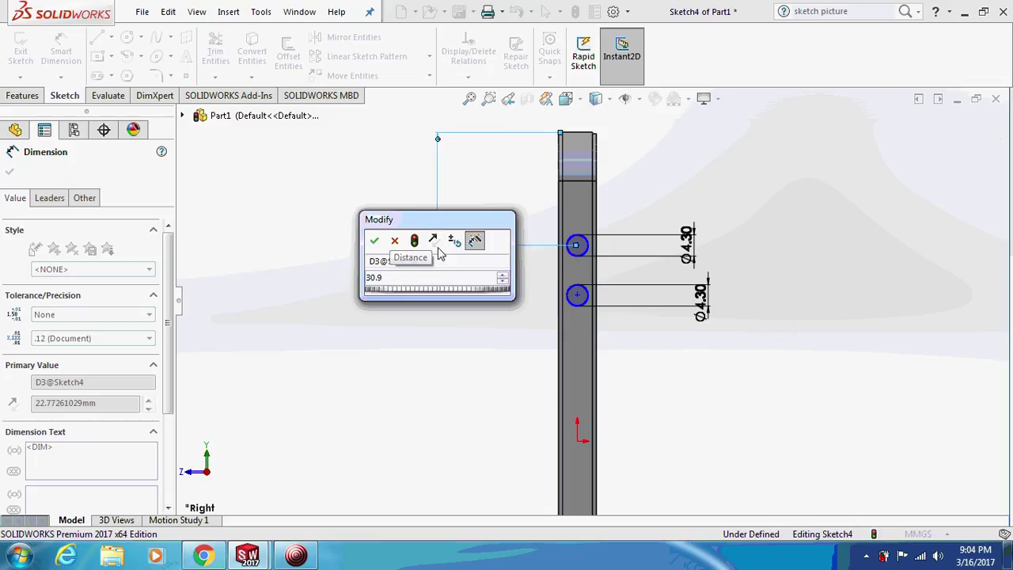
pyautogui.press('Return')
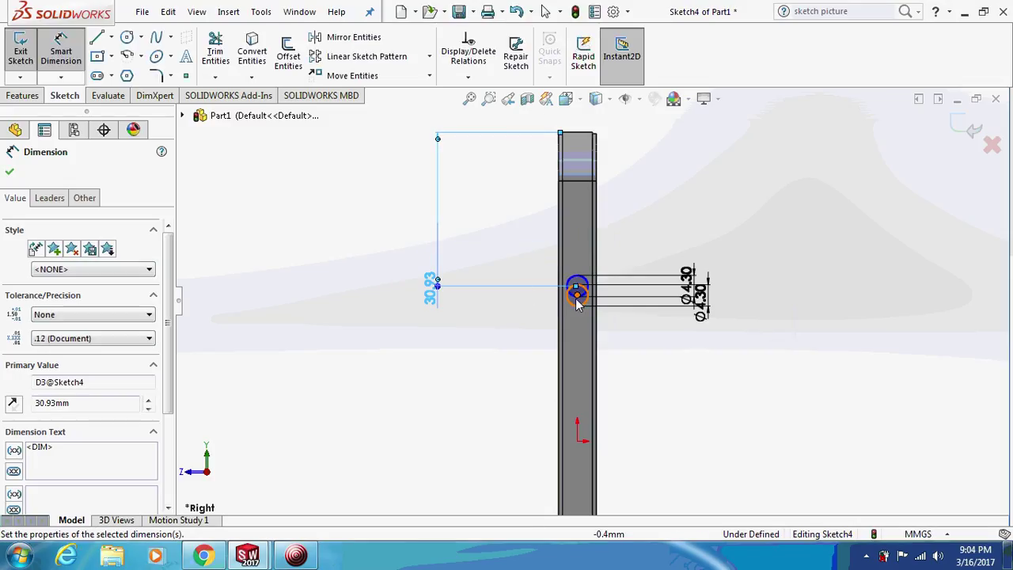
# Dimension the distance from the phone's top edge to the lower circle's centre as 41.22 mm
pyautogui.click(577, 295)
pyautogui.click(577, 132)
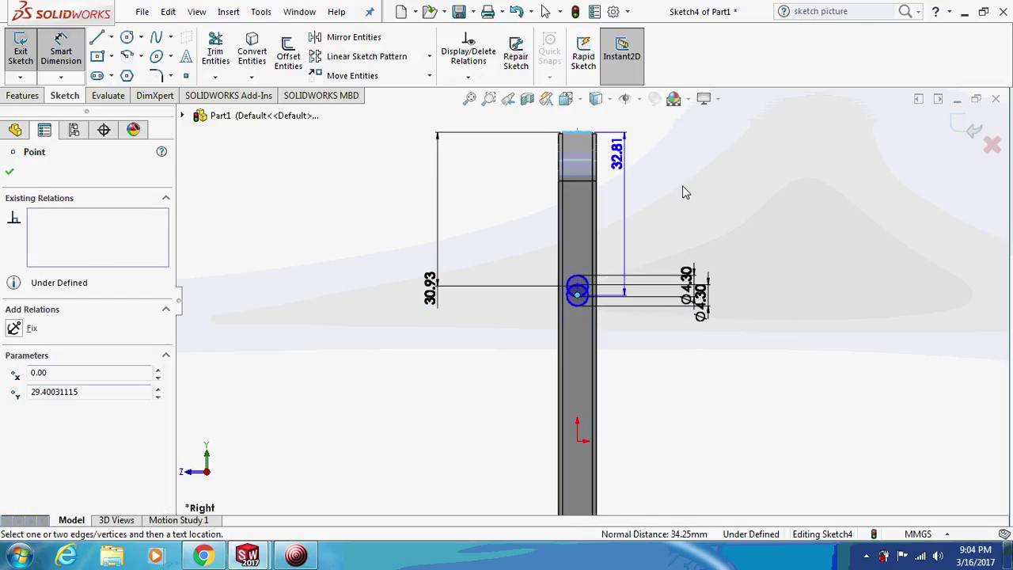
pyautogui.click(789, 278)
pyautogui.write('4')
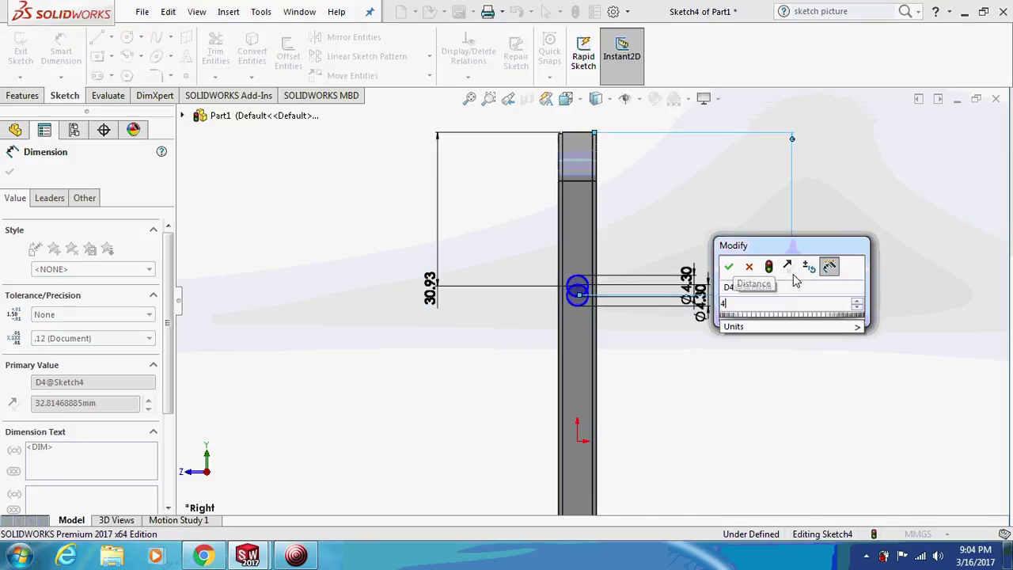
pyautogui.write('1.22')
pyautogui.press('Return')
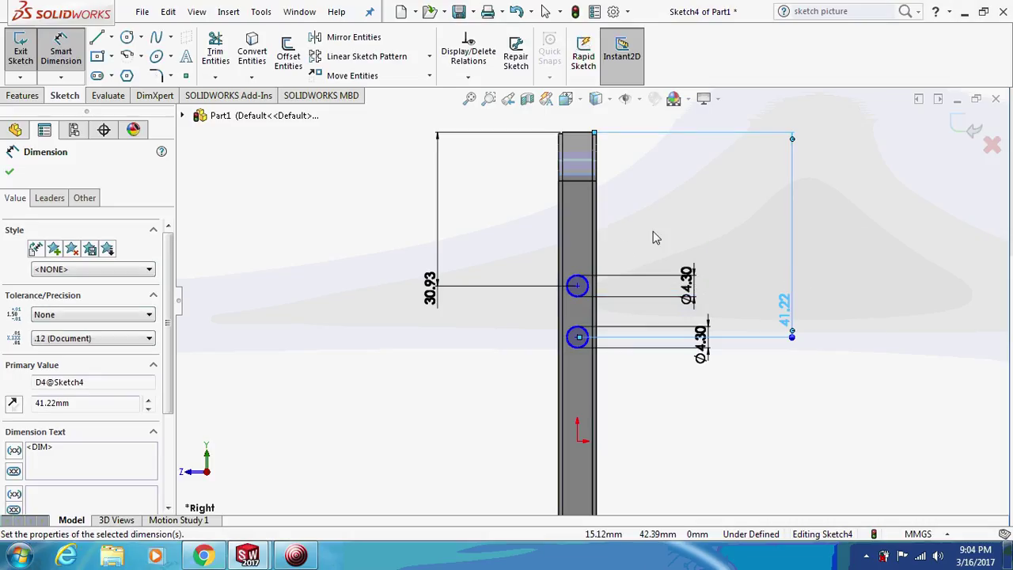
pyautogui.press('Escape')
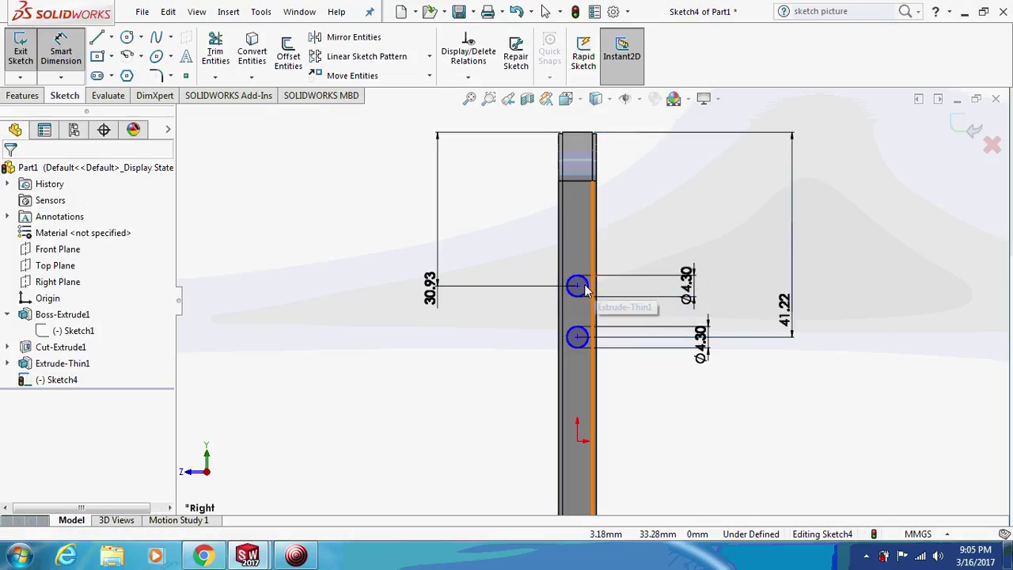
pyautogui.press('Escape')
# Add a Vertical relation between each circle's centre point and the origin
pyautogui.click(577, 338)
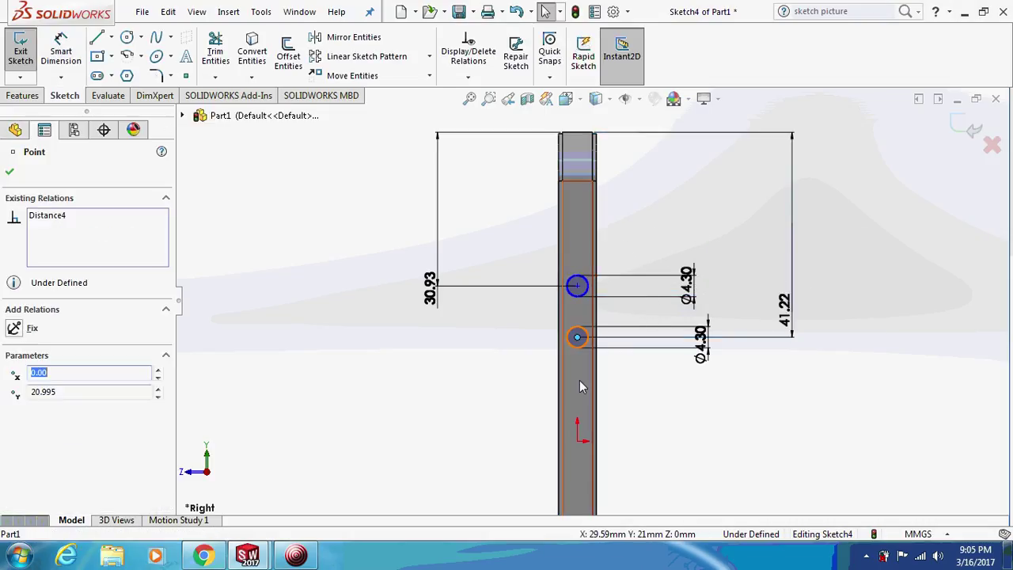
pyautogui.keyDown('ctrl'); pyautogui.click(578, 443); pyautogui.keyUp('ctrl')
pyautogui.click(16, 429)
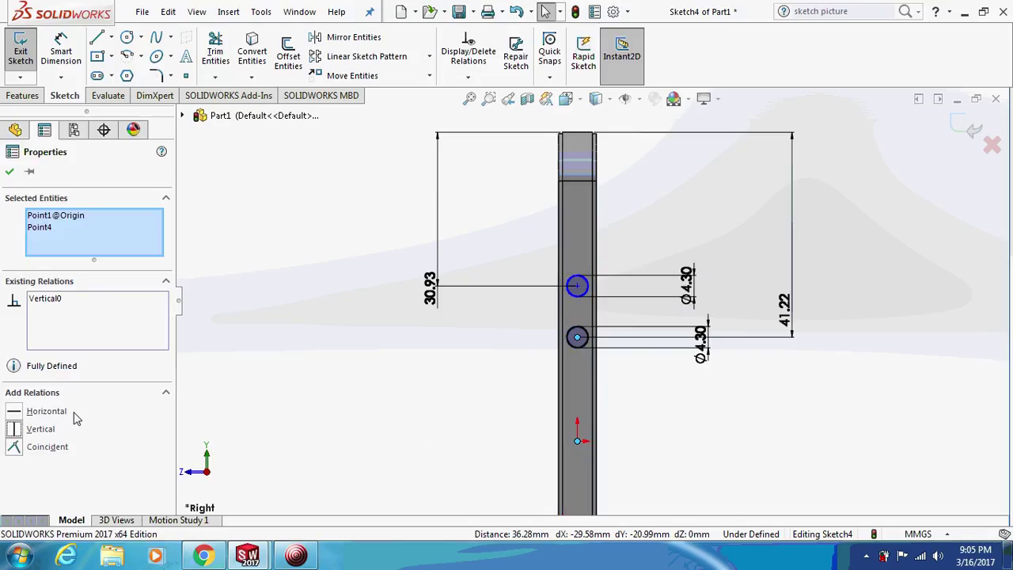
pyautogui.click(577, 286)
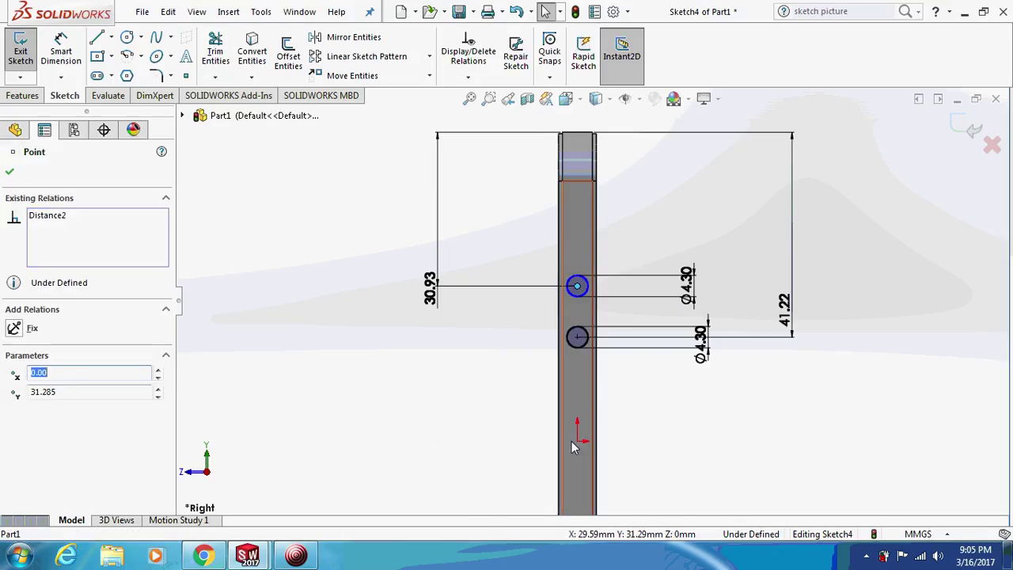
pyautogui.keyDown('ctrl'); pyautogui.click(578, 443); pyautogui.keyUp('ctrl')
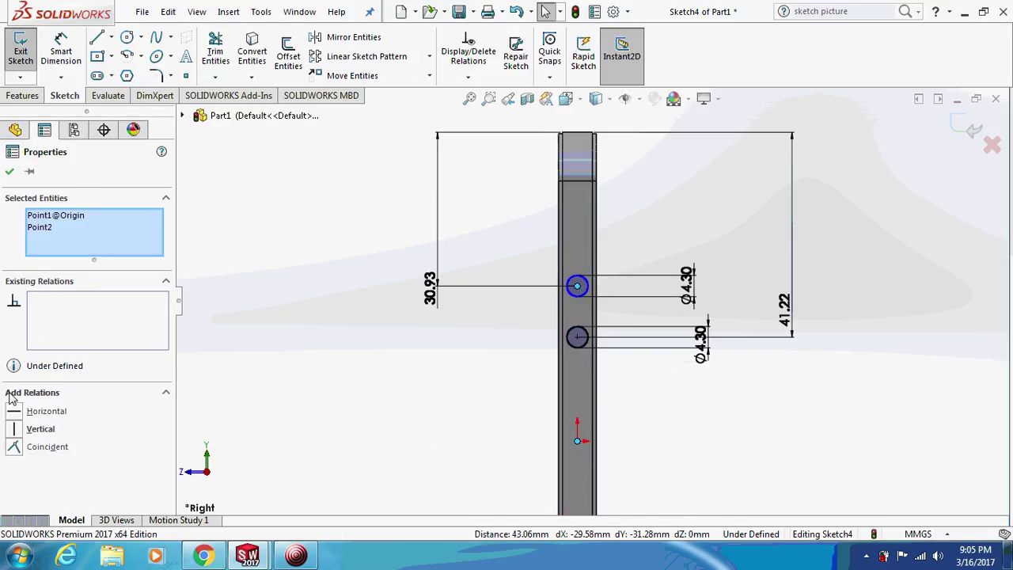
pyautogui.click(16, 428)
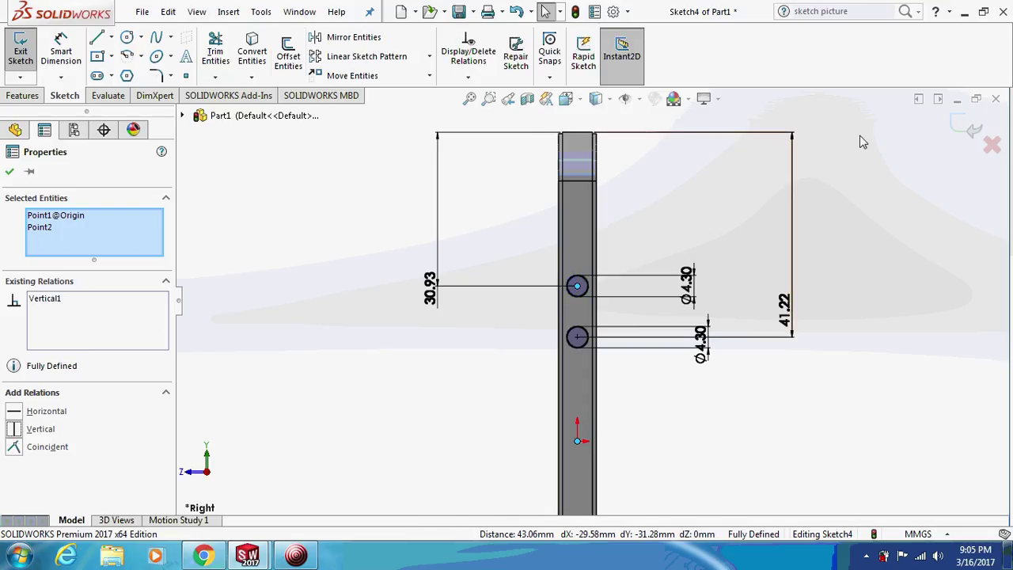
# Extrude the two circles on the side face 0.5 mm to form raised round volume buttons
pyautogui.click(22, 95)
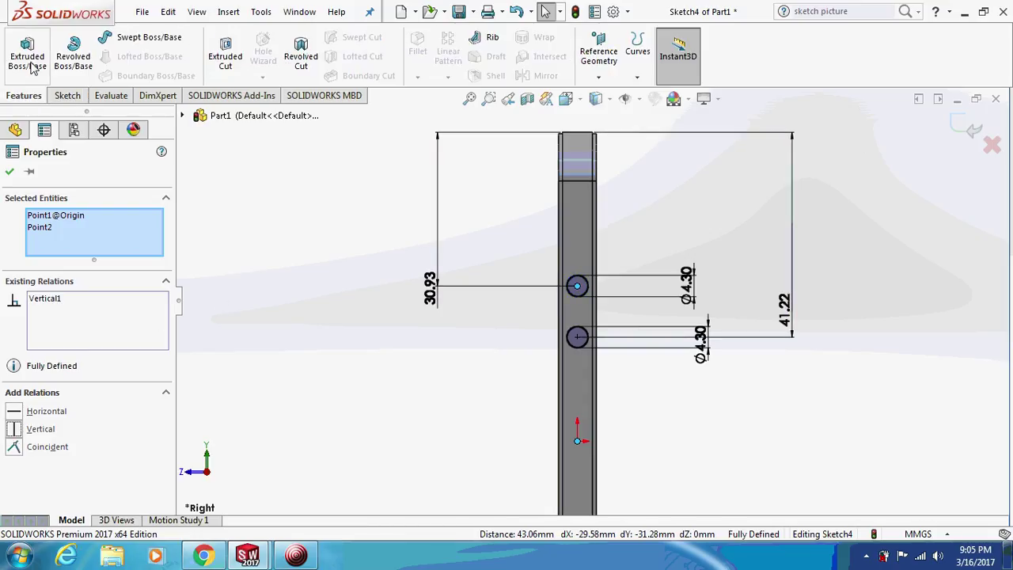
pyautogui.click(43, 69)
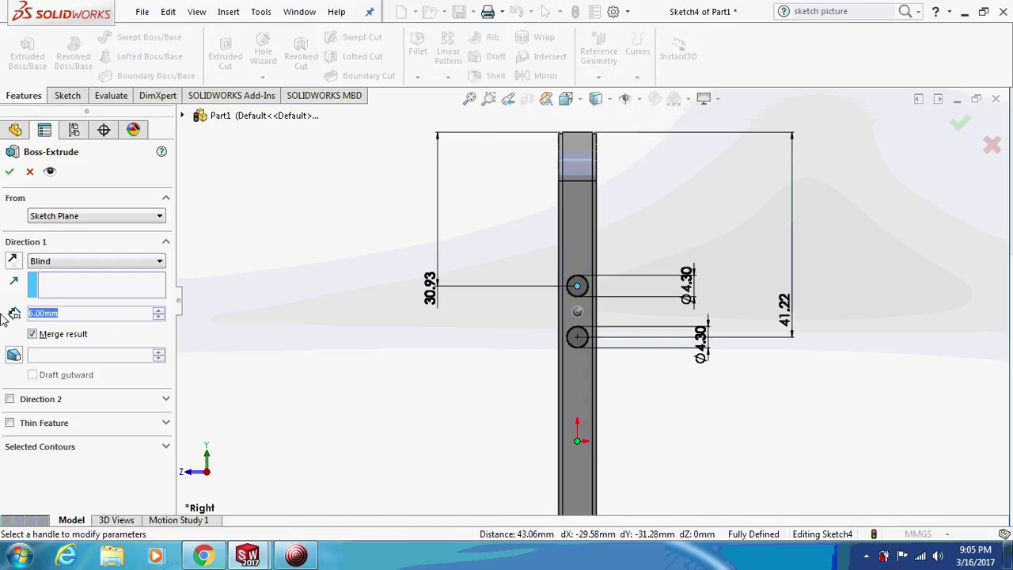
pyautogui.write('0.5')
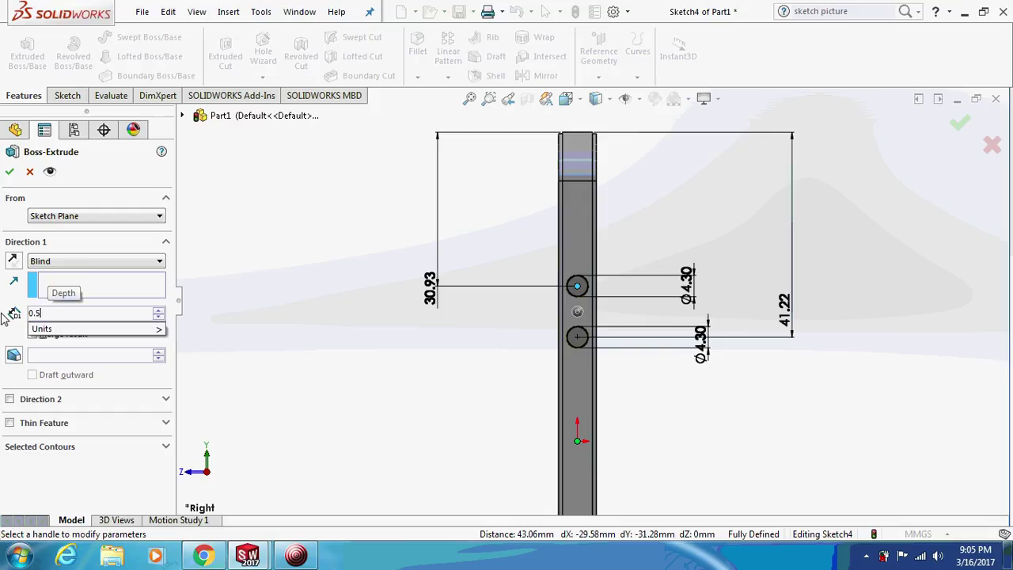
pyautogui.press('Return')
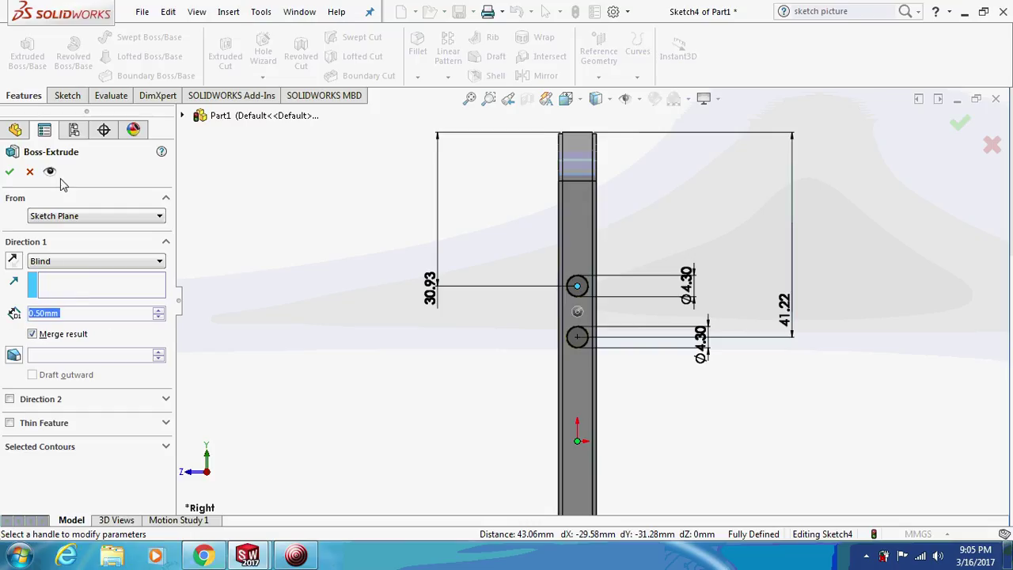
pyautogui.click(8, 172)
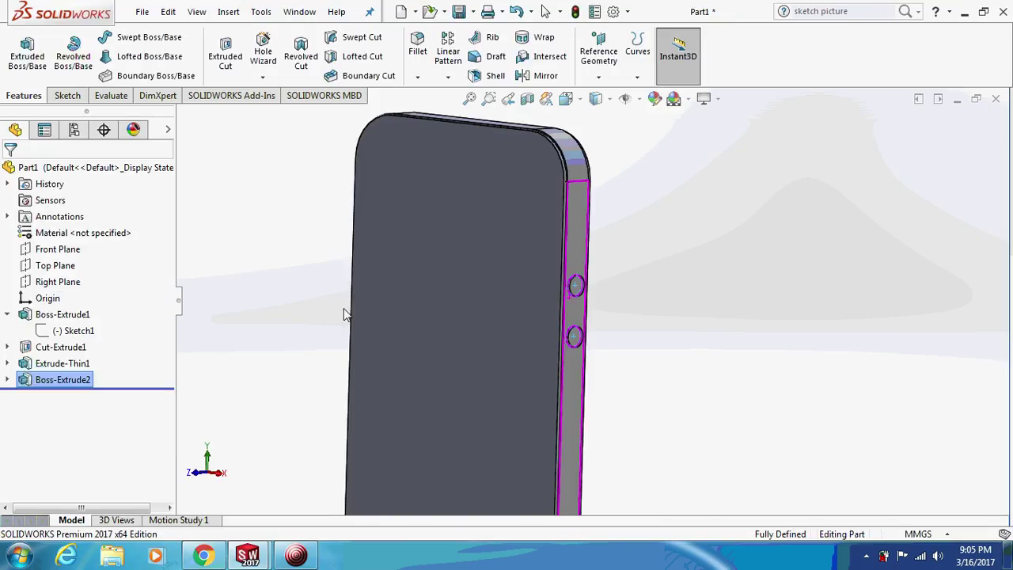
# Start a new sketch on the phone's side face with the volume buttons and show it in the Right view
pyautogui.scroll(3, 548, 270)
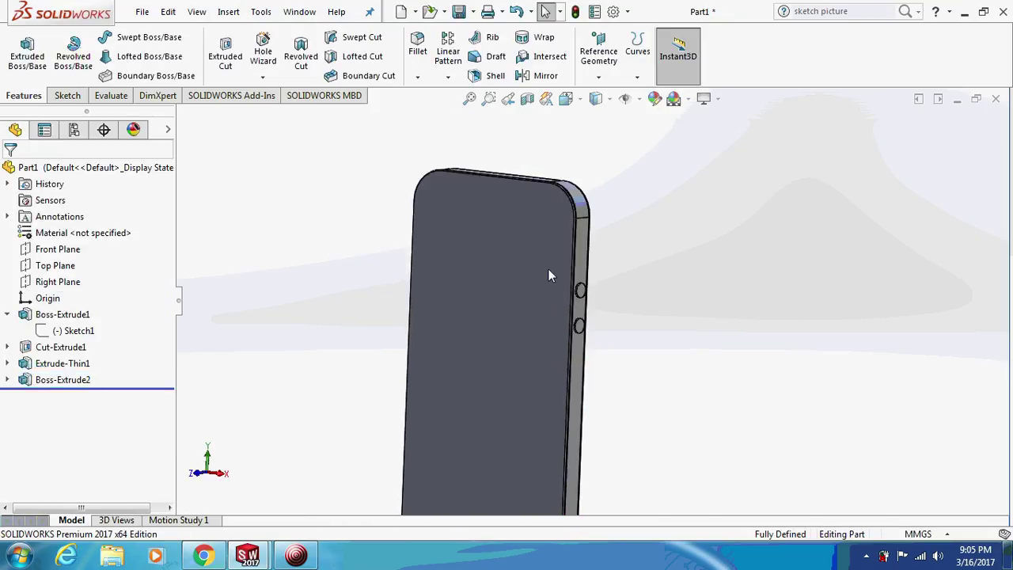
pyautogui.click(586, 232)
pyautogui.click(650, 179)
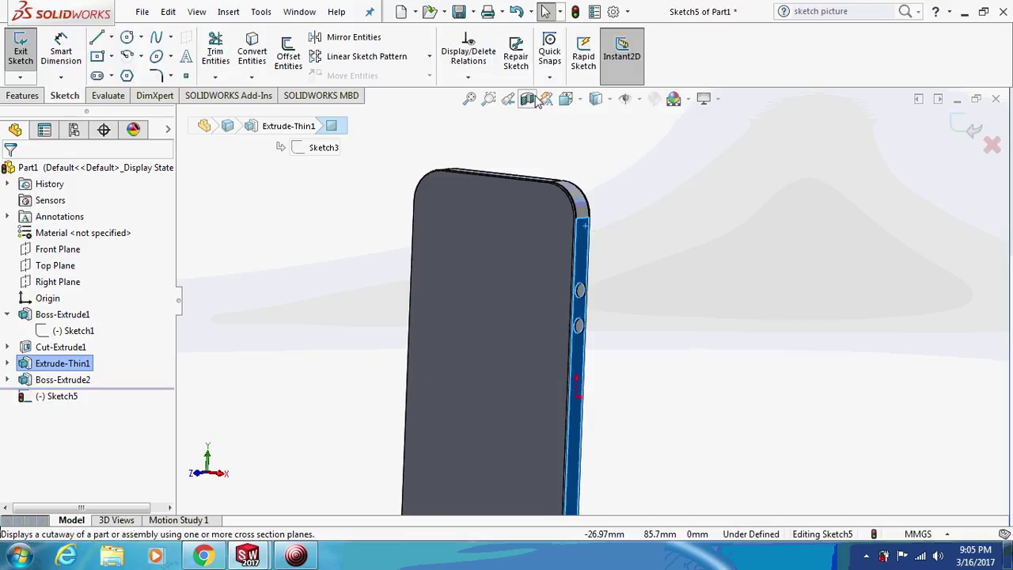
pyautogui.click(579, 103)
pyautogui.click(675, 302)
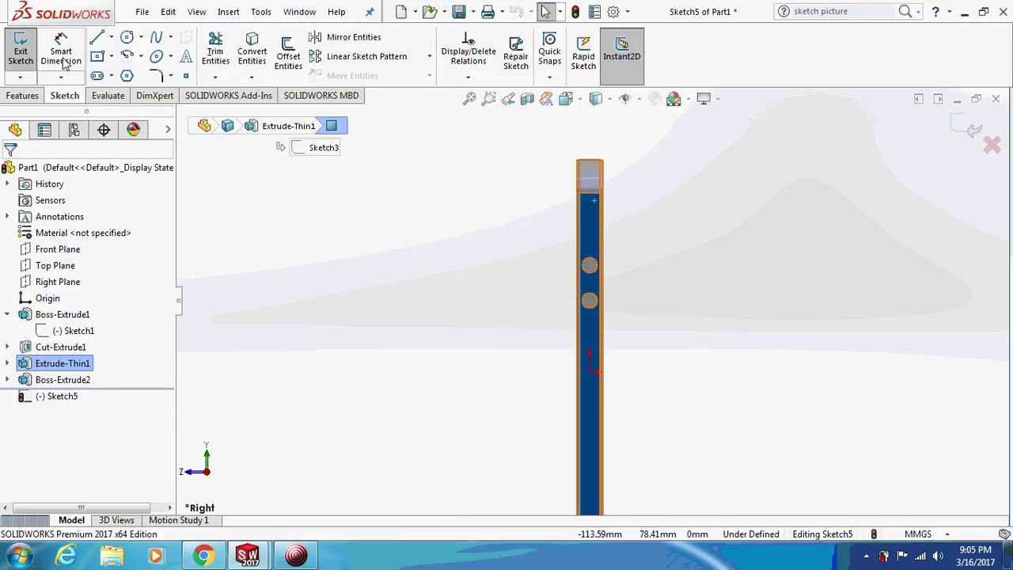
pyautogui.click(98, 57)
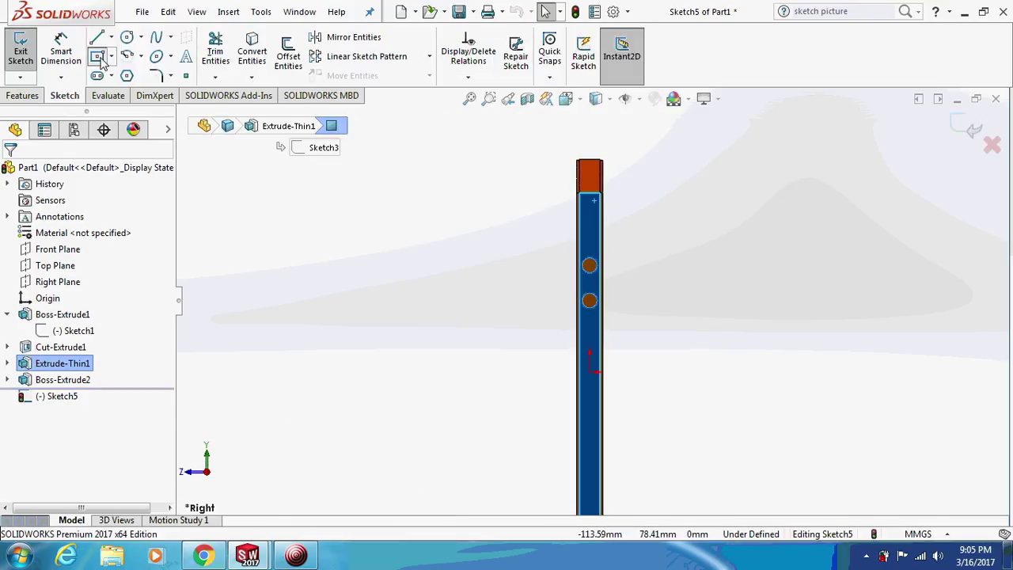
pyautogui.click(589, 224)
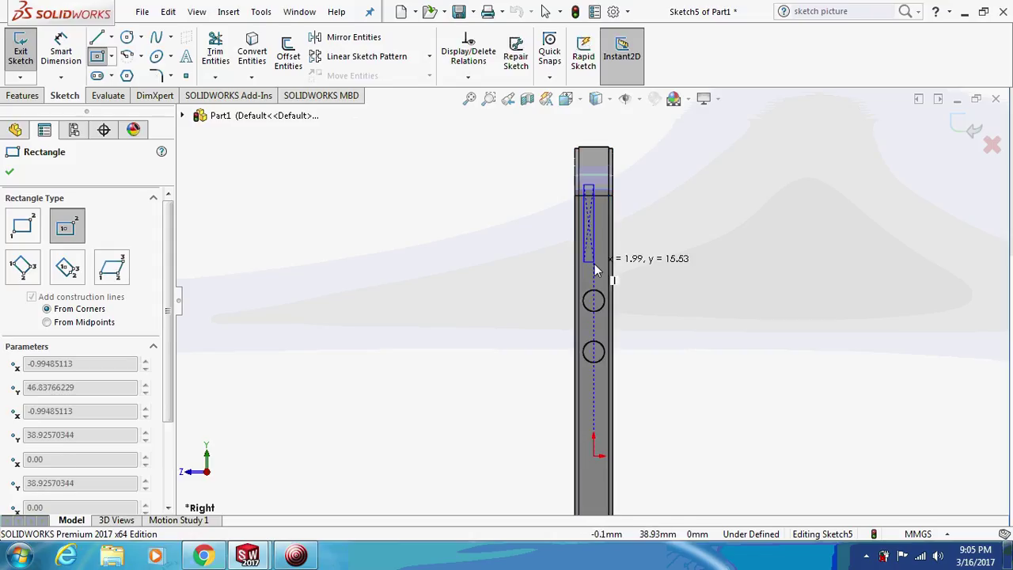
pyautogui.press('Escape')
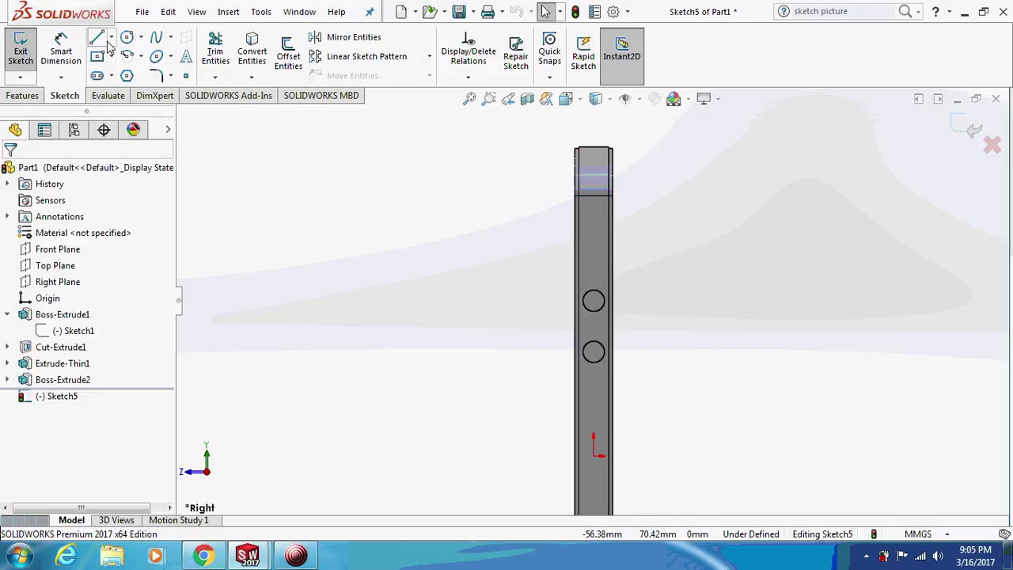
# Sketch a centre rectangle about 3.09 by 8.36 mm on the side face, above the upper volume button and in line with the origin
pyautogui.click(111, 57)
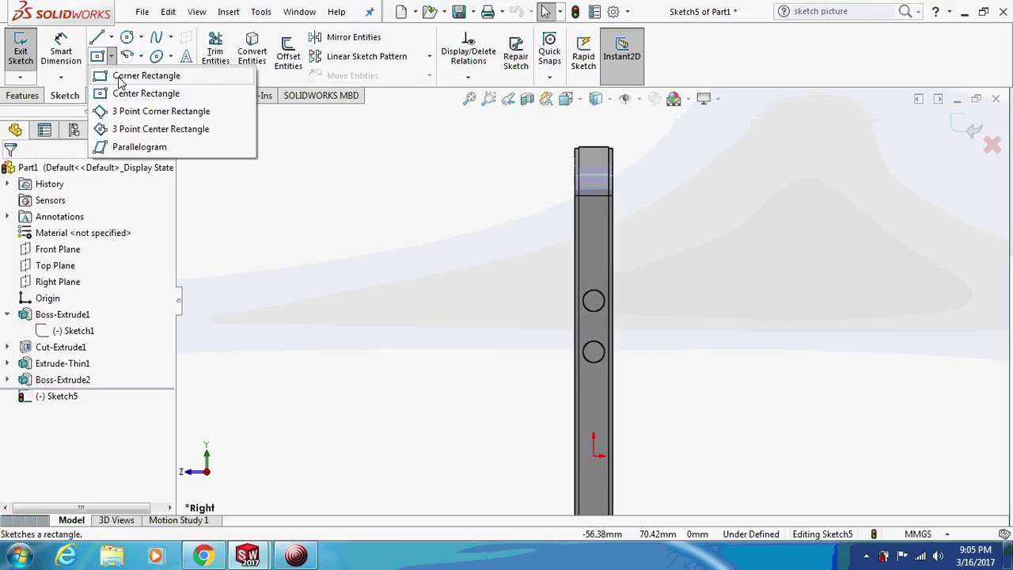
pyautogui.click(145, 93)
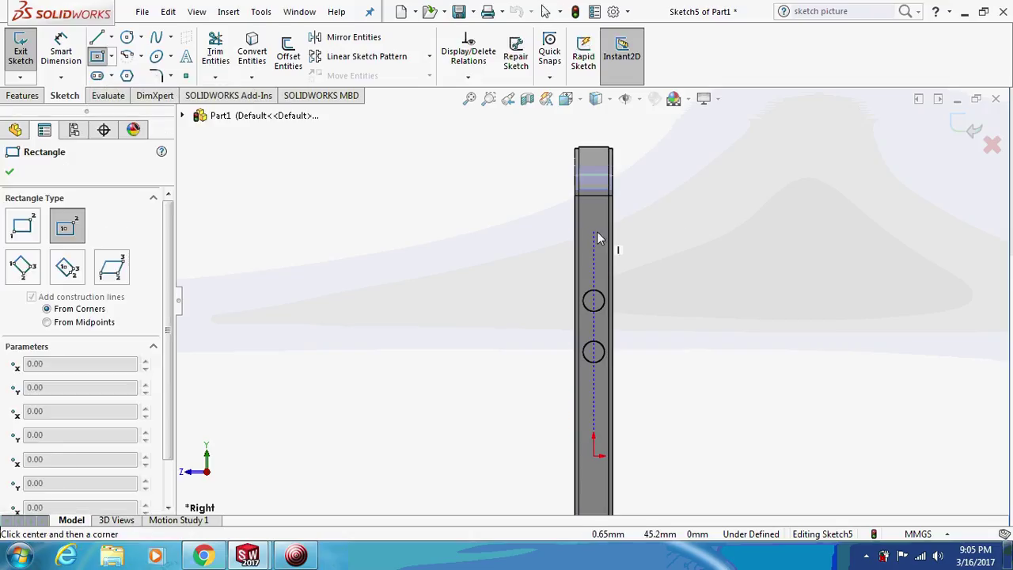
pyautogui.click(596, 231)
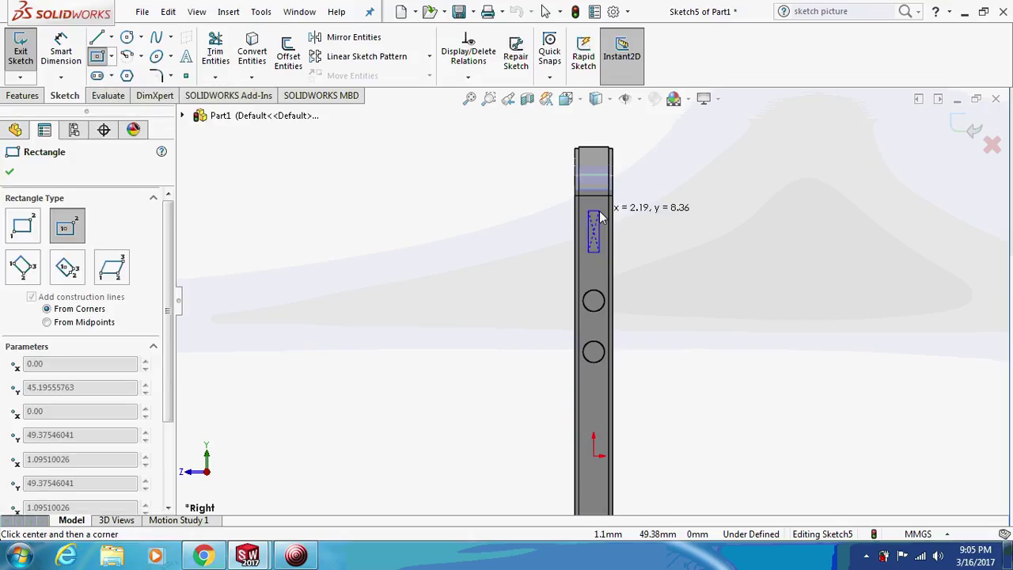
pyautogui.click(603, 211)
pyautogui.press('Escape')
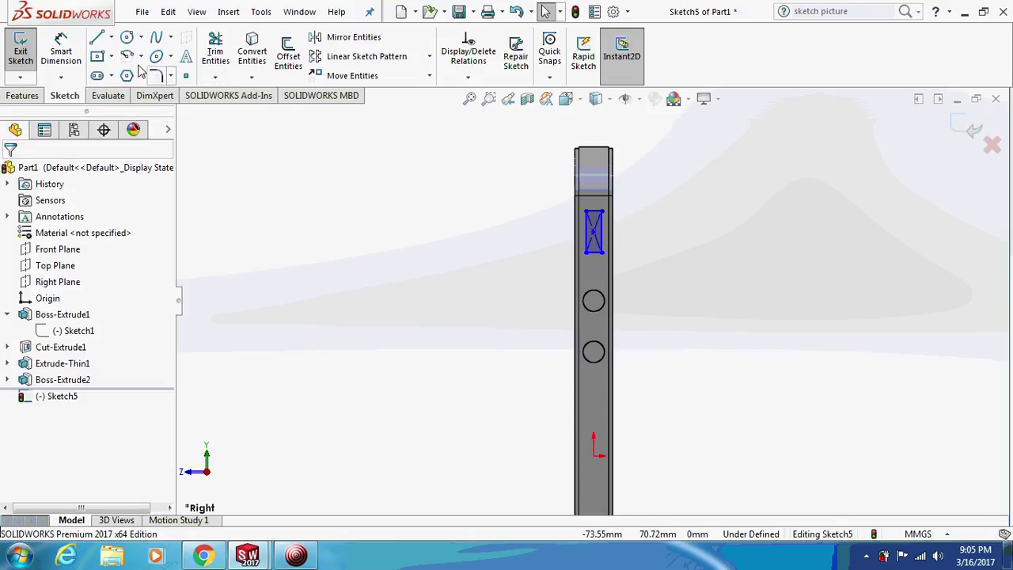
# Dimension the rectangle's width as 2.22 mm
pyautogui.click(61, 52)
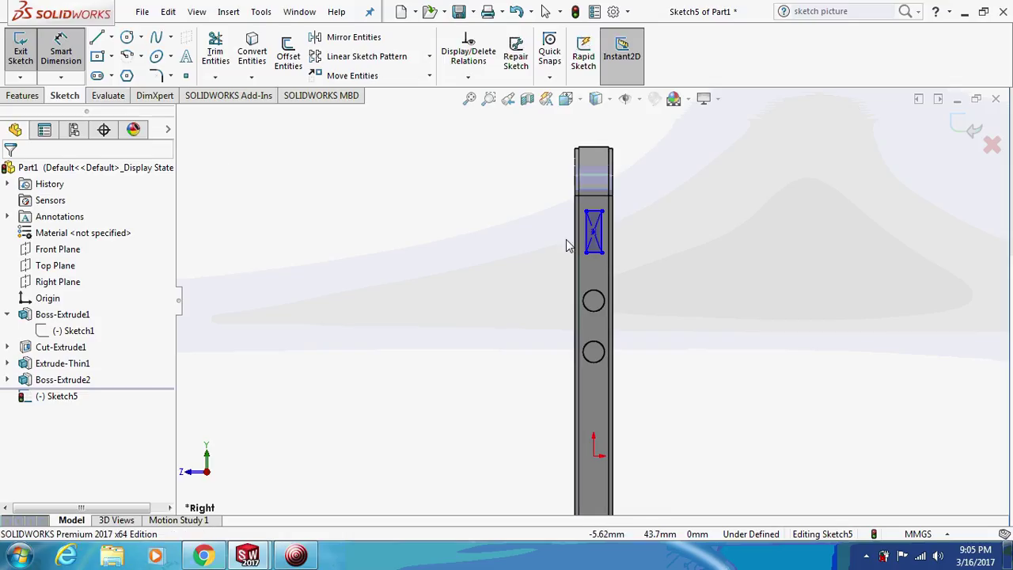
pyautogui.scroll(-1, 566, 240)
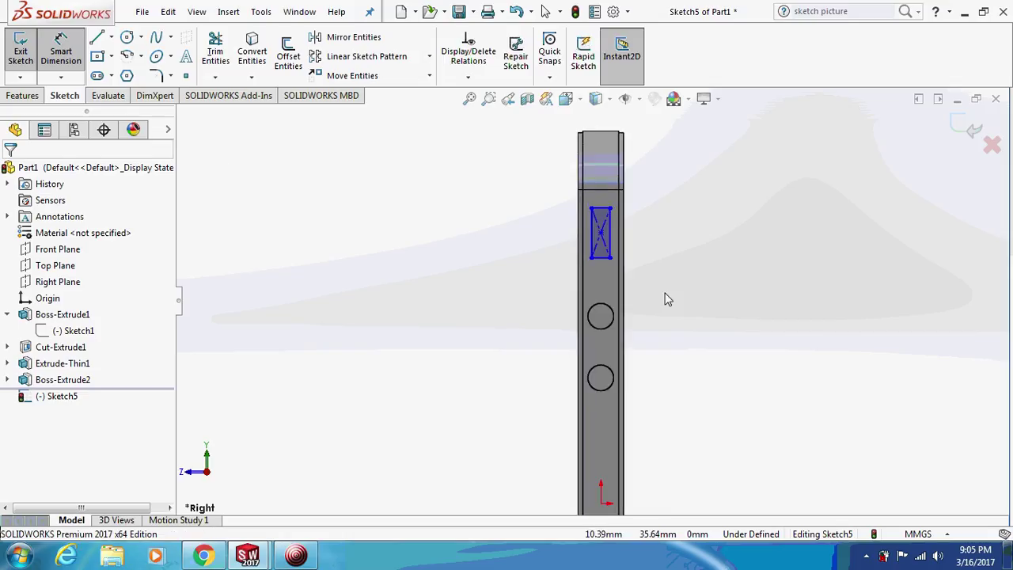
pyautogui.click(598, 259)
pyautogui.click(742, 278)
pyautogui.write('2.22')
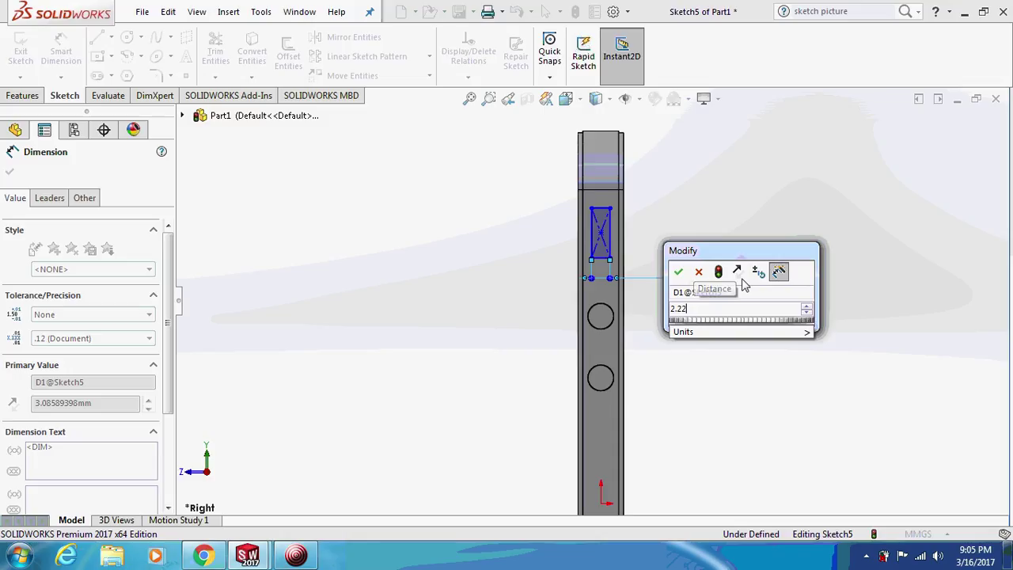
pyautogui.press('Return')
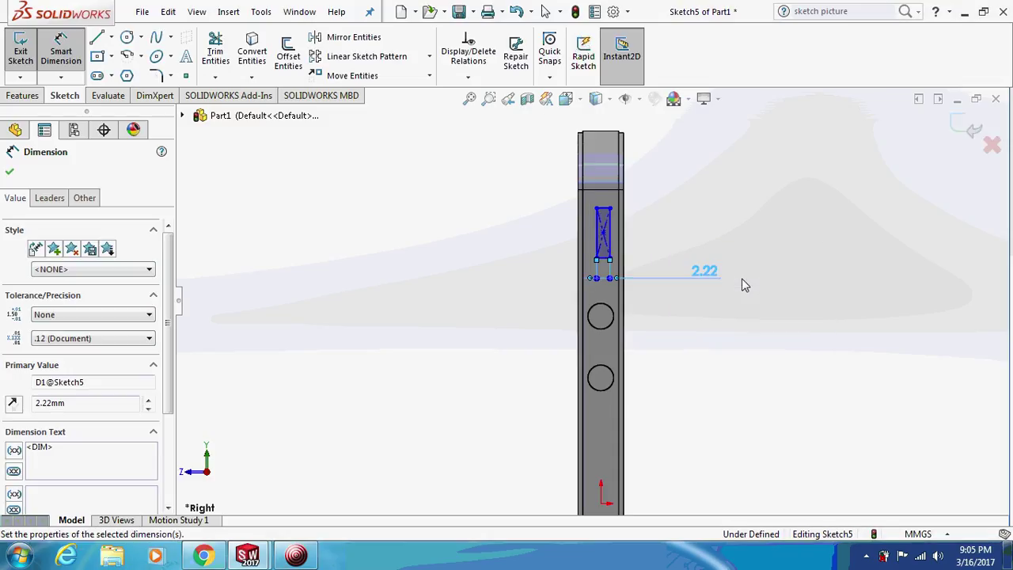
# Dimension the rectangle's height as 5.70 mm
pyautogui.click(599, 231)
pyautogui.click(510, 244)
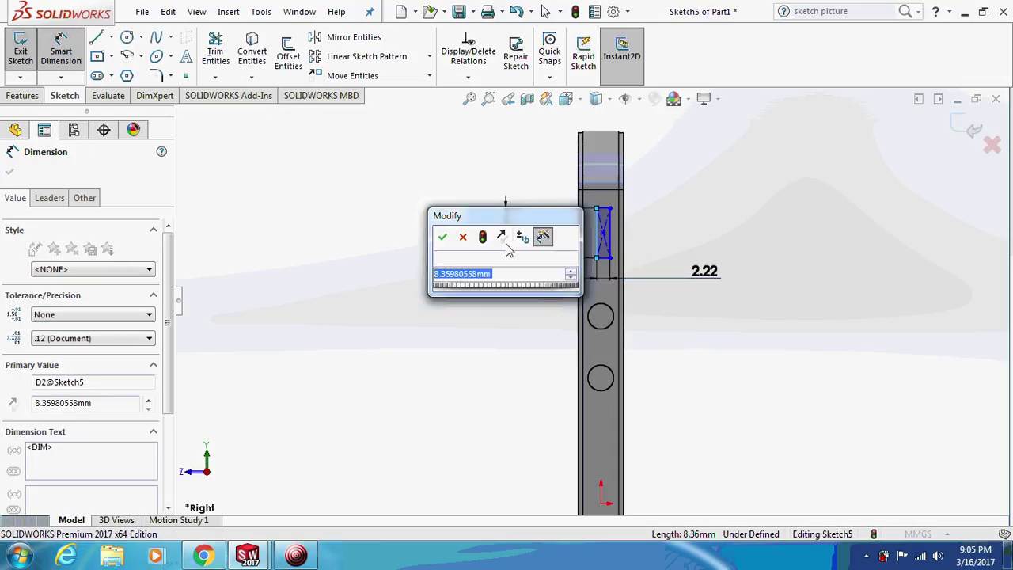
pyautogui.write('5')
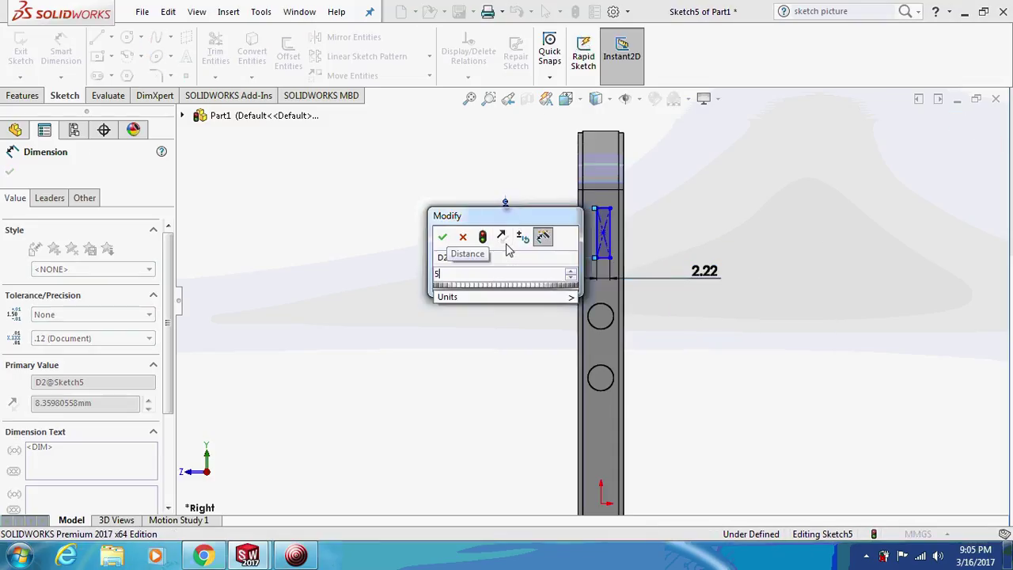
pyautogui.write('.70')
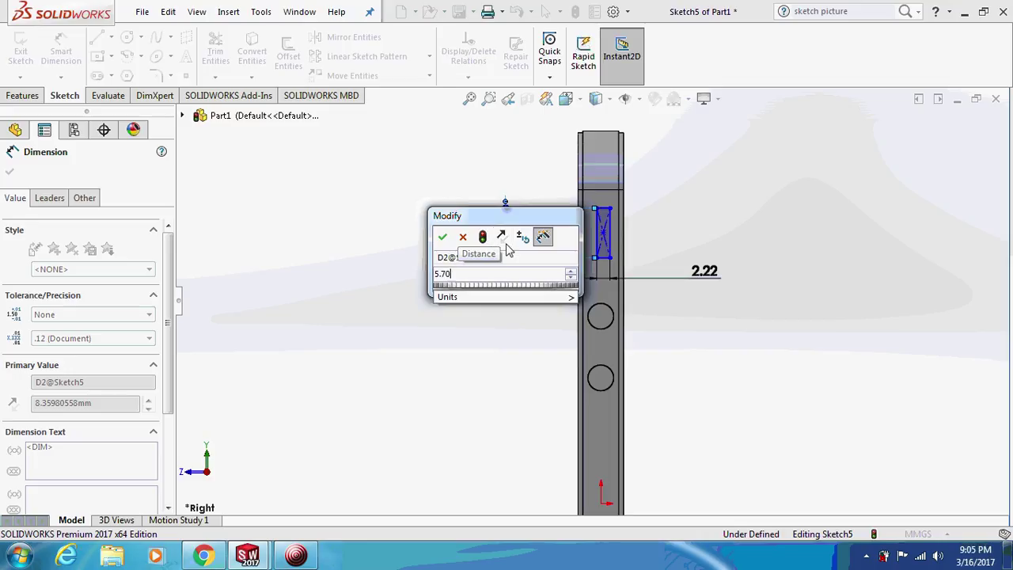
pyautogui.press('Return')
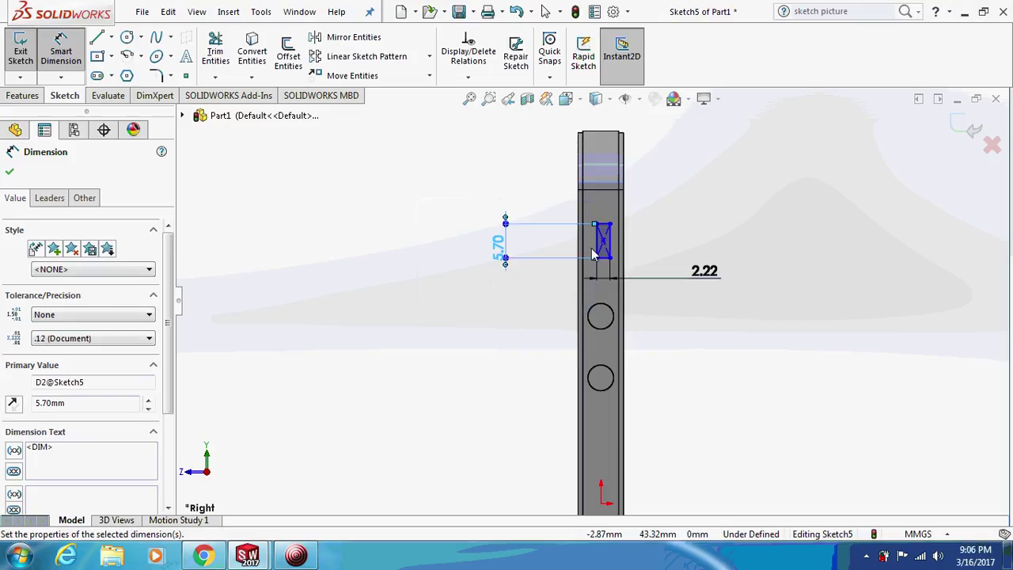
# Trim away the diagonal construction lines inside the rectangle with Power trim, keeping its centre point
pyautogui.scroll(-2, 633, 224)
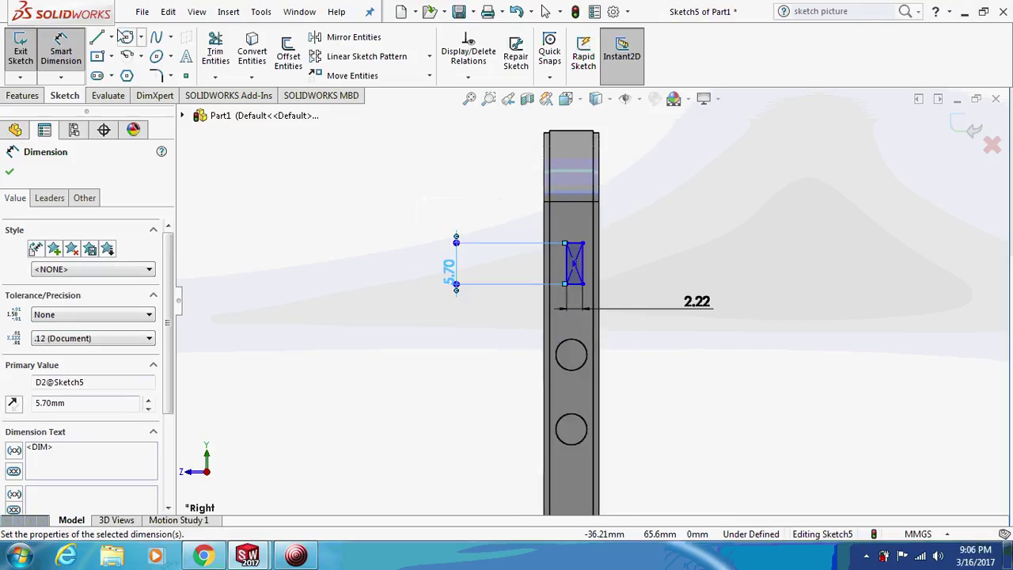
pyautogui.click(216, 52)
pyautogui.scroll(-2, 578, 263)
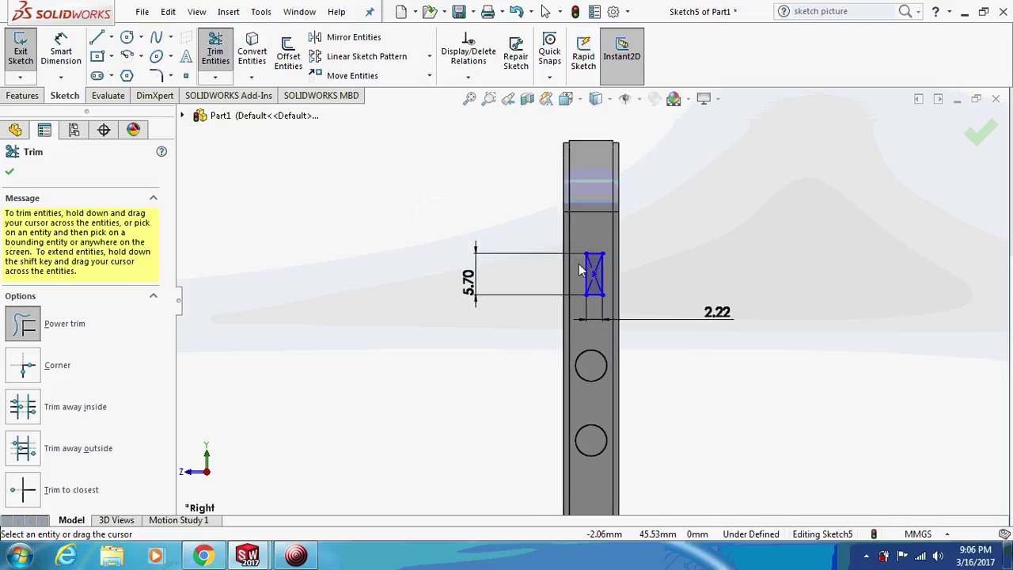
pyautogui.scroll(1, 601, 281)
pyautogui.moveTo(590, 275); pyautogui.dragTo(596, 294)
pyautogui.scroll(-5, 598, 296)
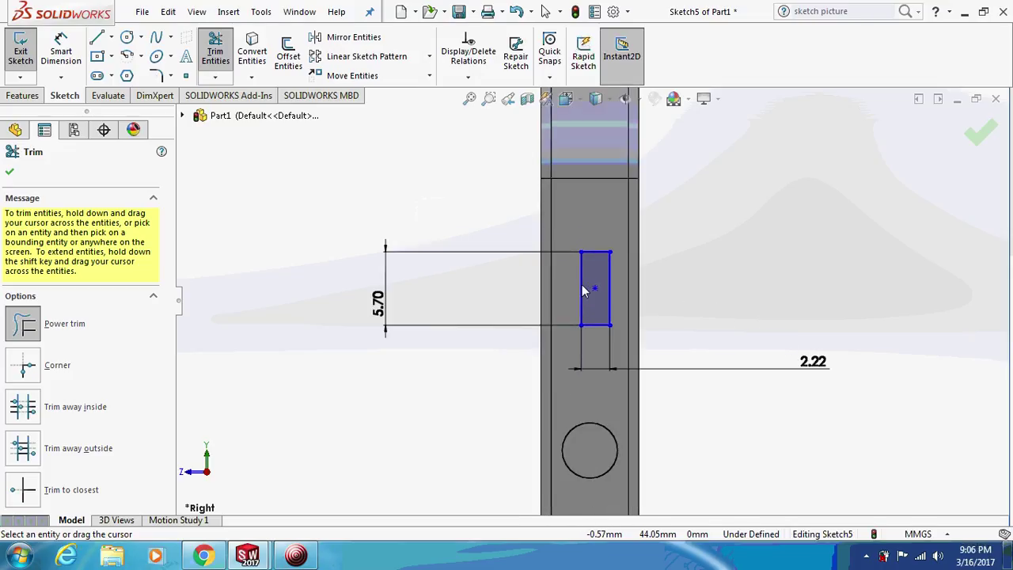
pyautogui.press('Escape')
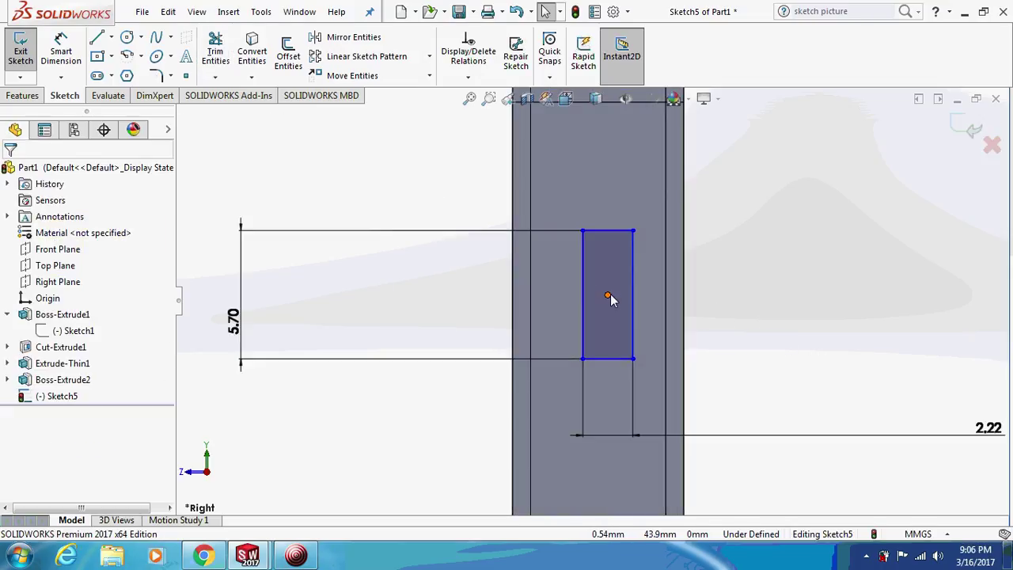
pyautogui.rightClick(608, 295)
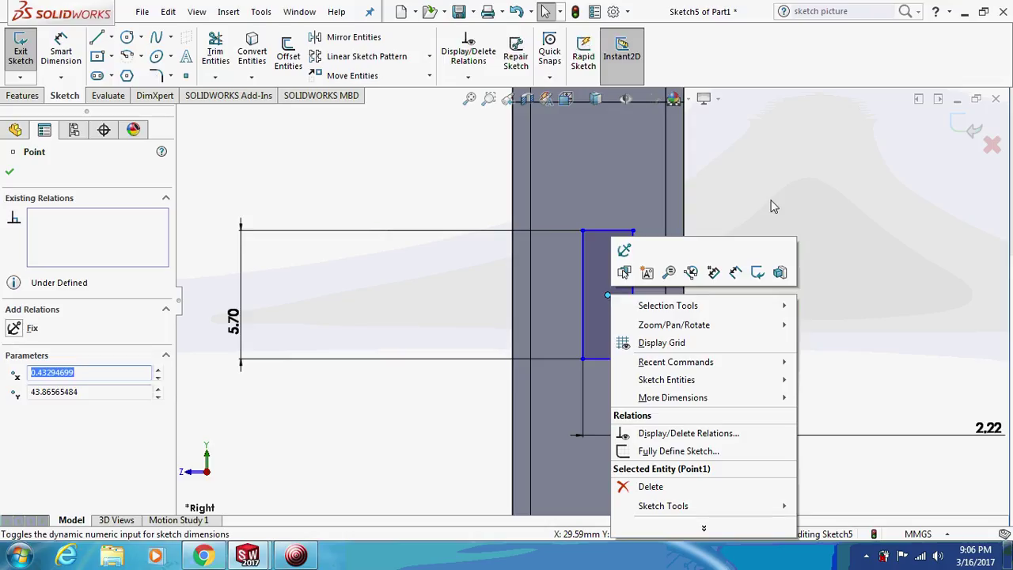
pyautogui.click(752, 185)
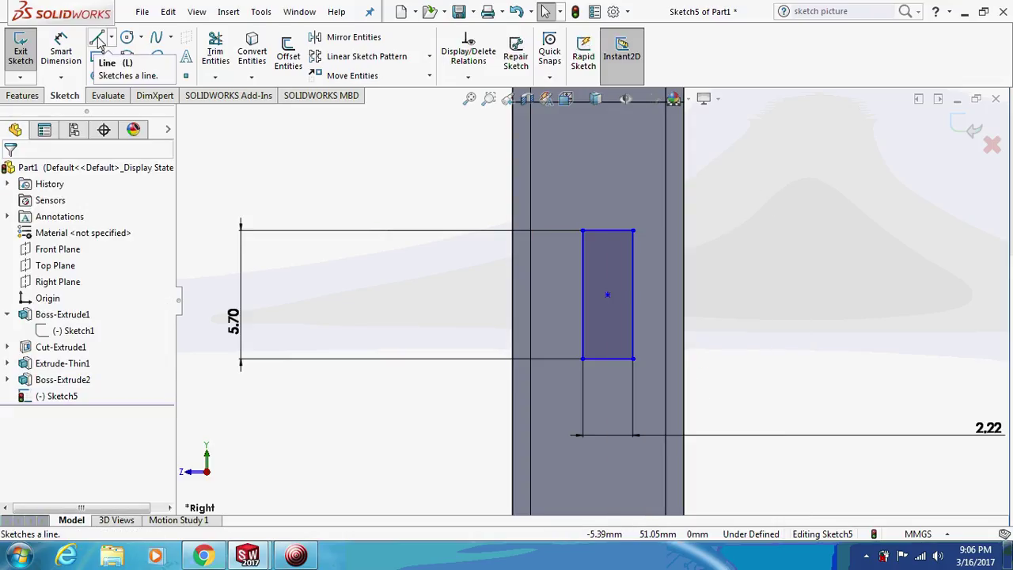
# Sketch a corner rectangle about 1.11 mm wide over the rectangle's left half, from its lower-left corner to the midpoint of its upper edge
pyautogui.click(110, 57)
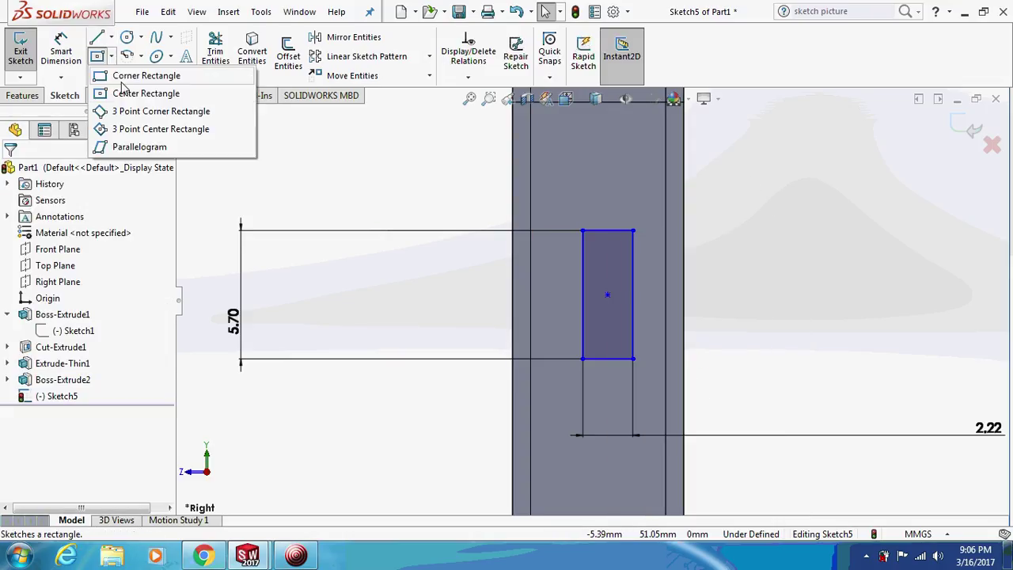
pyautogui.click(120, 95)
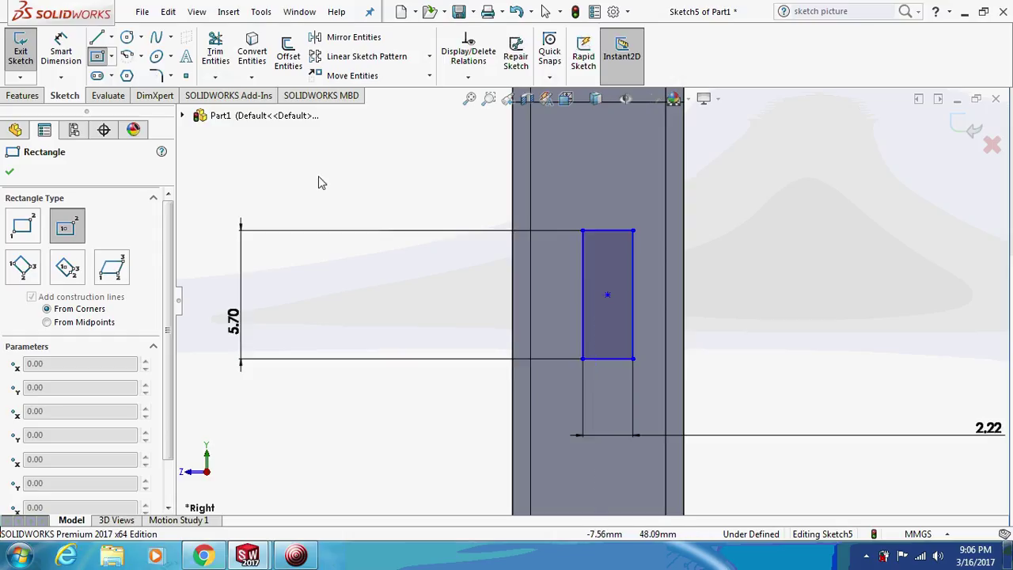
pyautogui.click(113, 57)
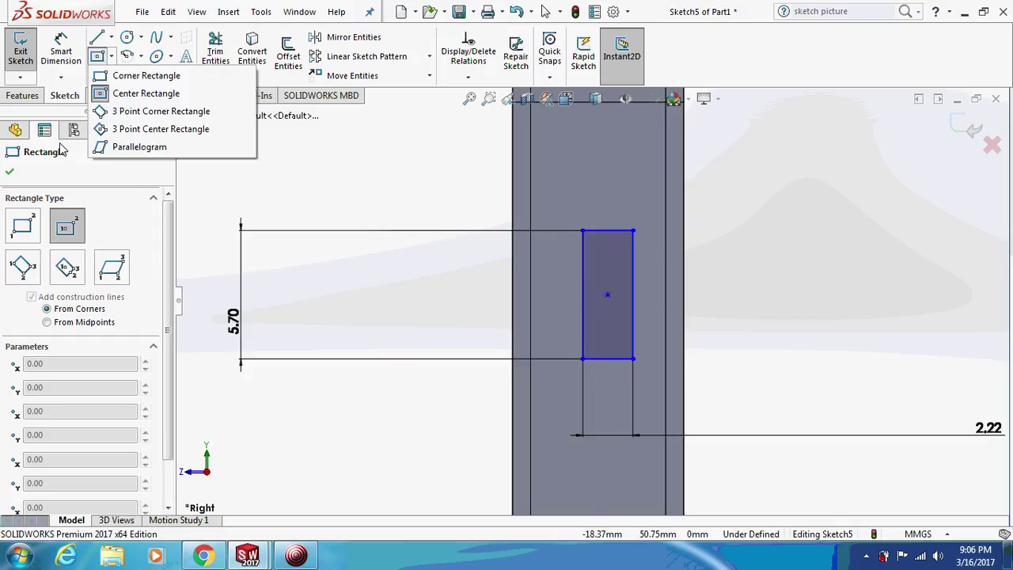
pyautogui.click(24, 228)
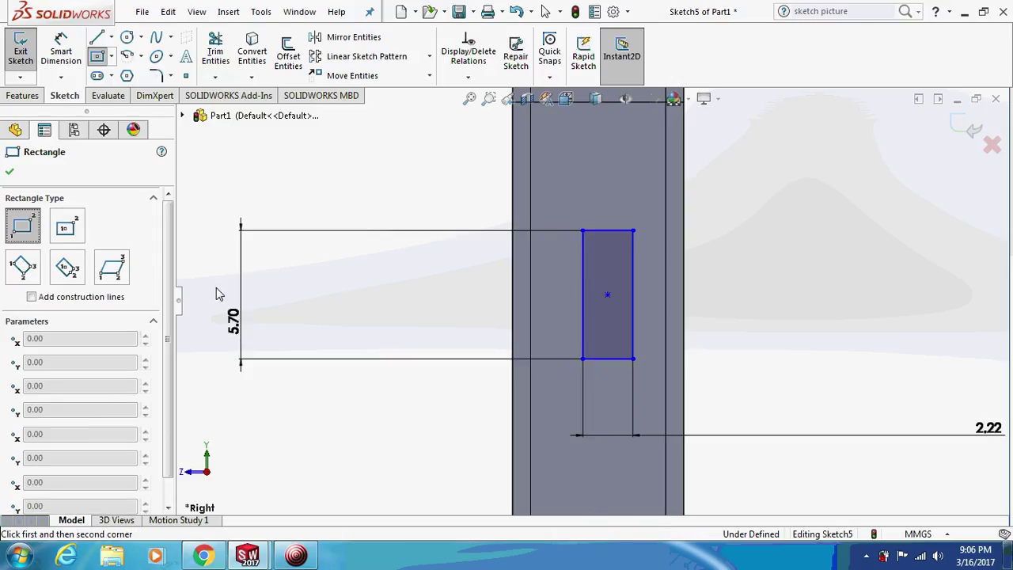
pyautogui.click(582, 360)
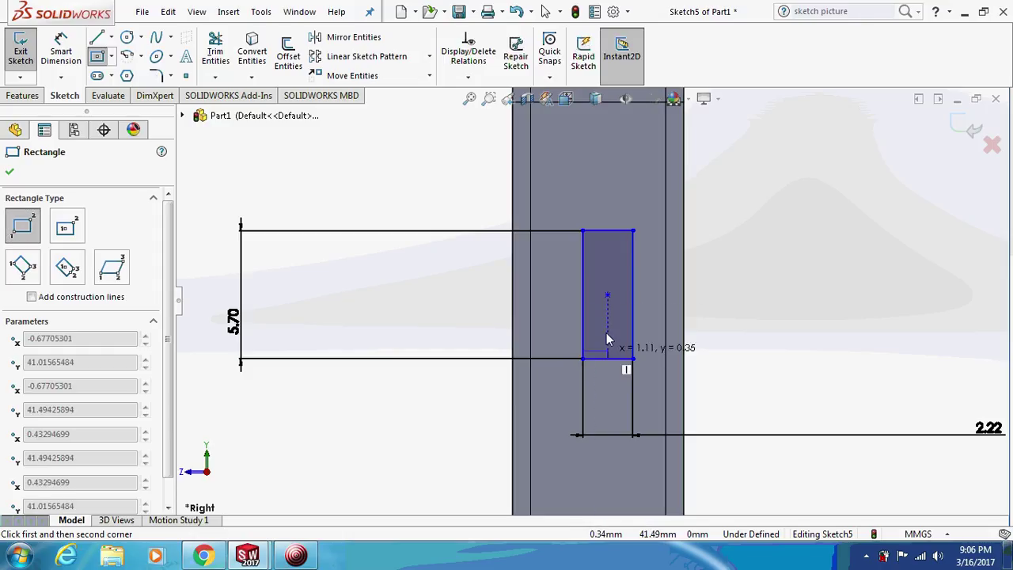
pyautogui.click(614, 238)
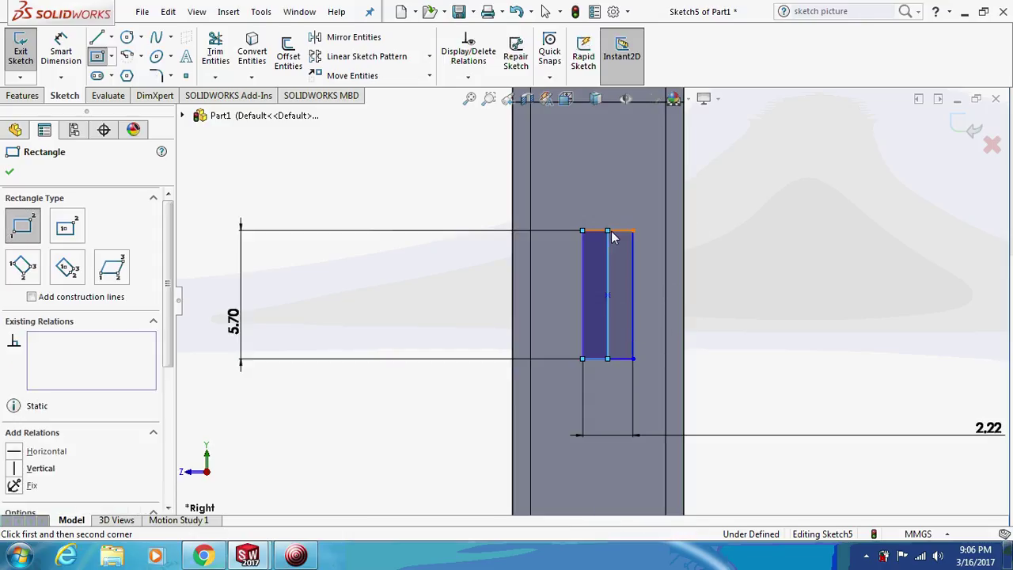
# Fillet the four outer corners and the two inner corners at the dividing line of the switch rectangles with a 0.50 mm radius
pyautogui.press('Escape')
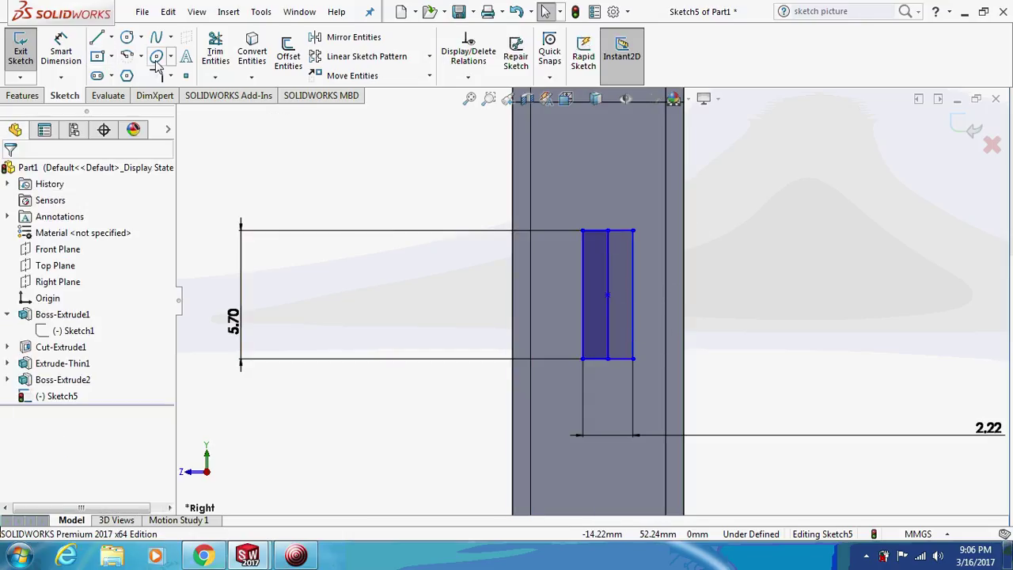
pyautogui.click(159, 75)
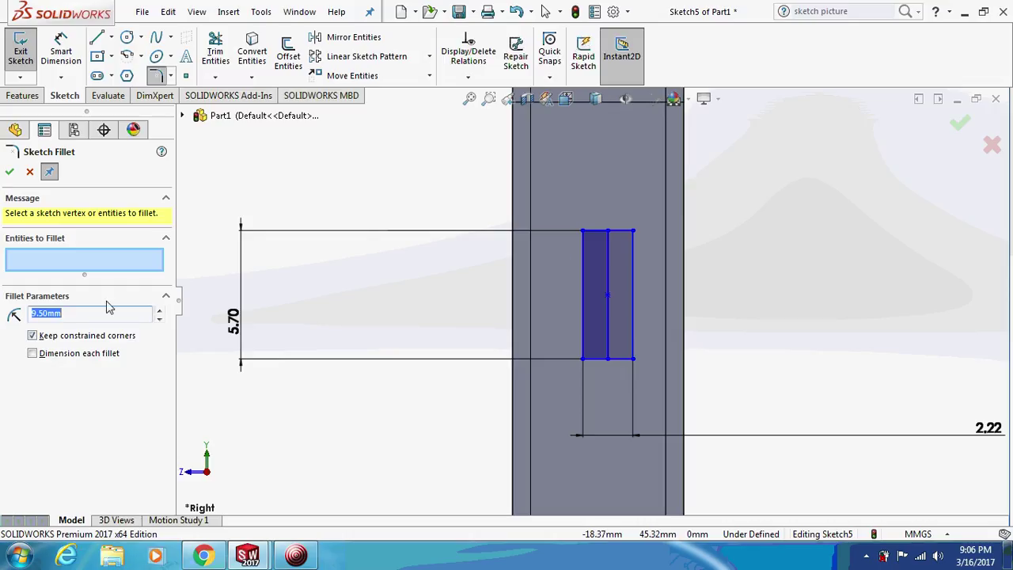
pyautogui.write('0.')
pyautogui.click(582, 234)
pyautogui.click(541, 291)
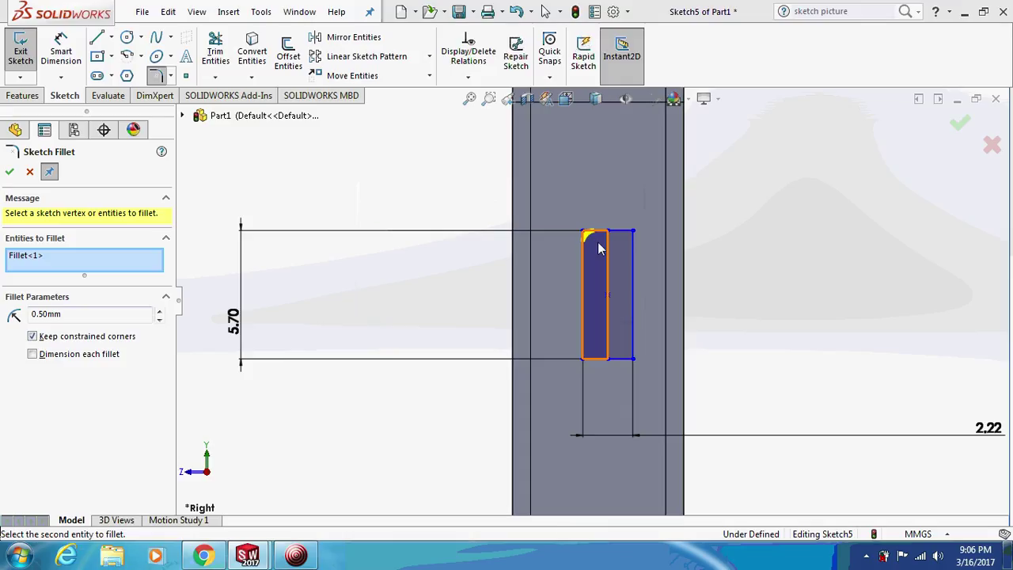
pyautogui.click(608, 233)
pyautogui.click(632, 235)
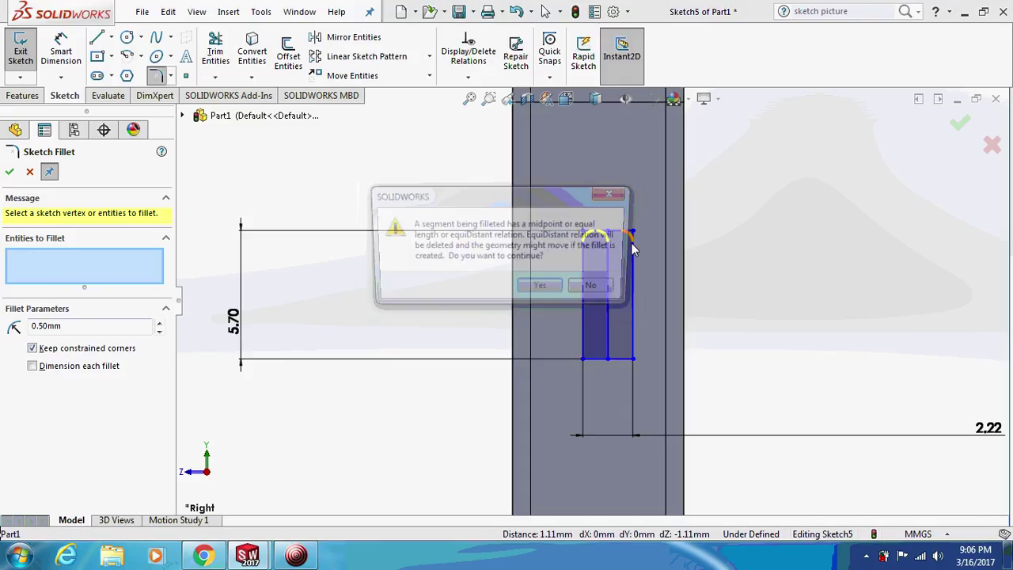
pyautogui.click(541, 290)
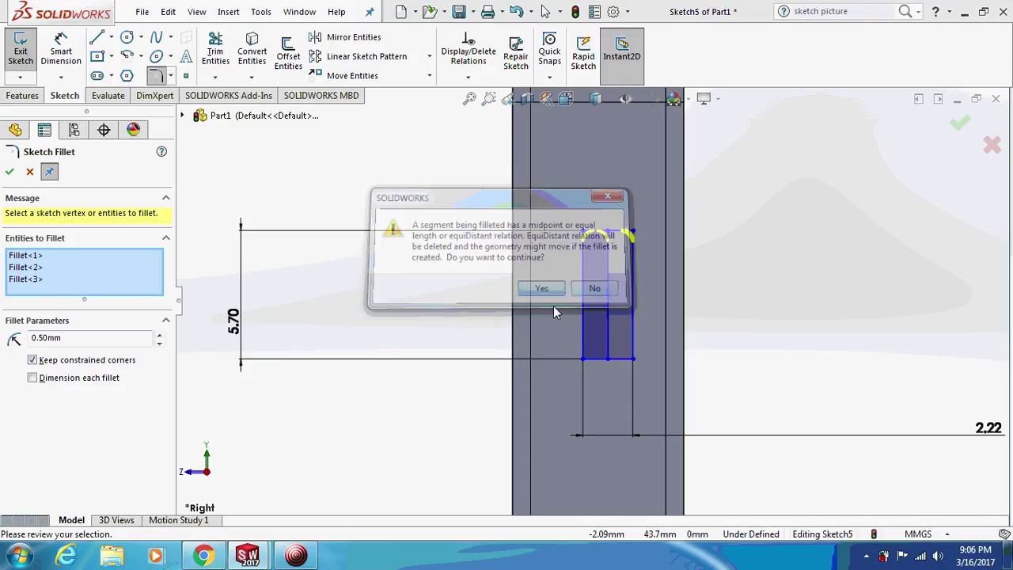
pyautogui.click(583, 358)
pyautogui.click(608, 359)
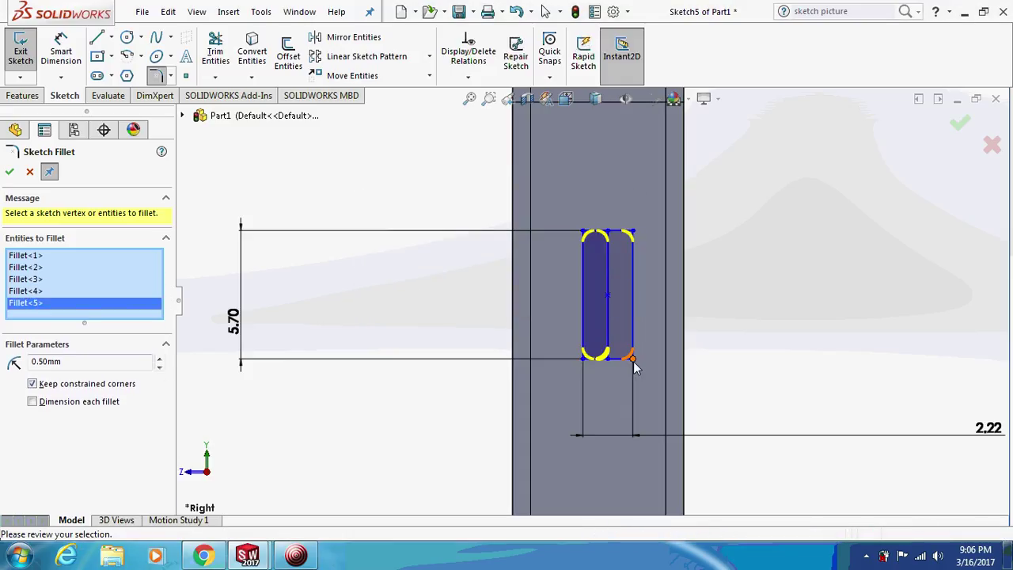
pyautogui.click(632, 358)
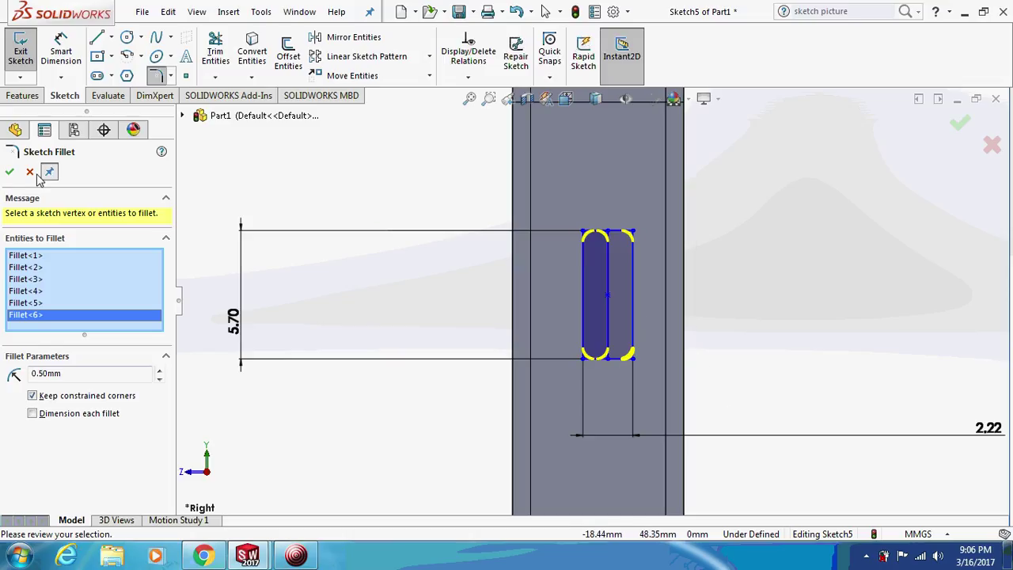
pyautogui.click(10, 171)
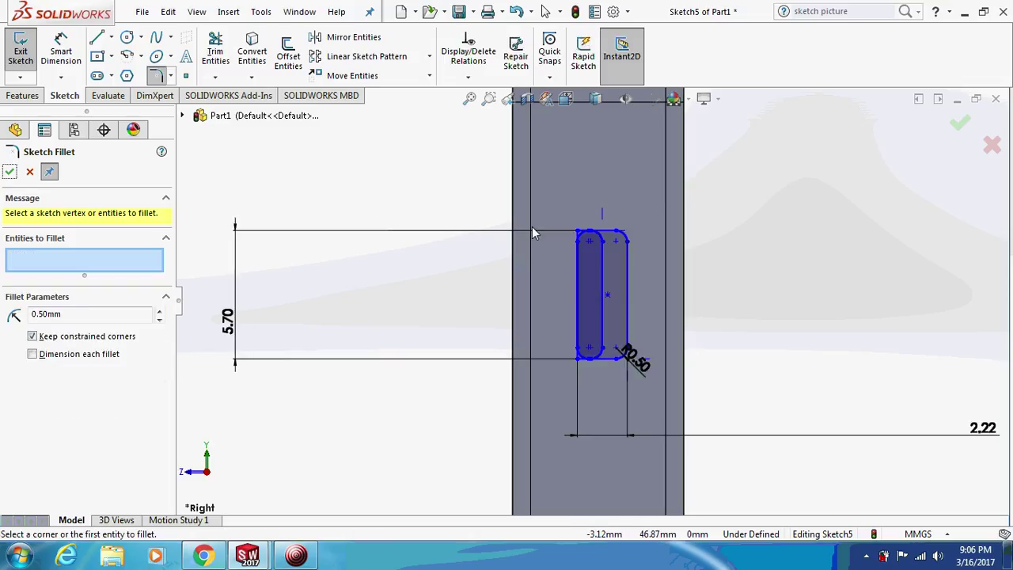
# Fillet the two remaining square corners on the switch outline's left side with a 0.50 mm radius
pyautogui.scroll(-4, 554, 231)
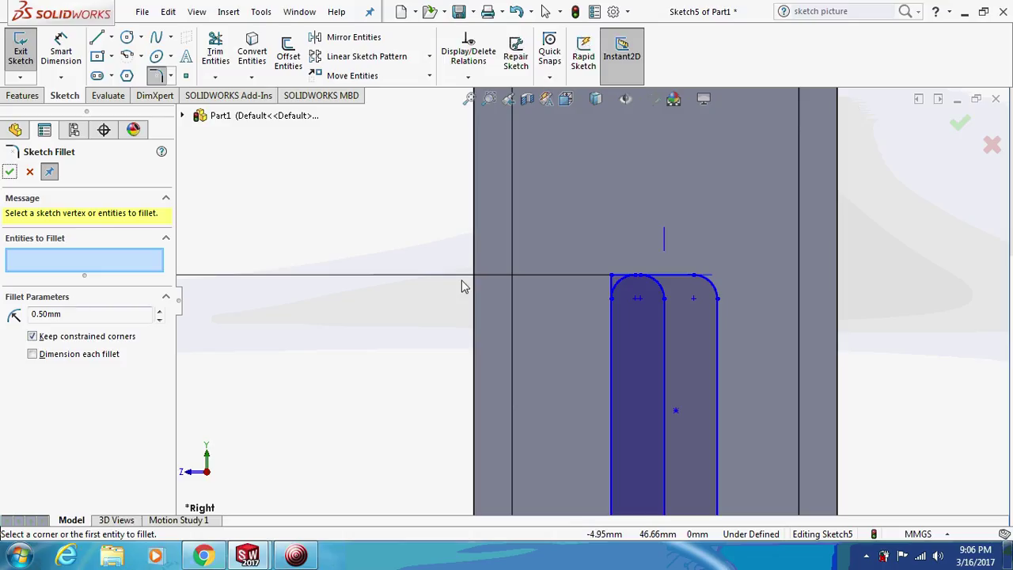
pyautogui.click(612, 277)
pyautogui.scroll(1, 608, 313)
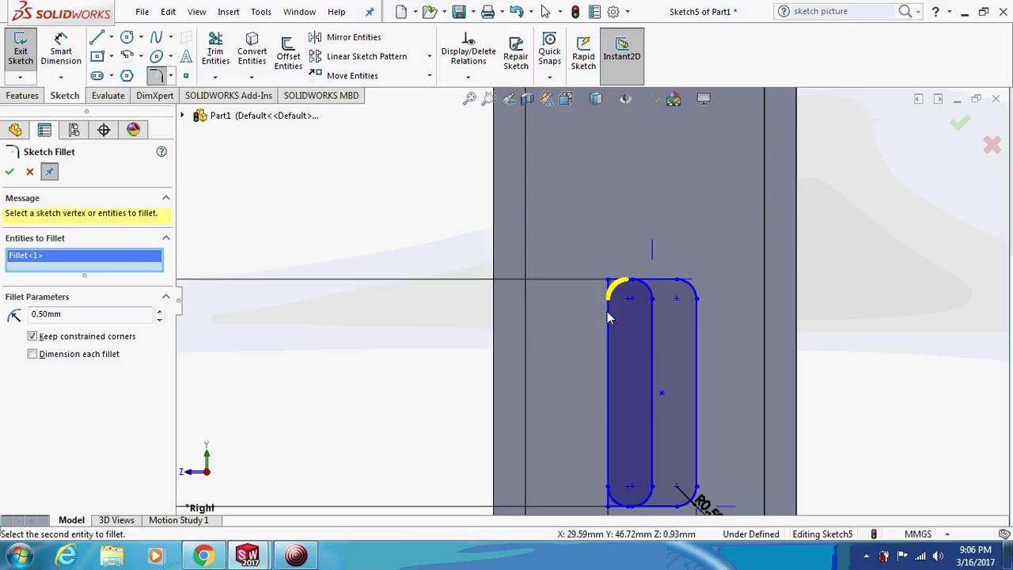
pyautogui.click(609, 505)
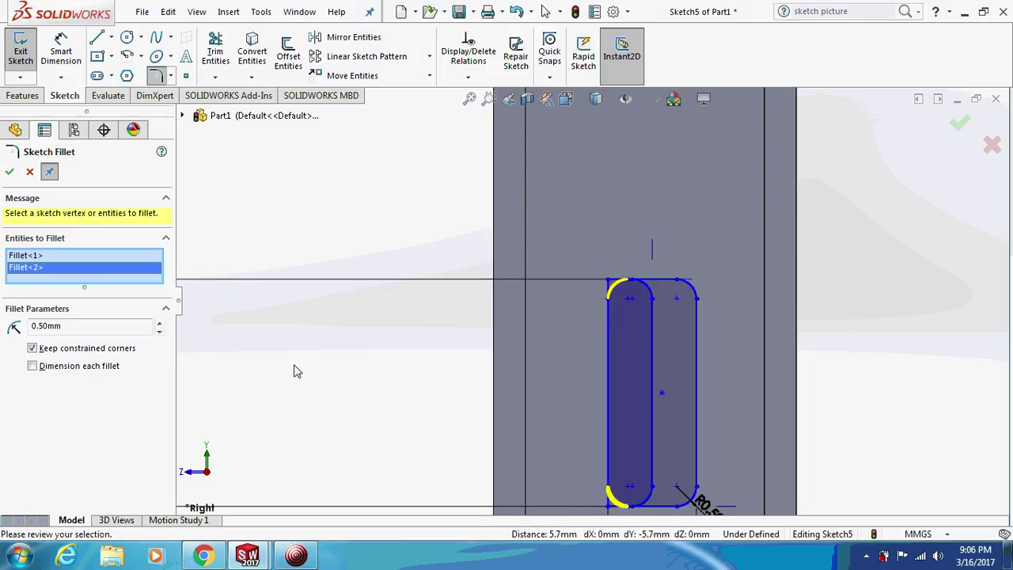
pyautogui.click(10, 171)
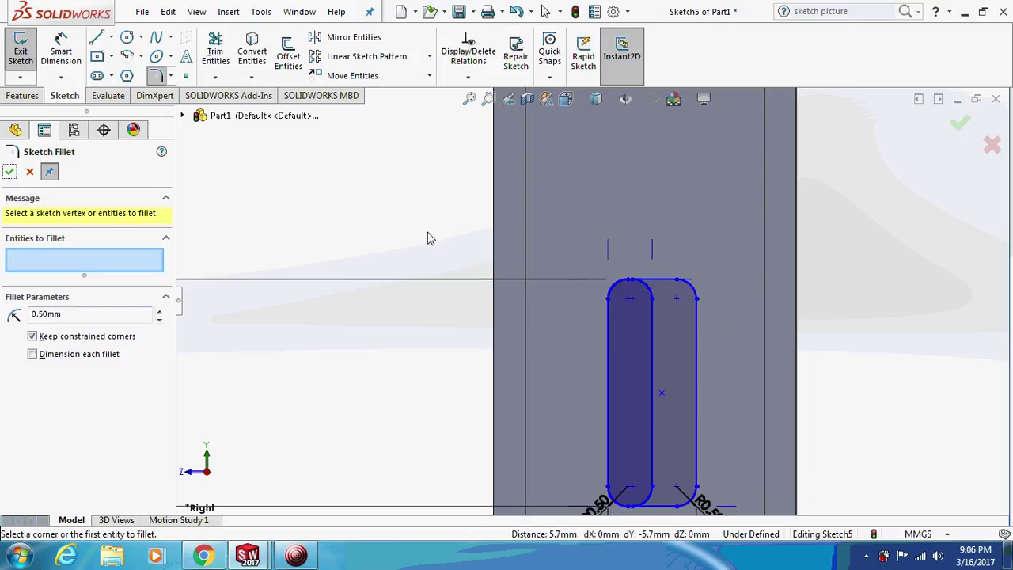
pyautogui.press('z')
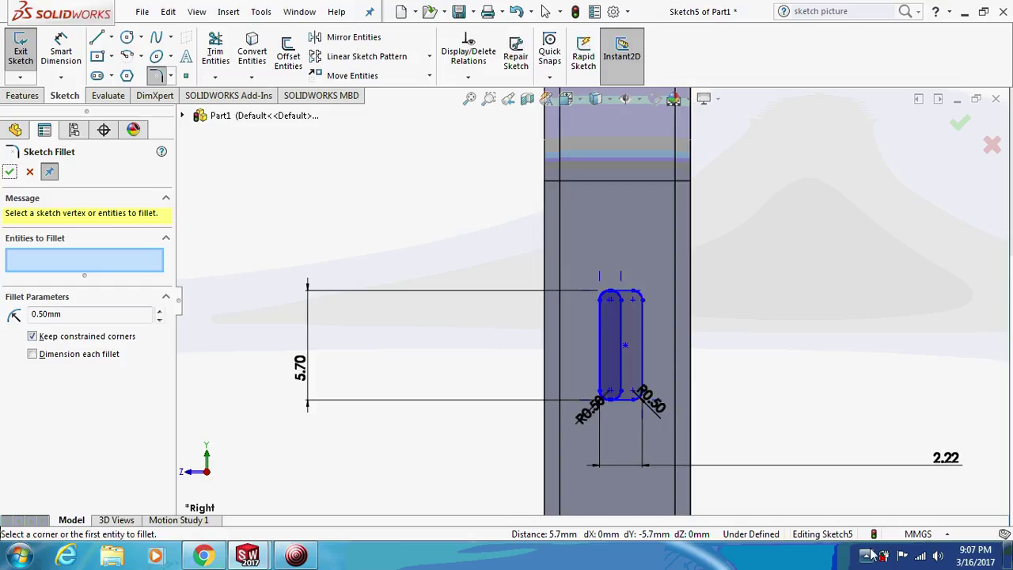
pyautogui.click(296, 555)
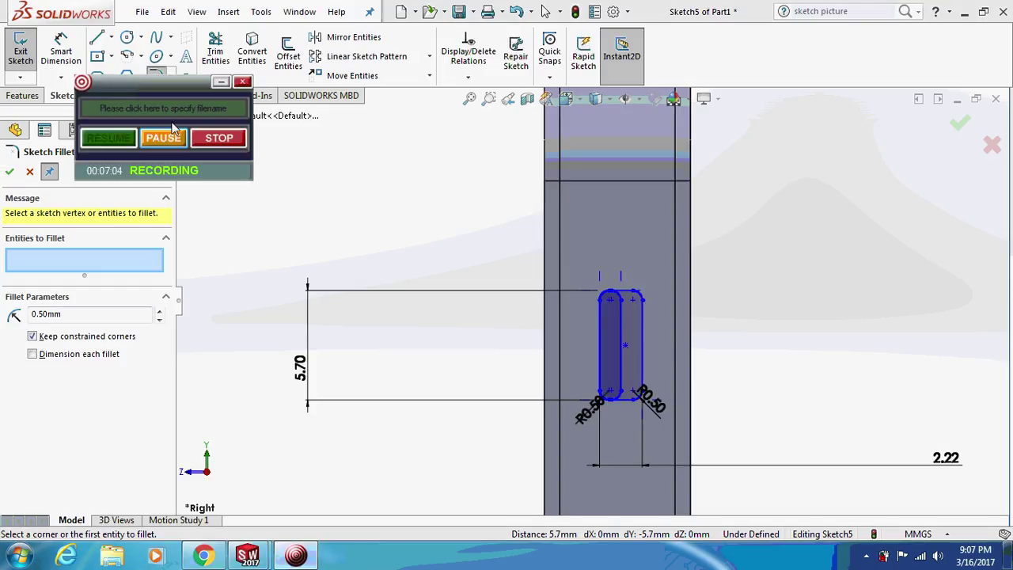
pyautogui.click(221, 82)
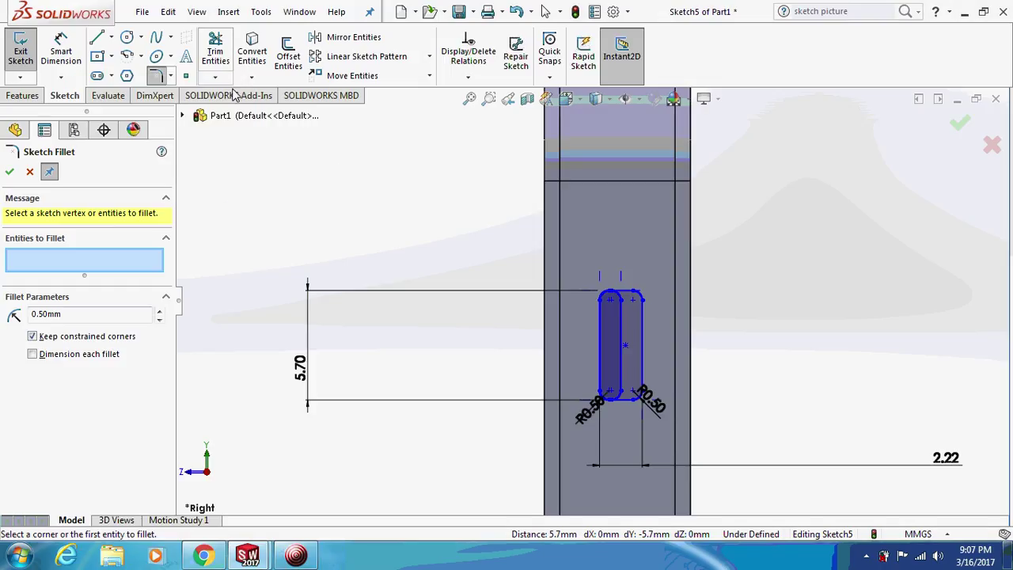
# Dimension the distance from the phone's top edge to the switch outline's upper edge as 16.86 mm
pyautogui.scroll(2, 590, 299)
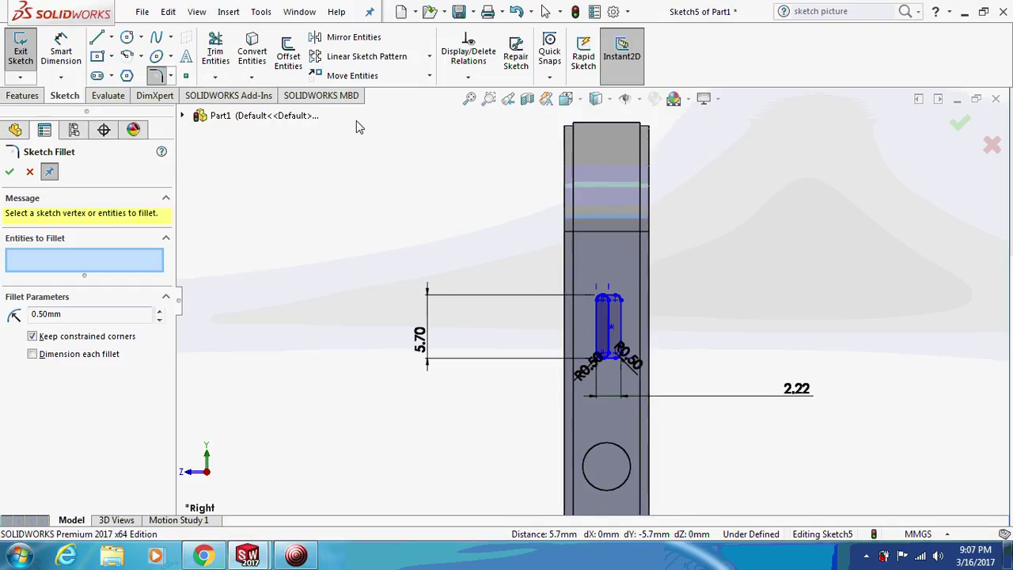
pyautogui.press('Escape')
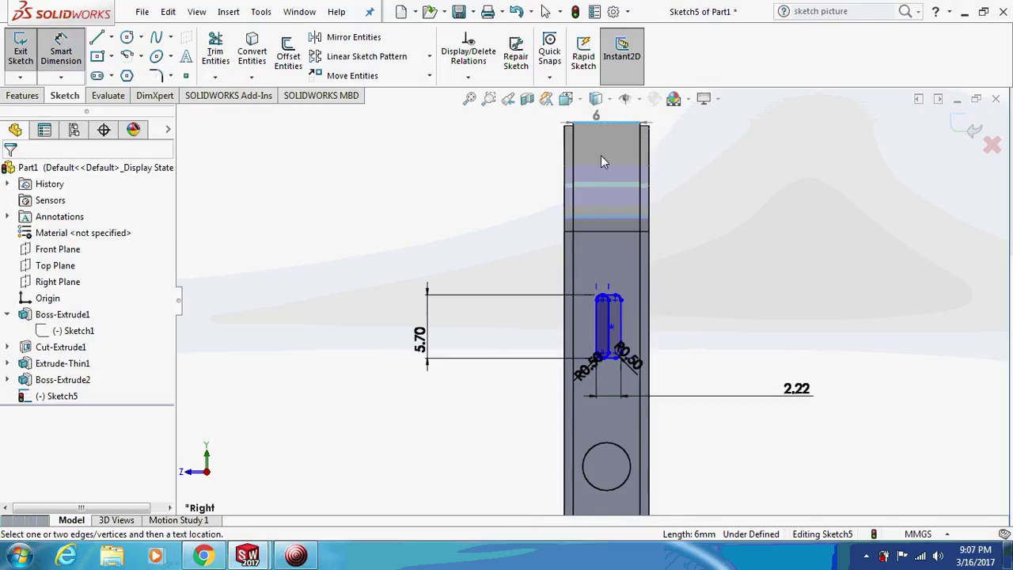
pyautogui.click(615, 299)
pyautogui.click(752, 280)
pyautogui.write('16.86')
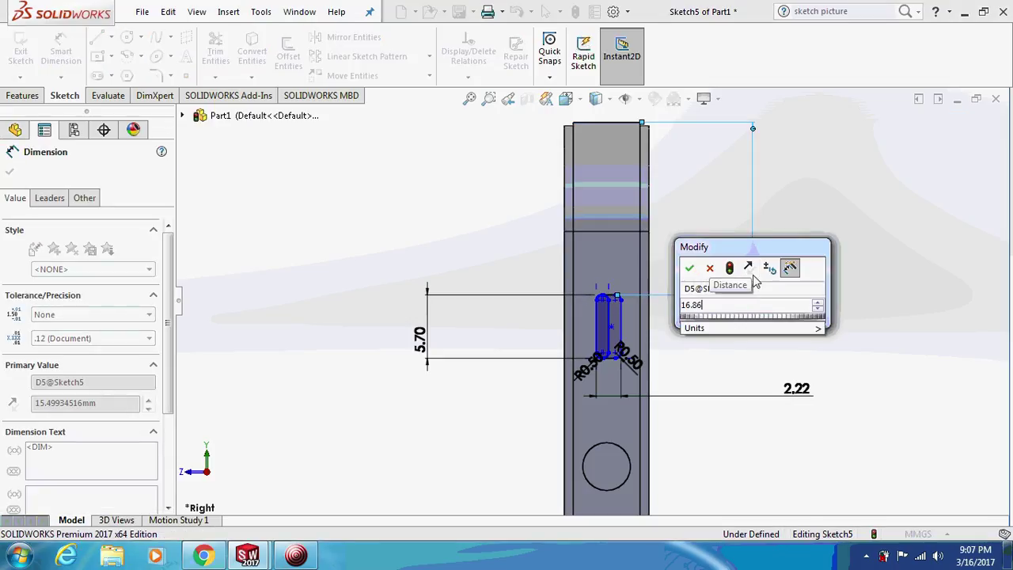
pyautogui.press('Escape')
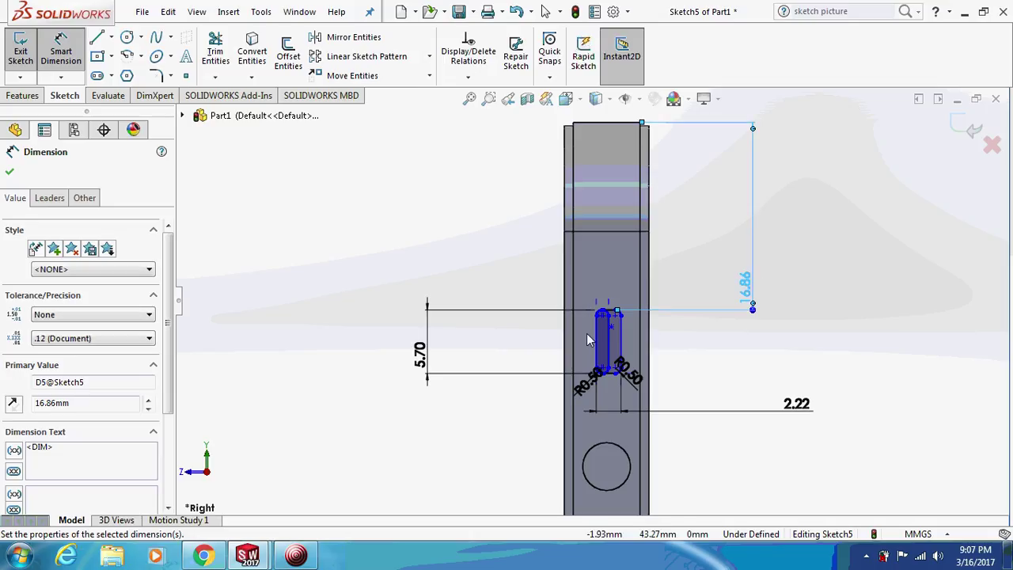
# Dimension the distance from the phone side's left edge to the switch outline's left edge as 2.45 mm
pyautogui.click(598, 339)
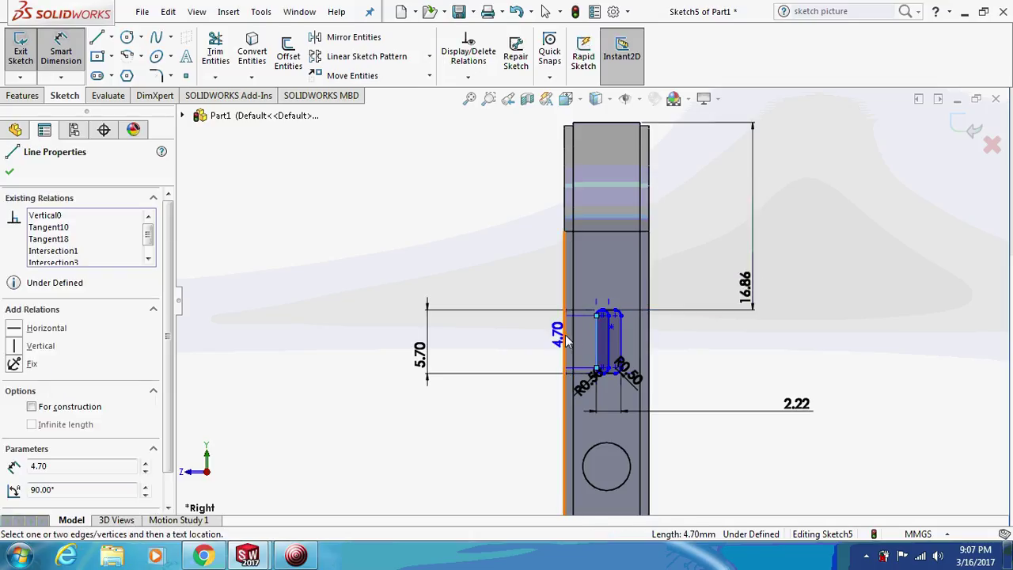
pyautogui.click(566, 340)
pyautogui.click(494, 279)
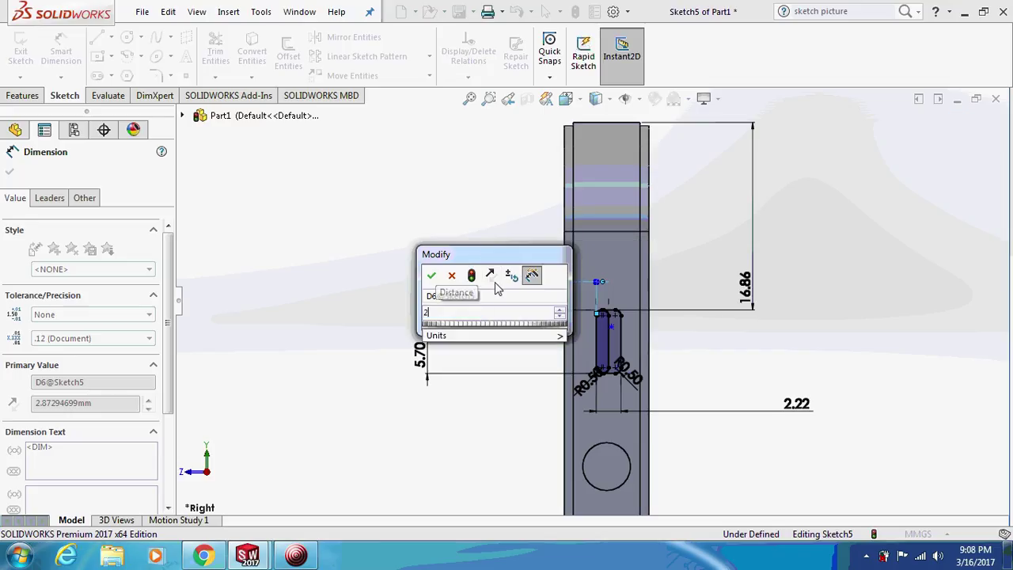
pyautogui.press('Return')
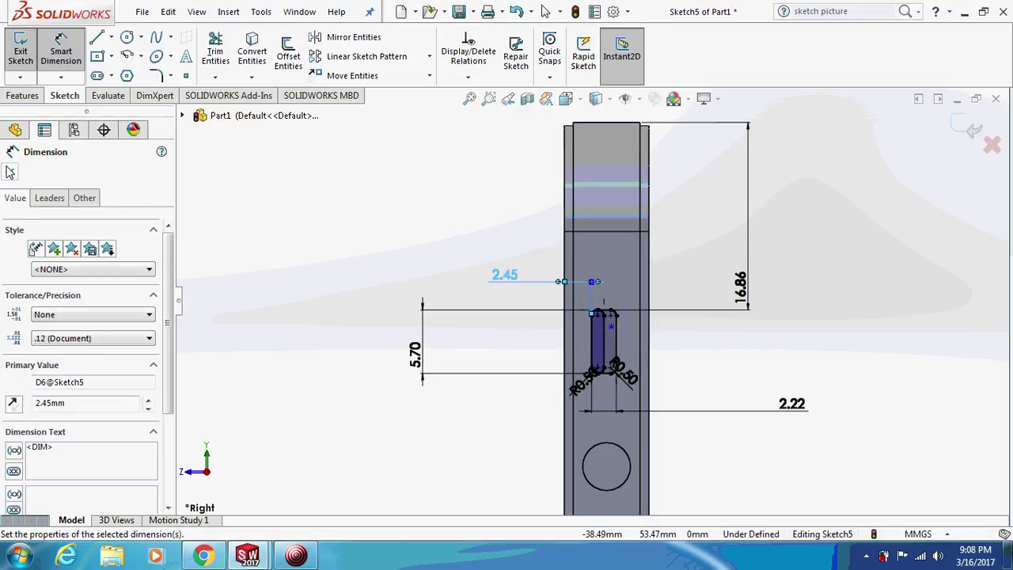
pyautogui.click(10, 172)
# Cut-extrude only the right-hand region of the switch sketch to a blind depth of 0.50 mm
pyautogui.click(23, 95)
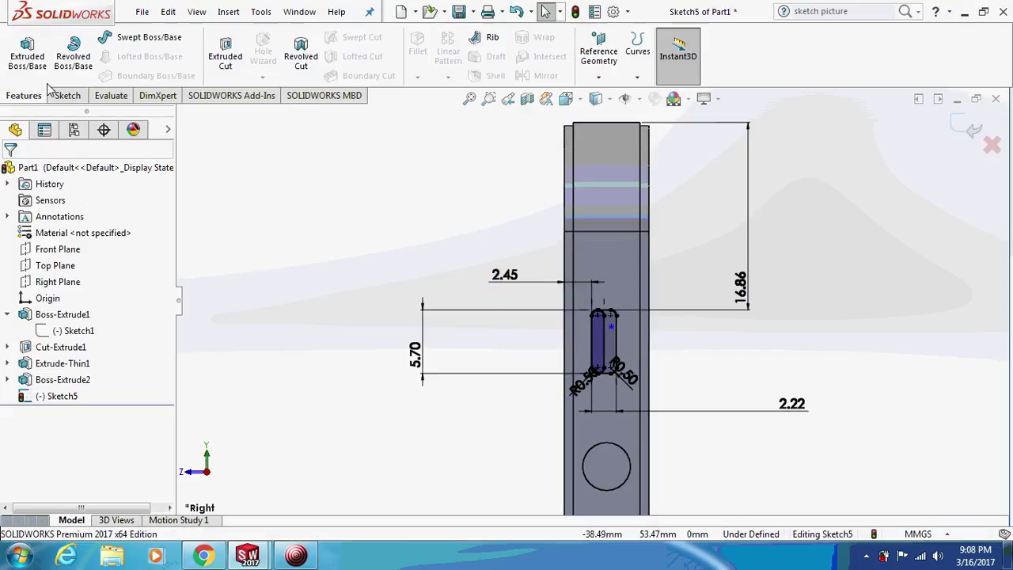
pyautogui.click(226, 56)
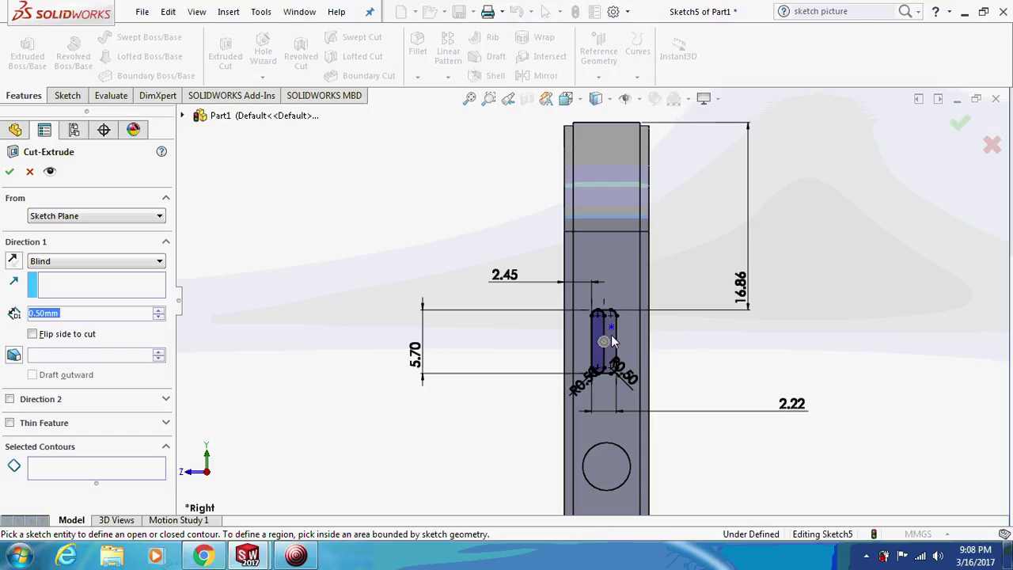
pyautogui.moveTo(694, 346); pyautogui.dragTo(690, 322, button='middle')
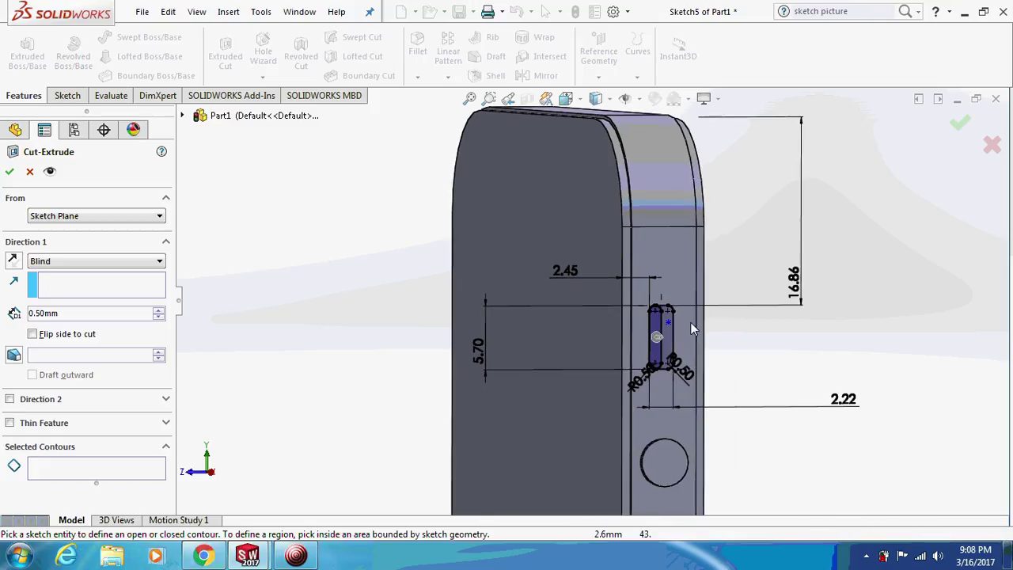
pyautogui.hotkey('ctrl', 'shift', 'z')
pyautogui.click(635, 331)
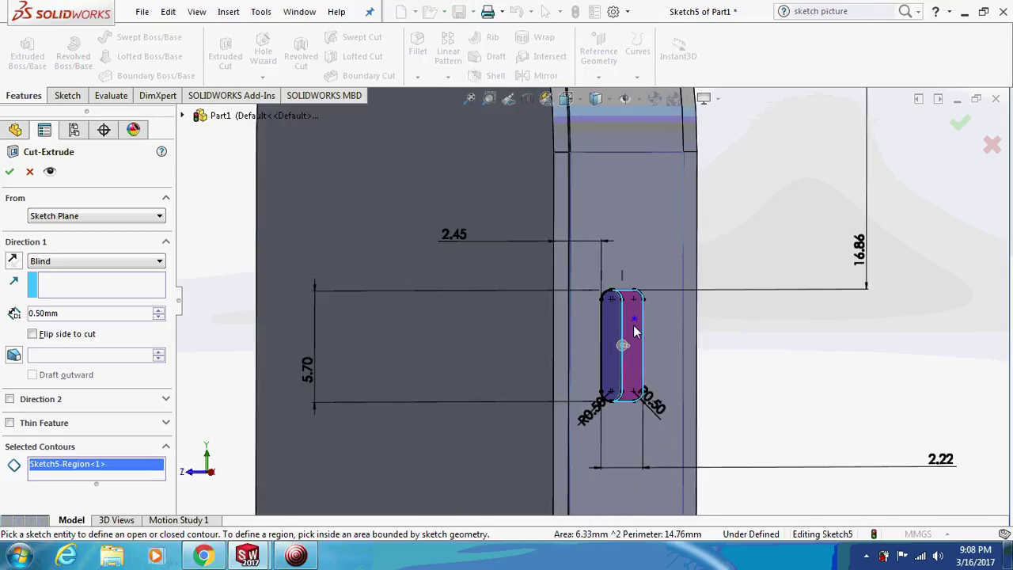
pyautogui.click(10, 171)
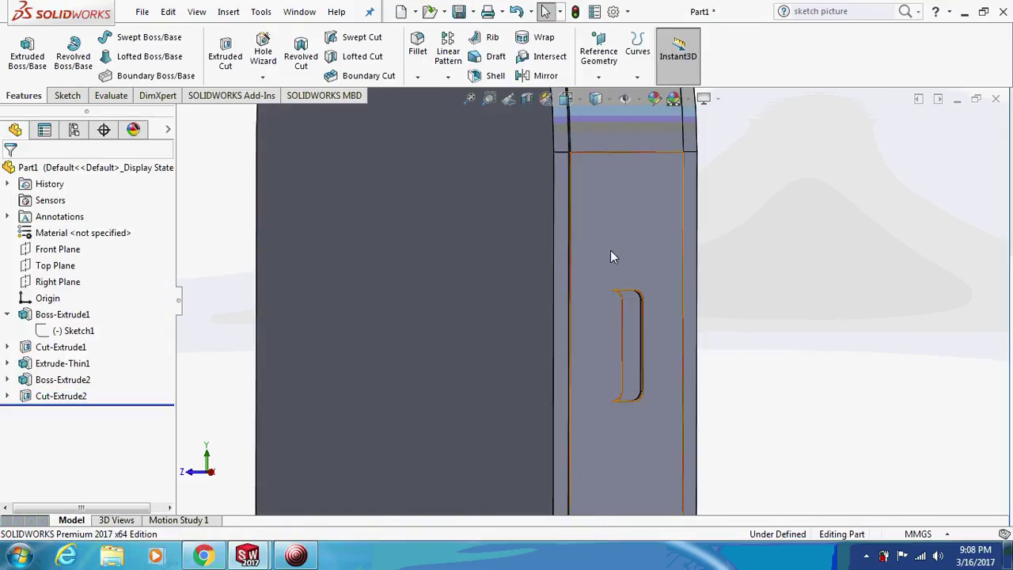
# Start a sketch on the side band's flat face and convert the entities of the switch cut's sketch into it
pyautogui.rightClick(611, 250)
pyautogui.click(625, 196)
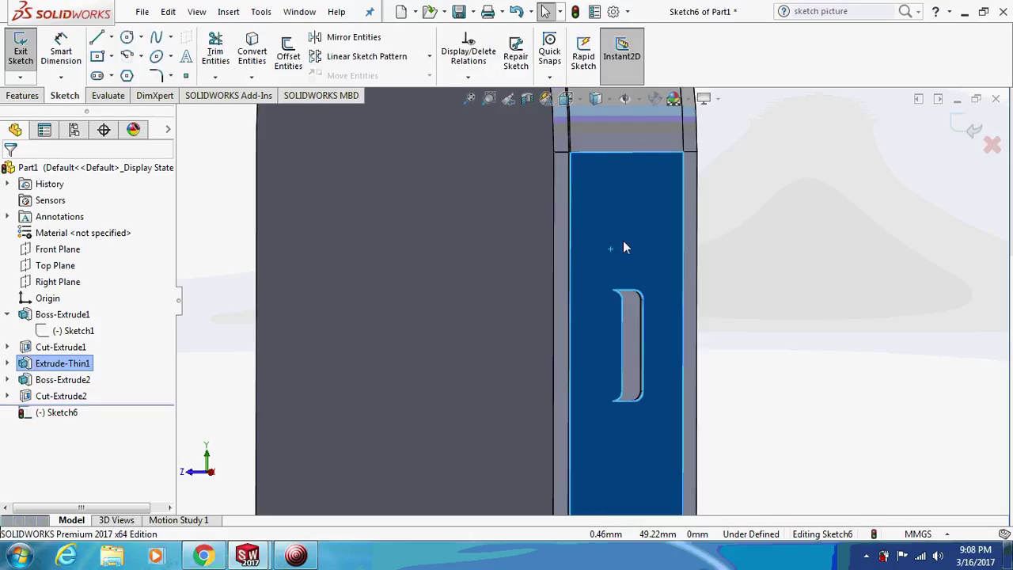
pyautogui.hotkey('ctrl', 'shift', 'z')
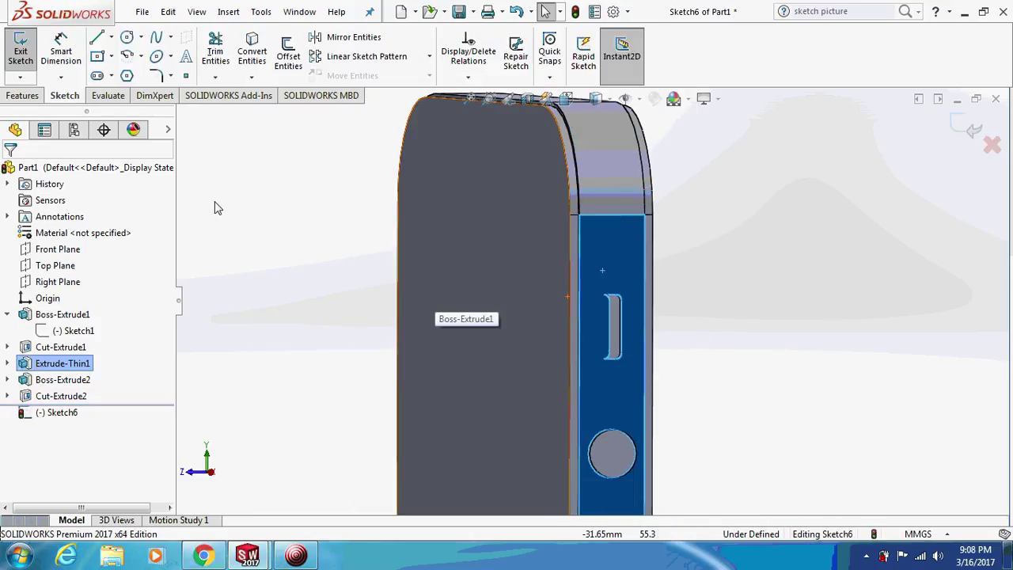
pyautogui.click(8, 397)
pyautogui.click(67, 416)
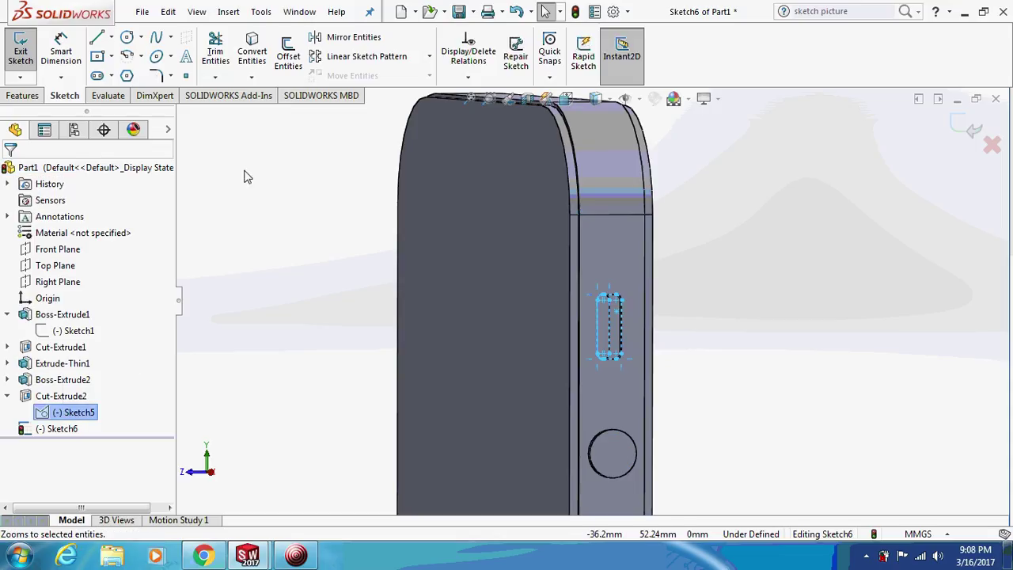
pyautogui.click(259, 70)
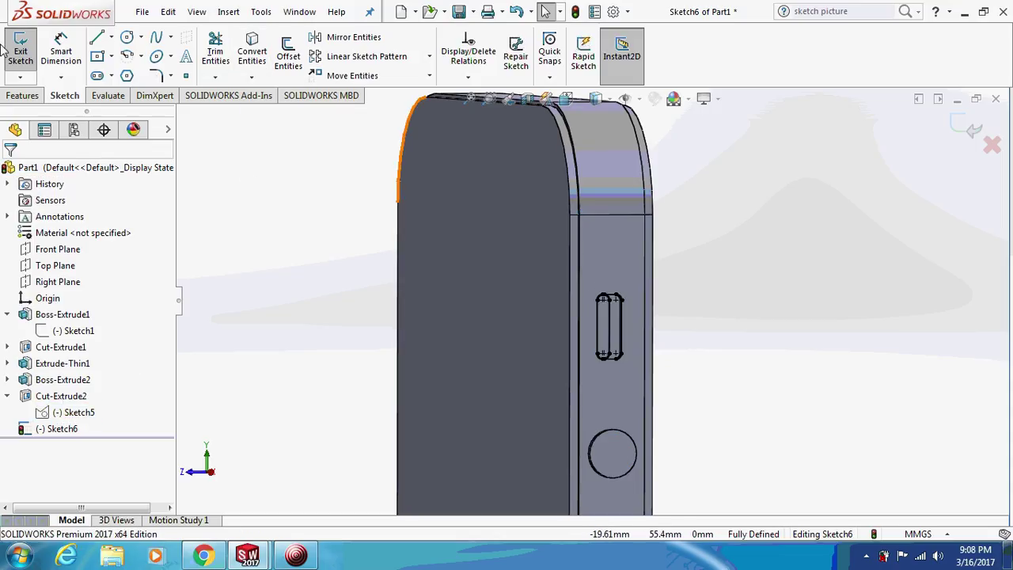
# Boss-extrude only the left-hand region of the converted switch sketch to a blind depth of 0.63 mm, merged with the body
pyautogui.click(22, 95)
pyautogui.click(26, 54)
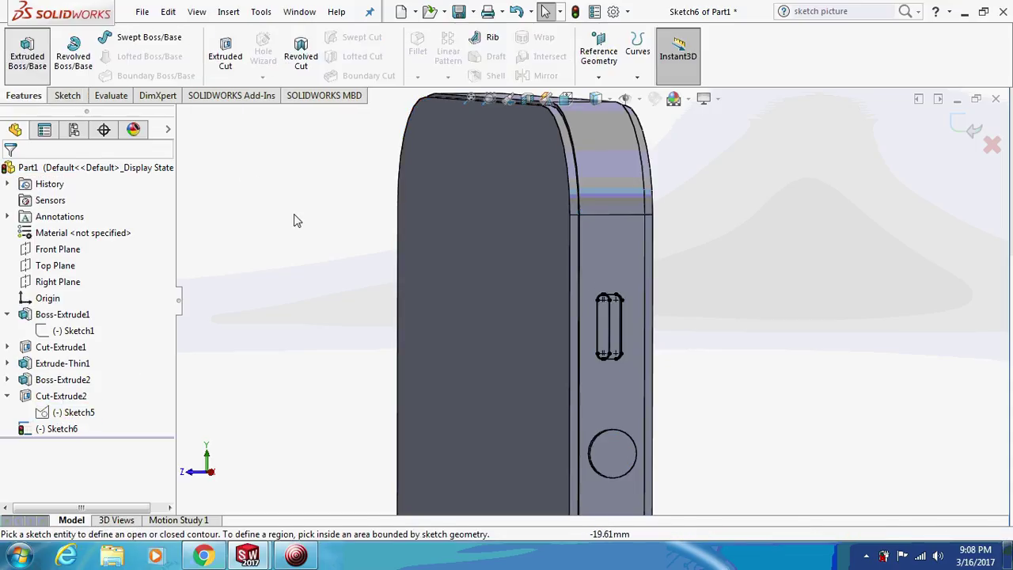
pyautogui.click(604, 319)
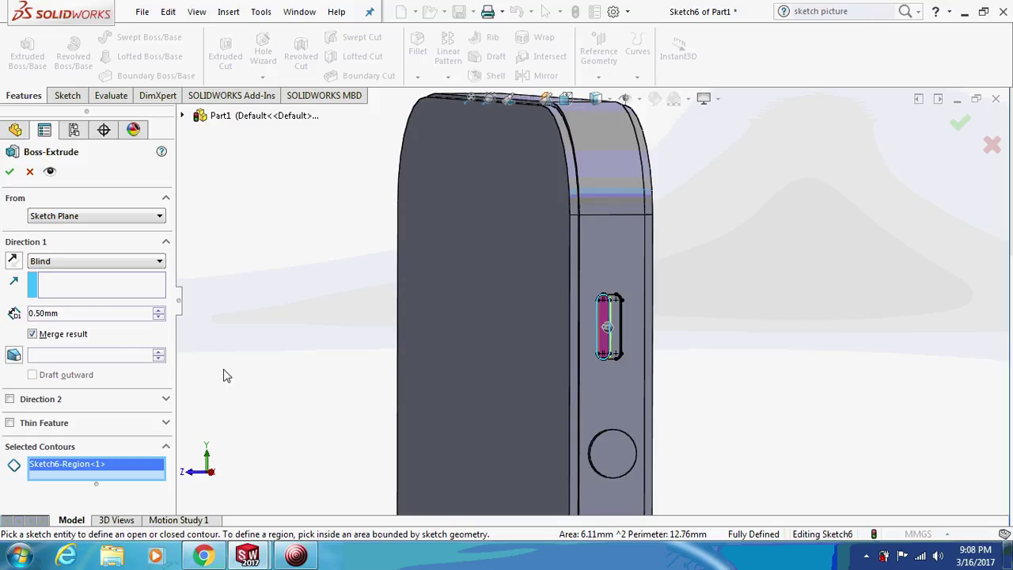
pyautogui.moveTo(76, 317); pyautogui.dragTo(2, 312)
pyautogui.write('0.63')
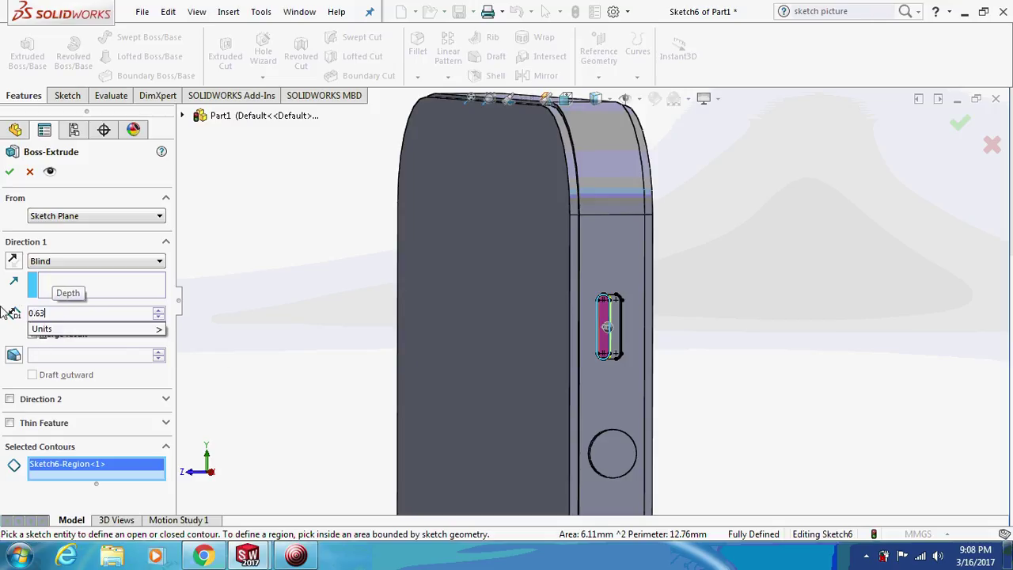
pyautogui.press('Return')
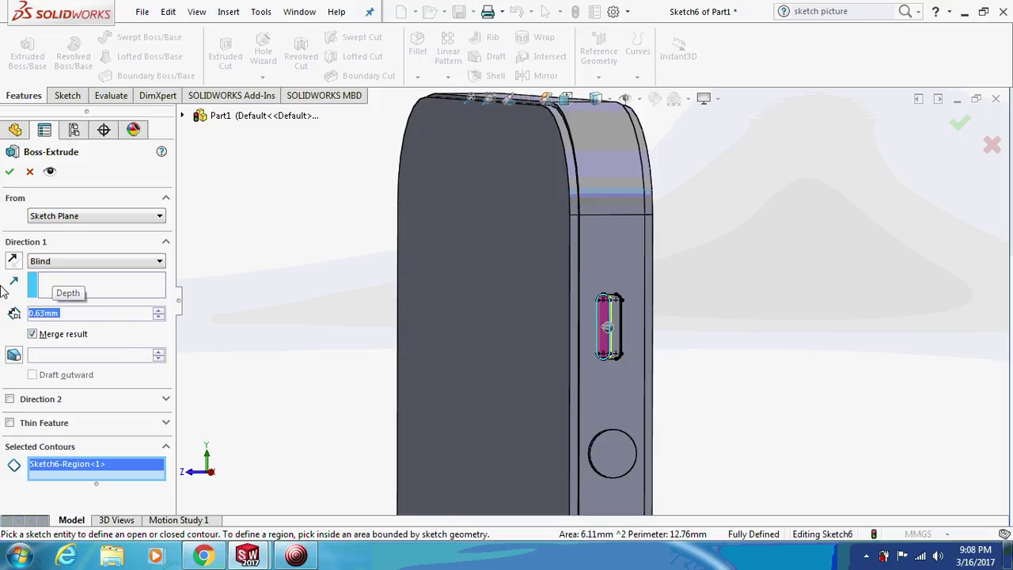
pyautogui.click(10, 171)
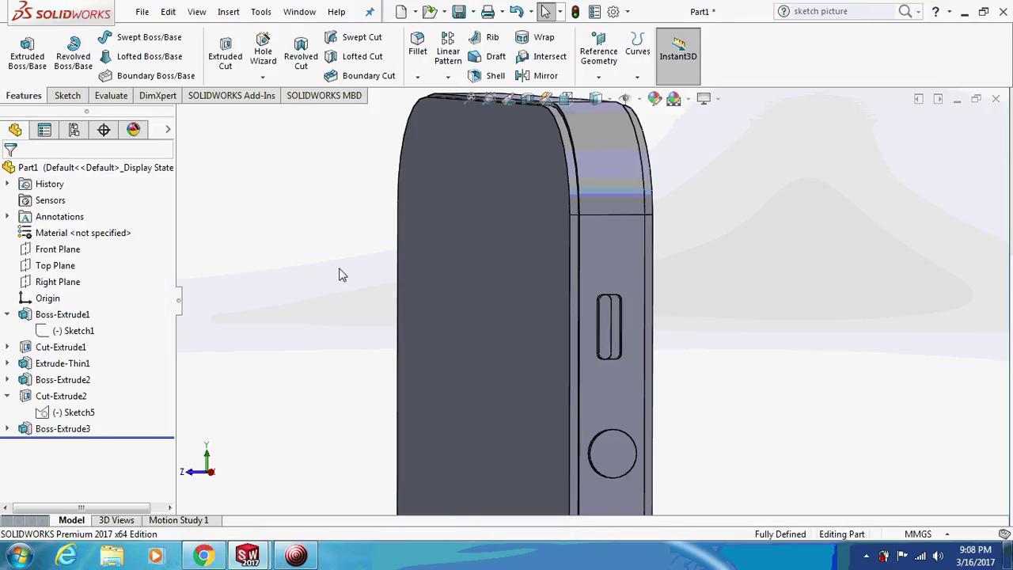
# Start a sketch on the flat top face of the phone's side band and view it from the top
pyautogui.moveTo(352, 280); pyautogui.dragTo(635, 380, button='middle')
pyautogui.click(706, 352)
pyautogui.moveTo(706, 352); pyautogui.dragTo(666, 409, button='middle')
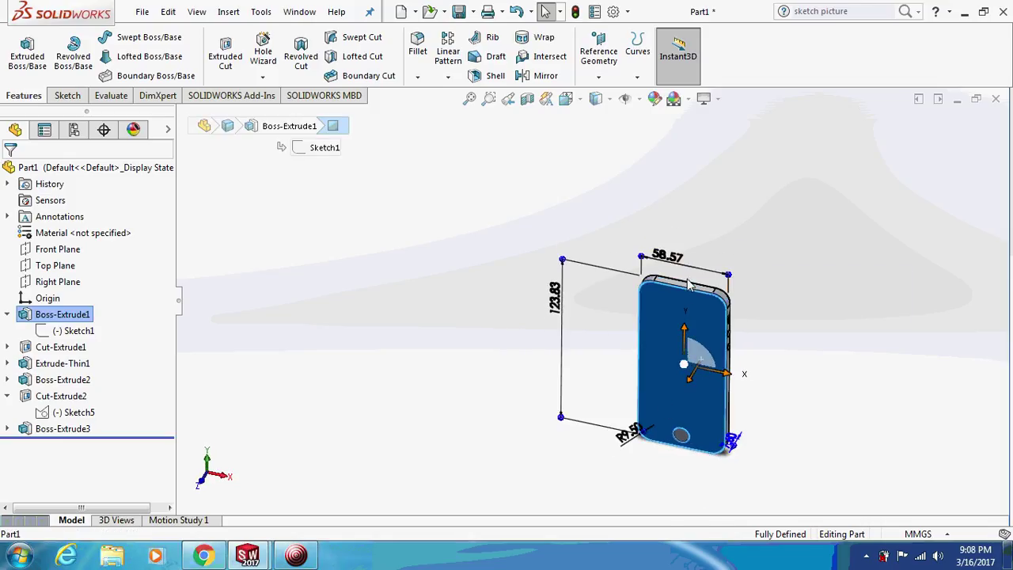
pyautogui.scroll(-5, 689, 285)
pyautogui.click(686, 305)
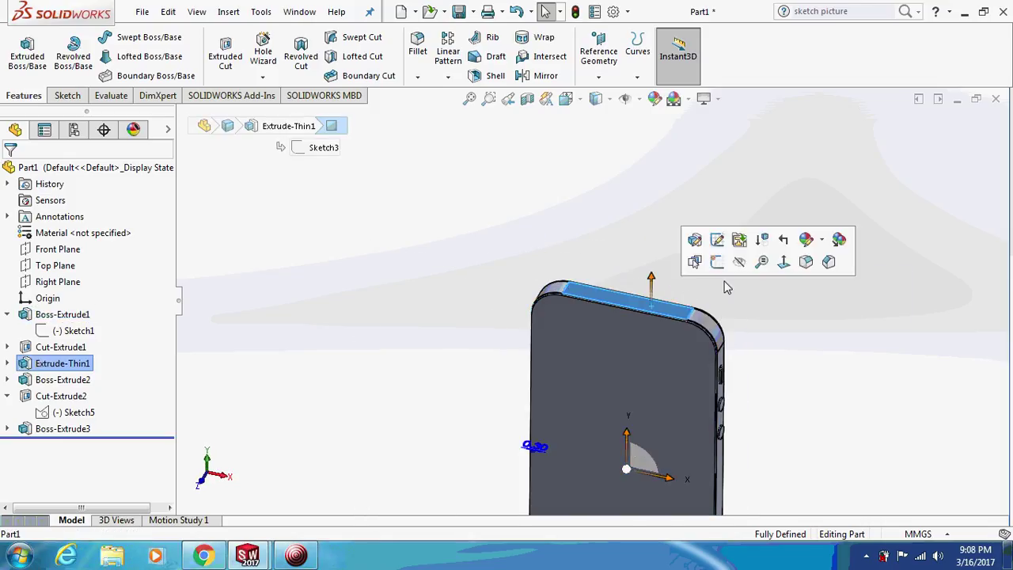
pyautogui.click(718, 262)
pyautogui.click(578, 105)
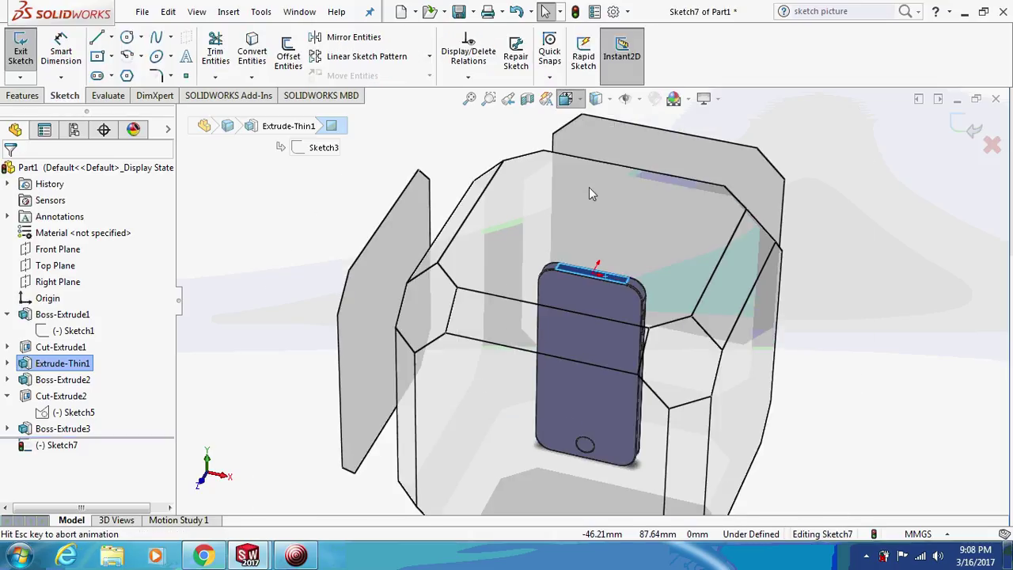
# Sketch a horizontal straight slot about 7.7 mm long and 2.2 mm wide on the top face, right of the origin
pyautogui.click(110, 76)
pyautogui.click(126, 111)
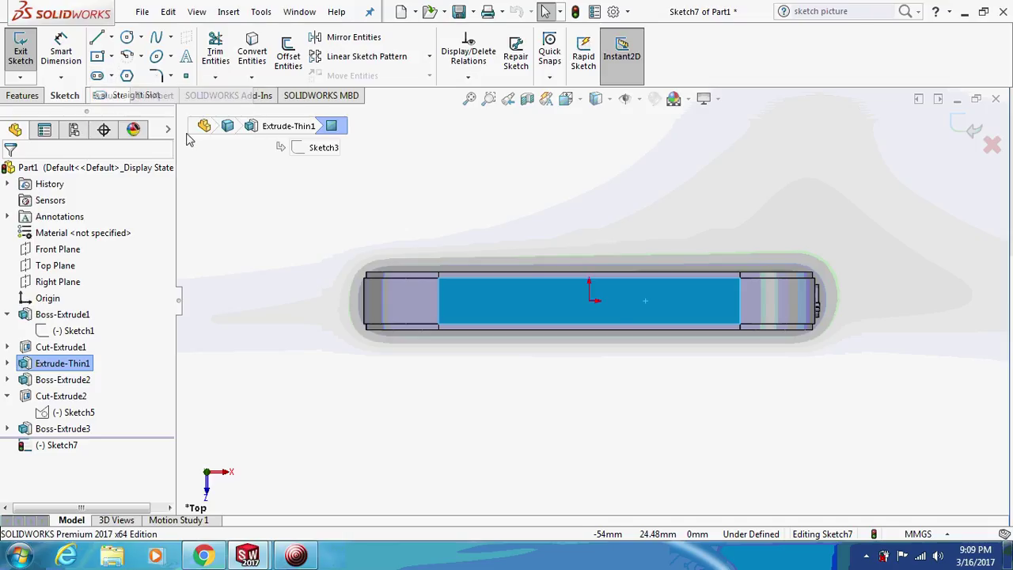
pyautogui.click(662, 300)
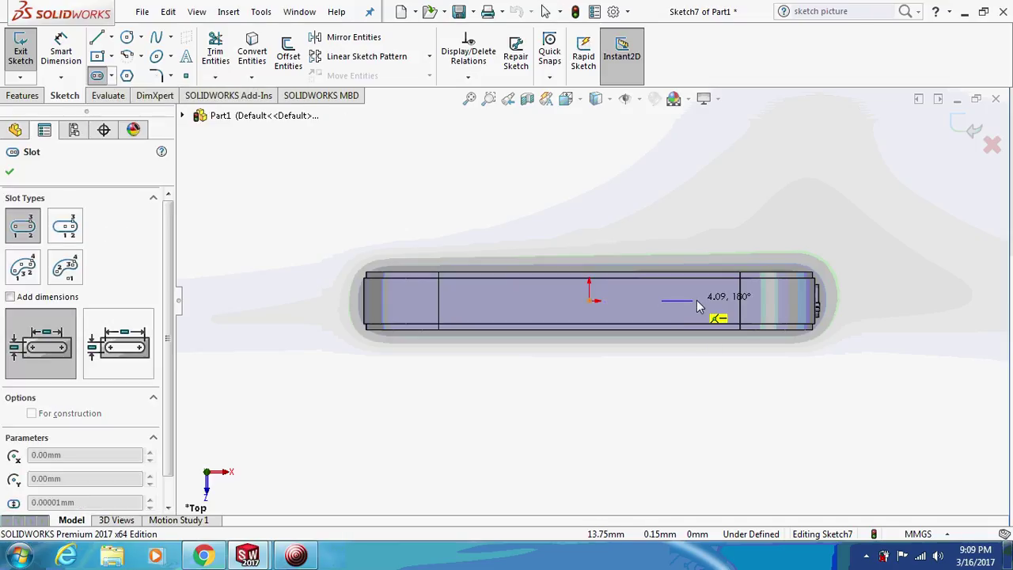
pyautogui.click(703, 300)
pyautogui.click(708, 299)
pyautogui.click(708, 299)
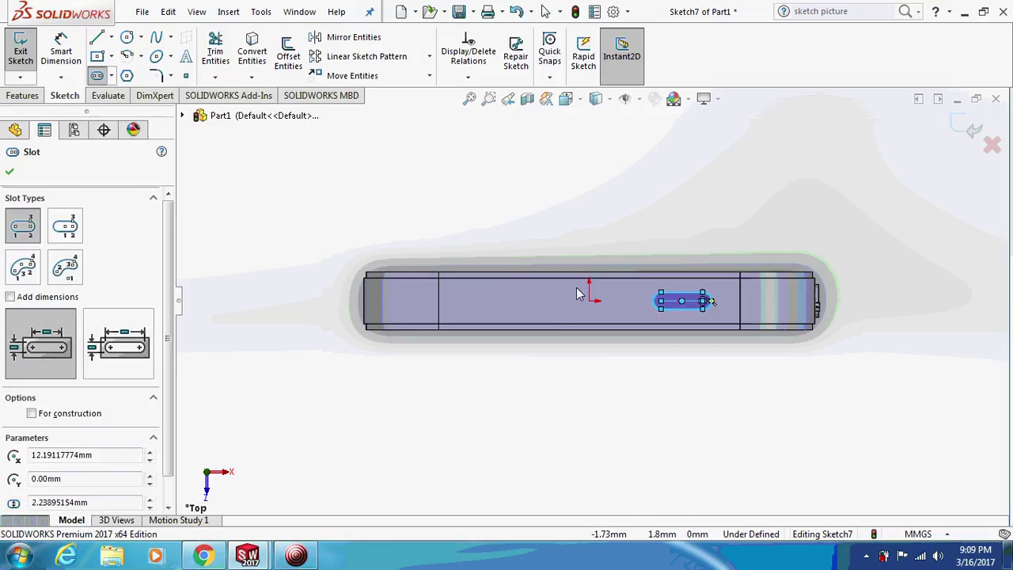
pyautogui.press('Escape')
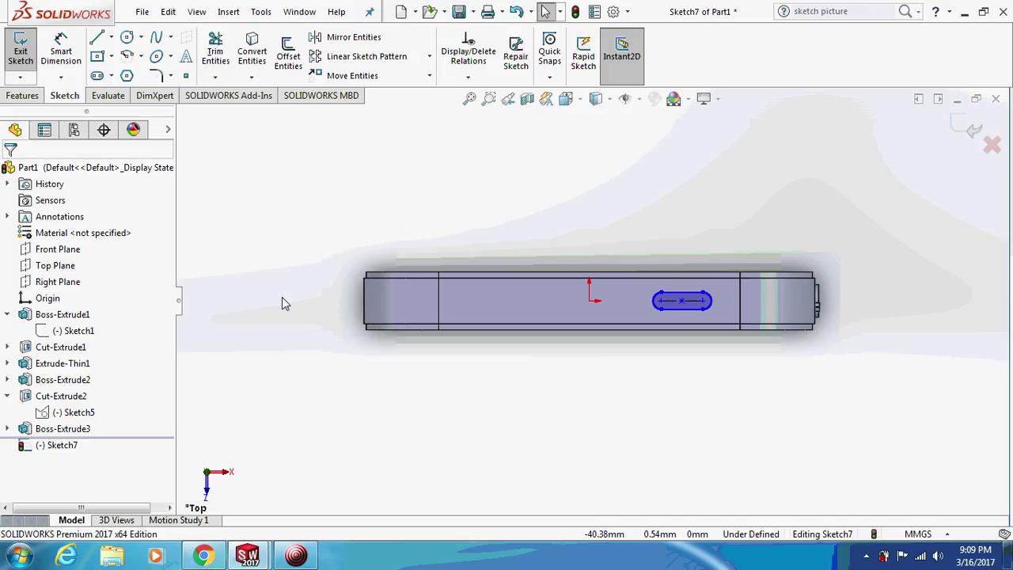
# Dimension the slot's overall length between its two rounded ends as 9.5 mm
pyautogui.click(61, 52)
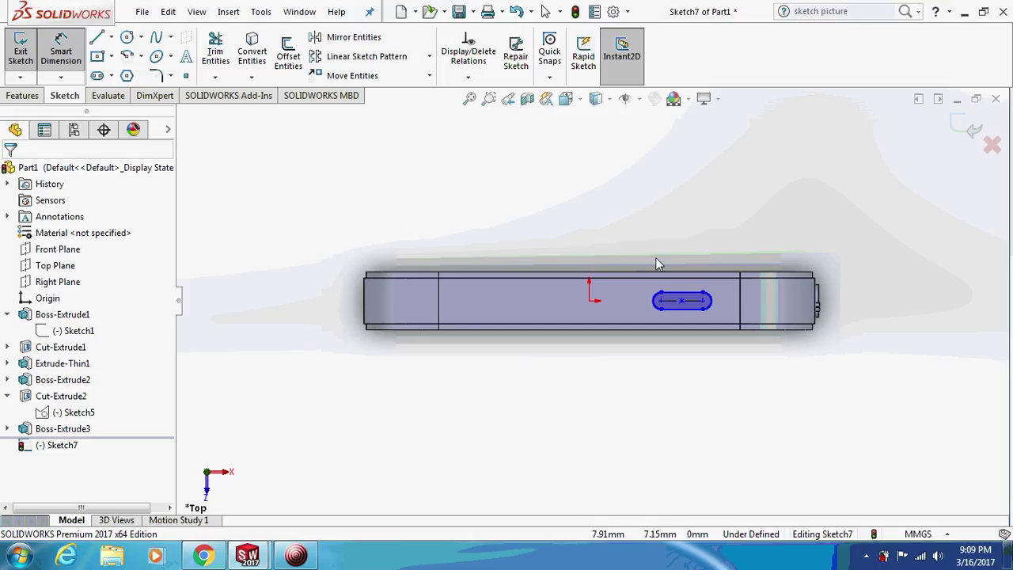
pyautogui.click(653, 308)
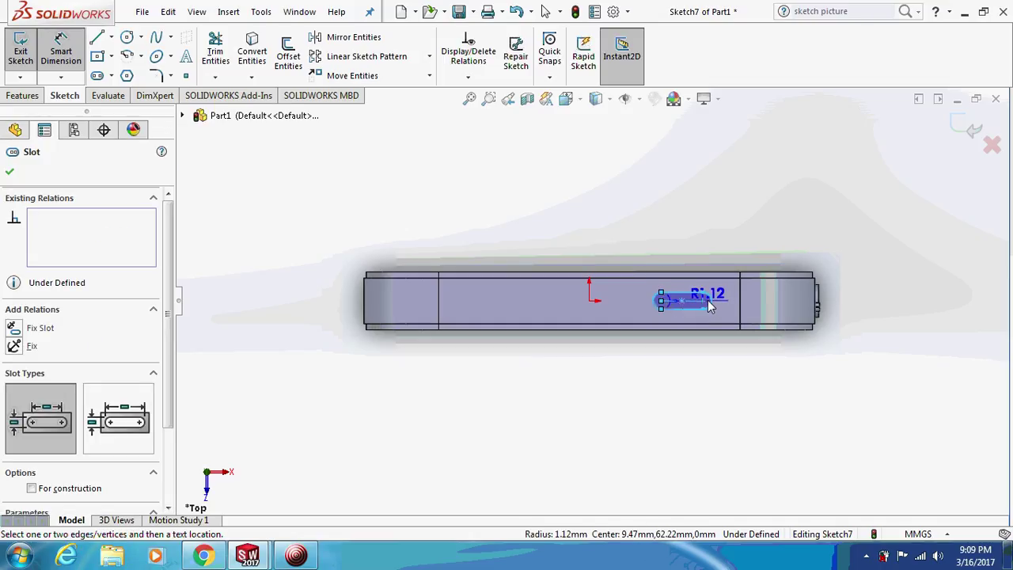
pyautogui.click(712, 304)
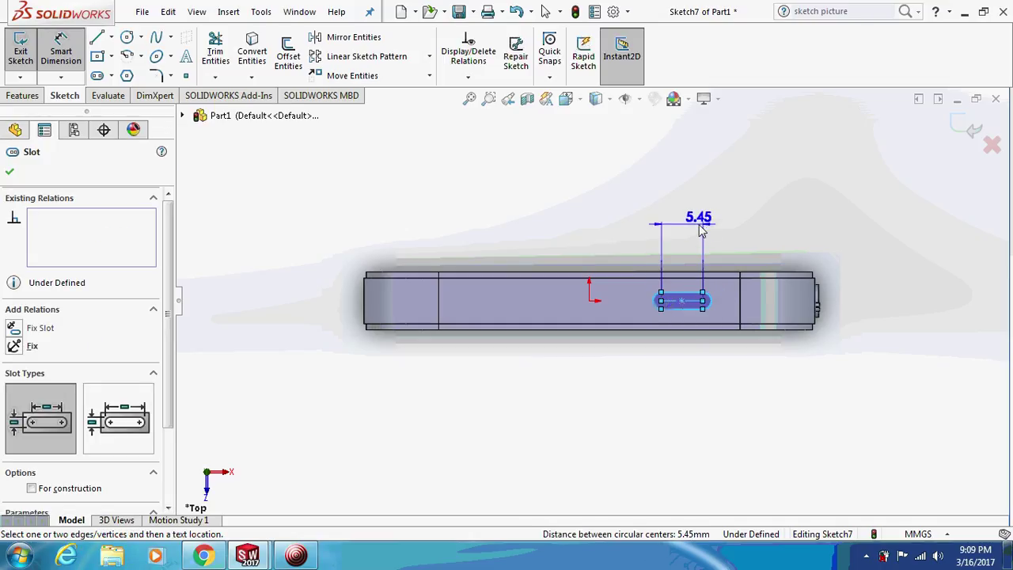
pyautogui.press('Escape')
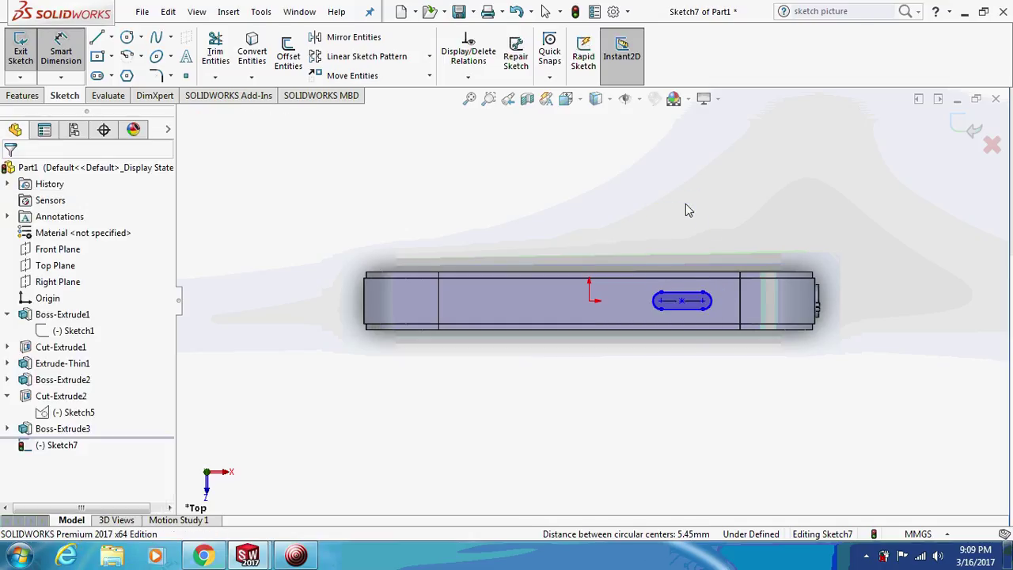
pyautogui.click(654, 306)
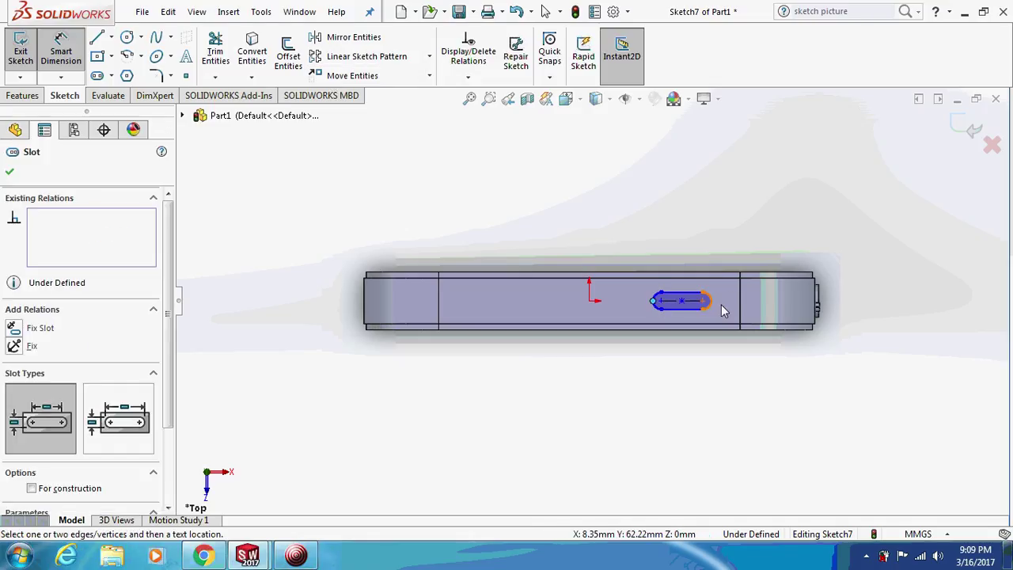
pyautogui.click(712, 305)
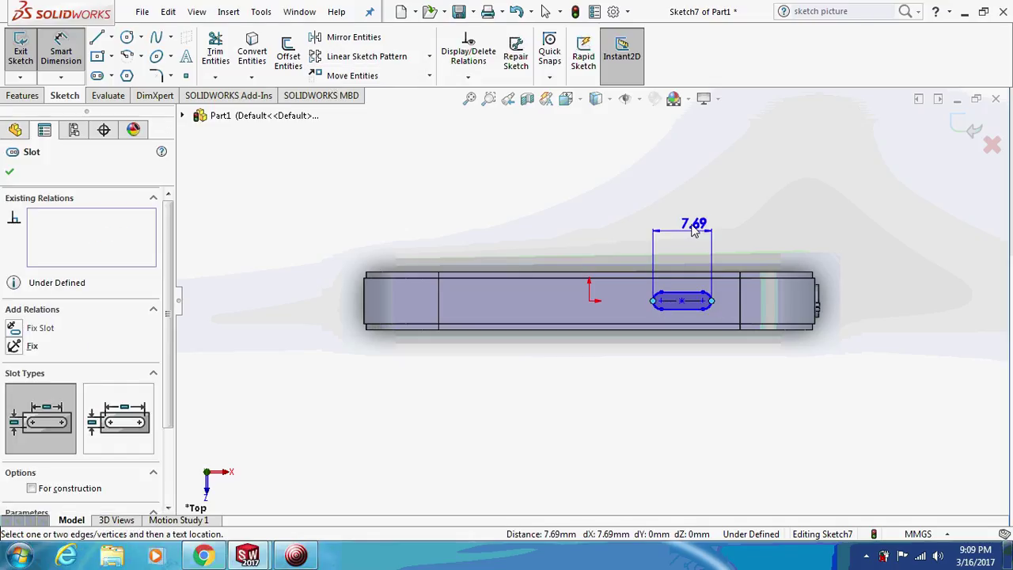
pyautogui.click(690, 225)
pyautogui.write('9.5')
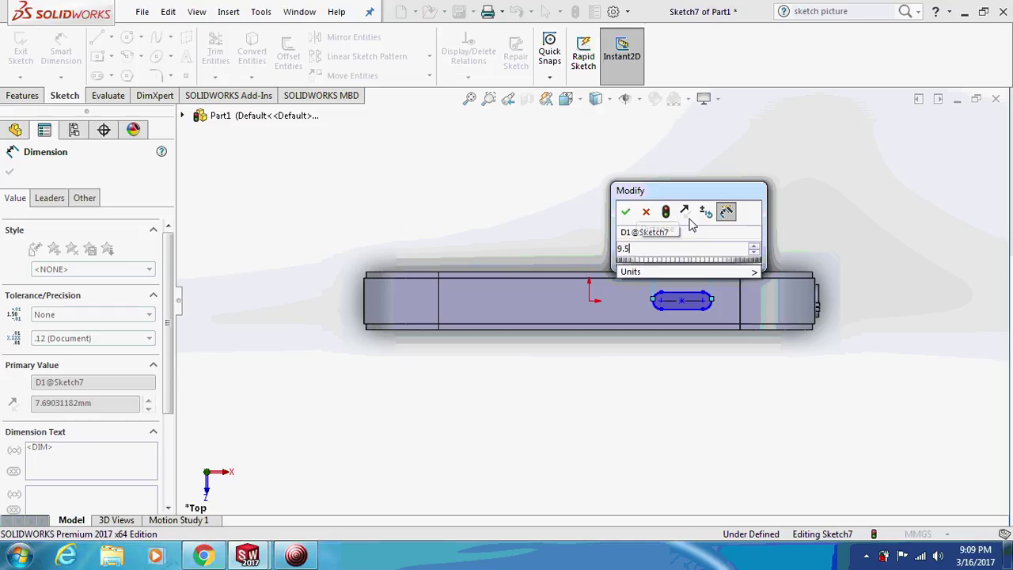
pyautogui.press('Return')
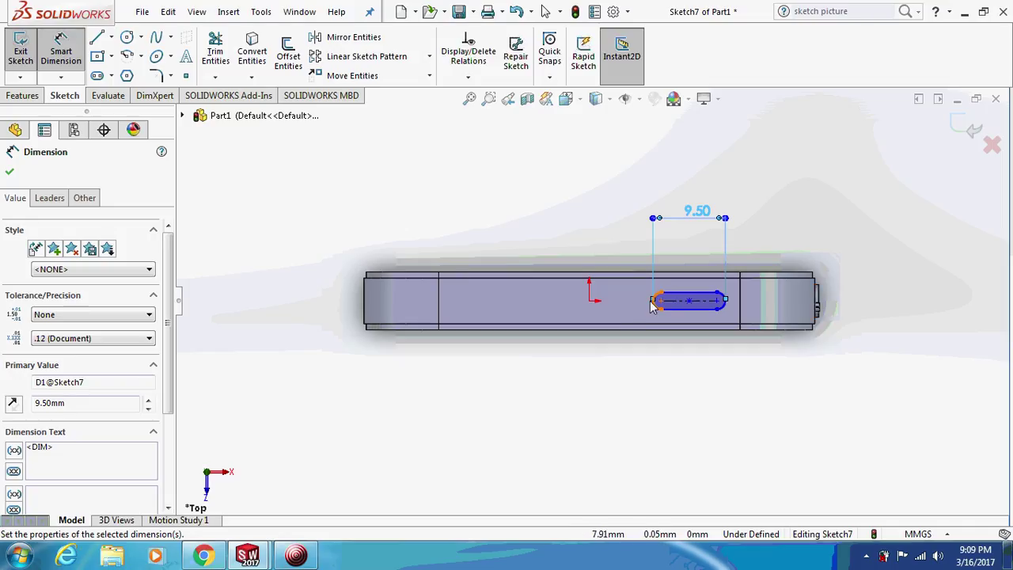
pyautogui.click(361, 300)
pyautogui.press('Escape')
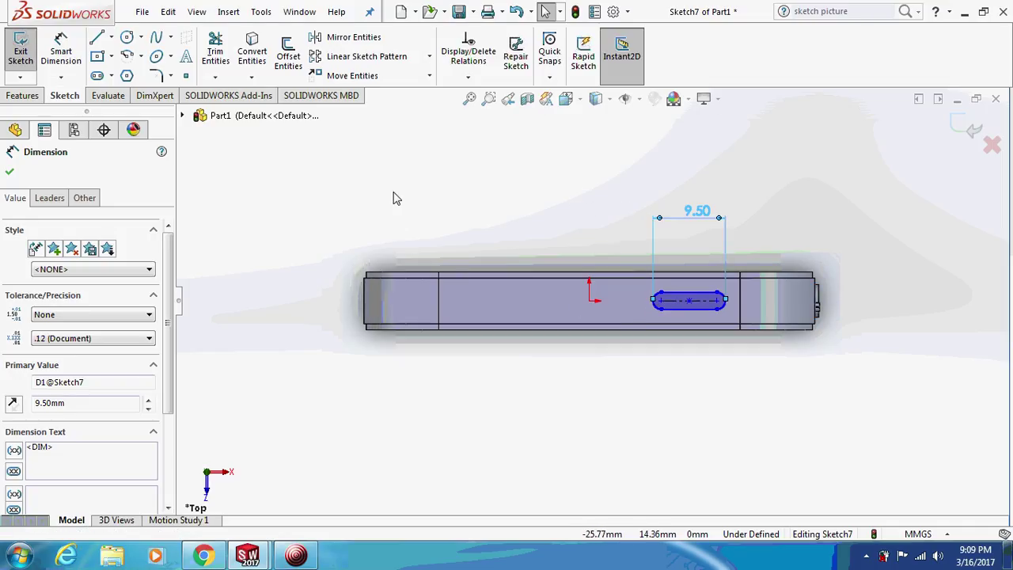
pyautogui.click(654, 301)
pyautogui.moveTo(364, 307)
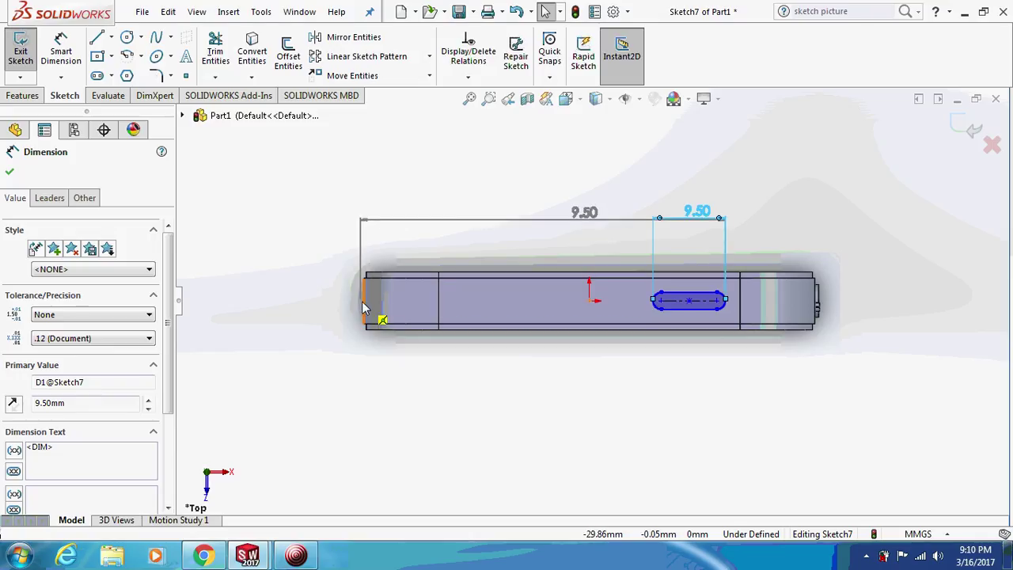
pyautogui.click(363, 308)
pyautogui.rightClick(328, 204)
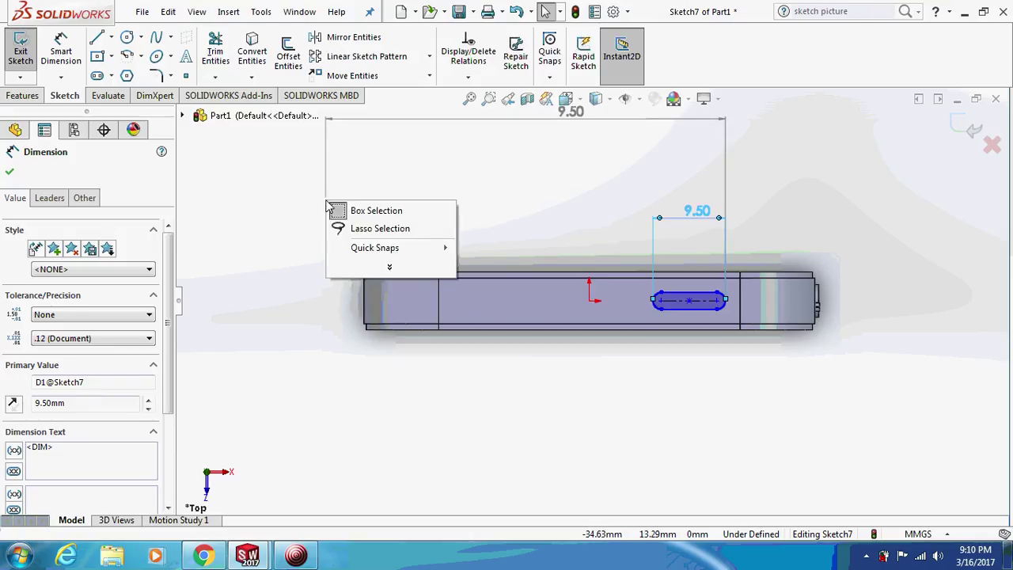
pyautogui.press('Escape')
pyautogui.press('Escape')
# Dimension the distance from the phone's left edge to the slot's left end as 9.80 mm
pyautogui.press('Return')
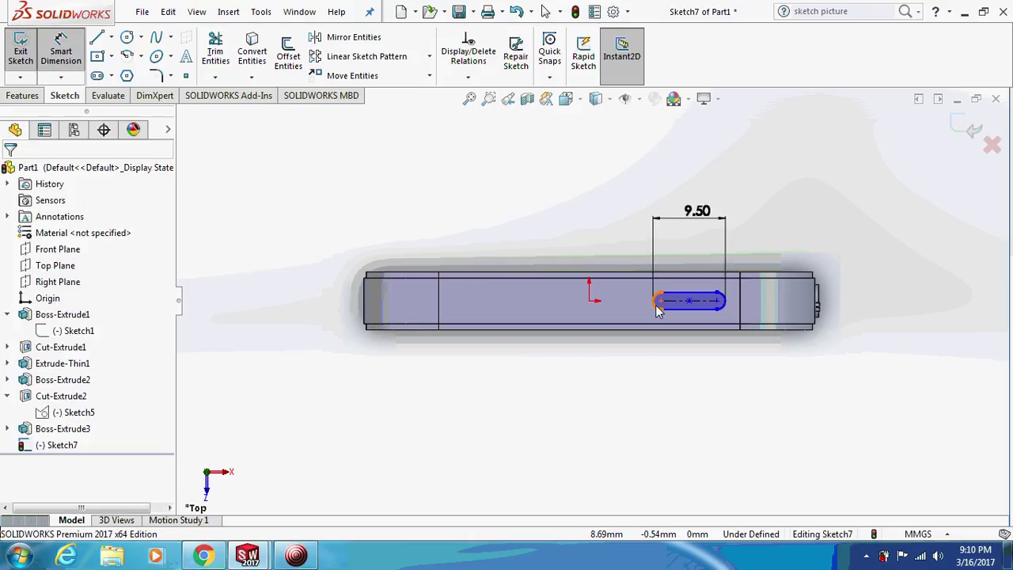
pyautogui.click(652, 301)
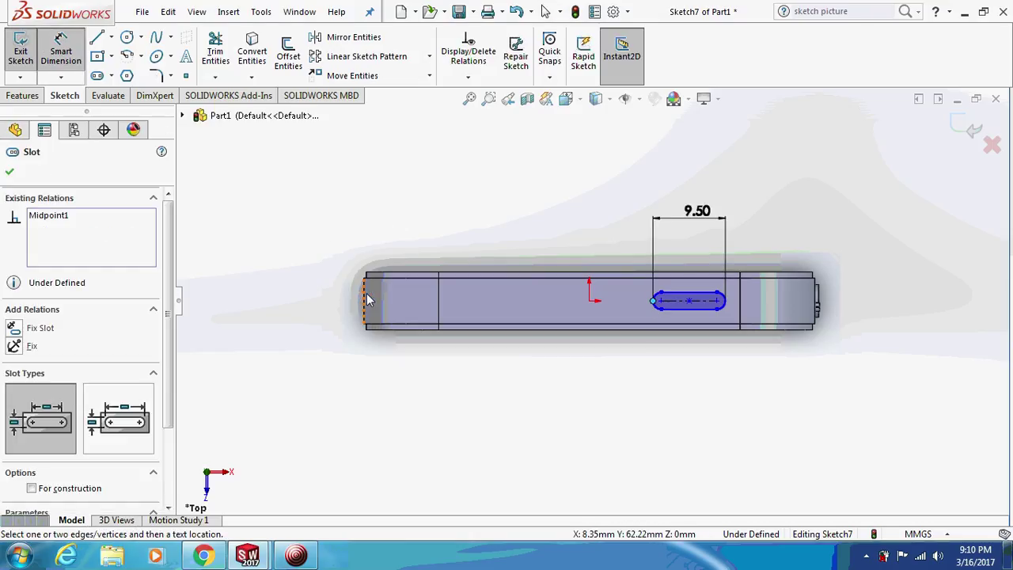
pyautogui.click(364, 298)
pyautogui.click(352, 202)
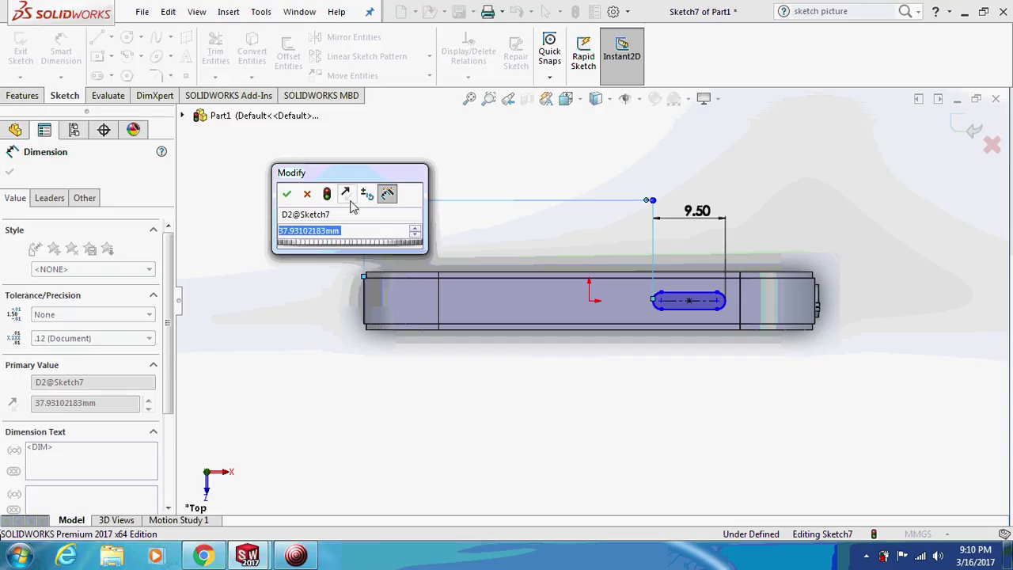
pyautogui.write('9.')
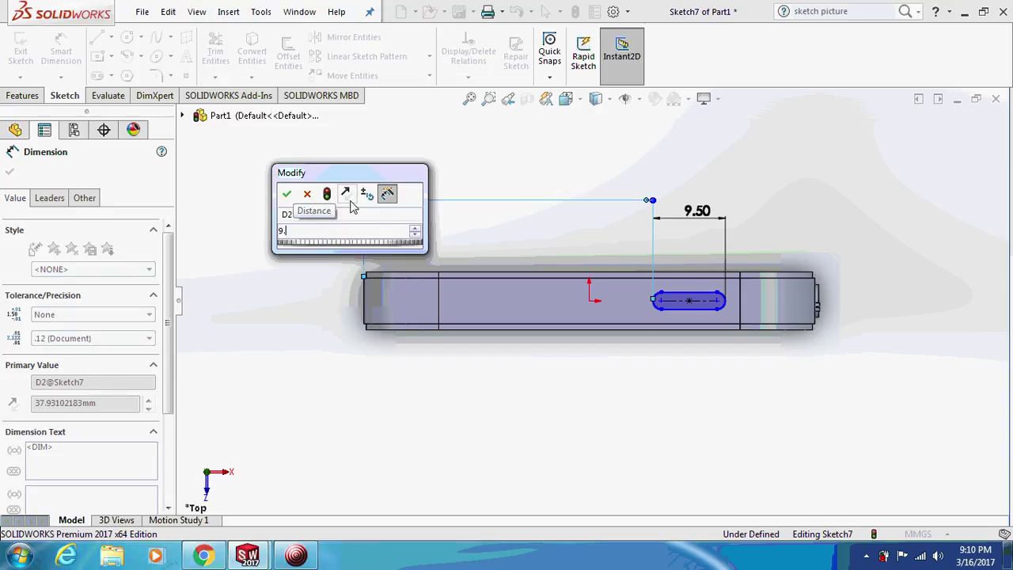
pyautogui.write('80')
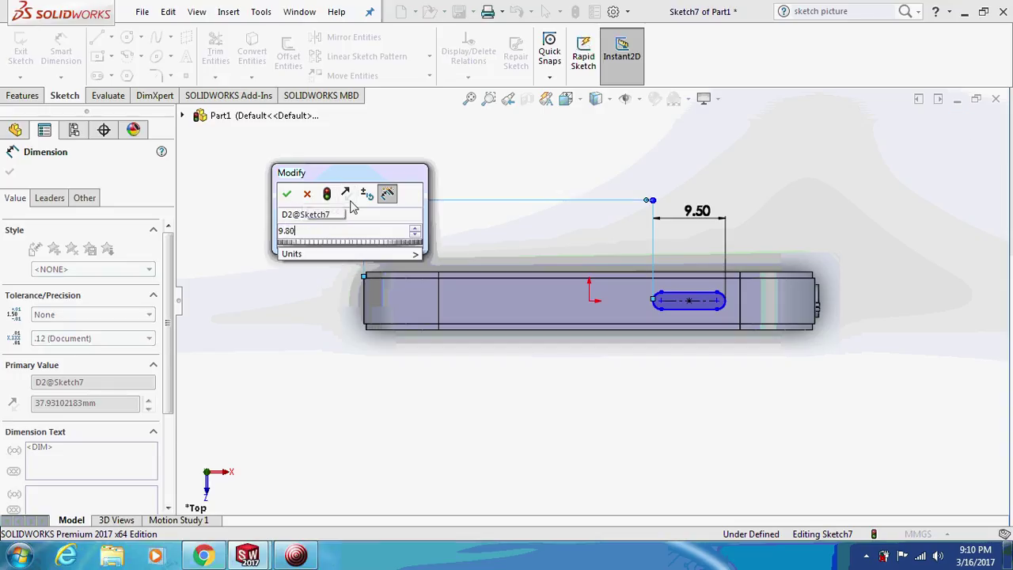
pyautogui.press('Return')
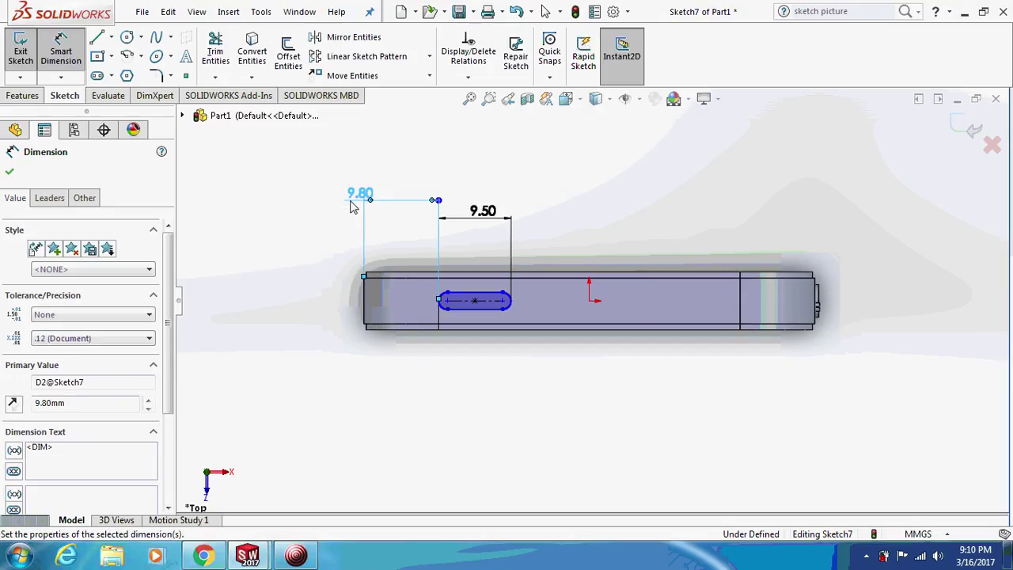
pyautogui.click(453, 205)
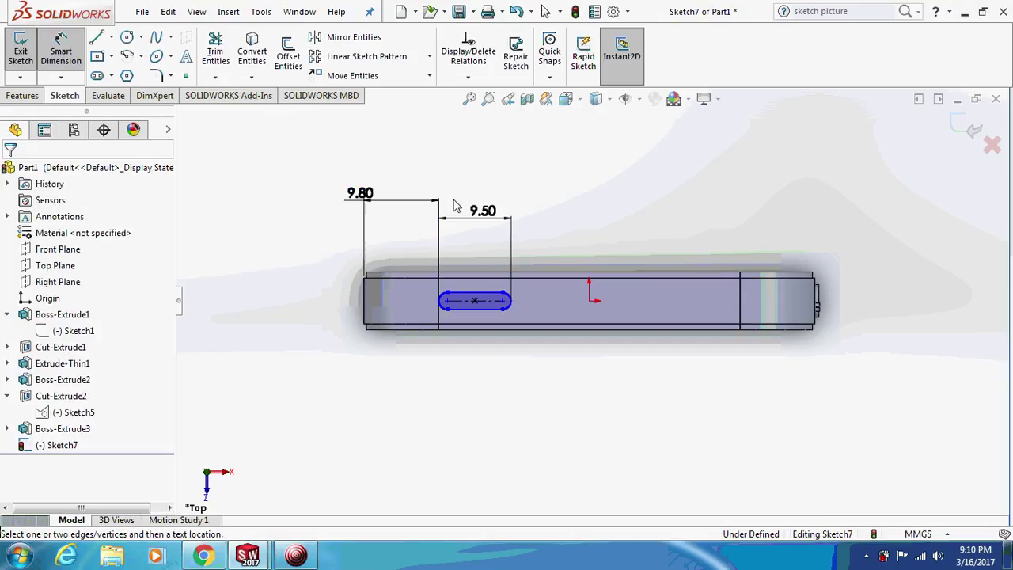
pyautogui.click(477, 301)
pyautogui.click(588, 307)
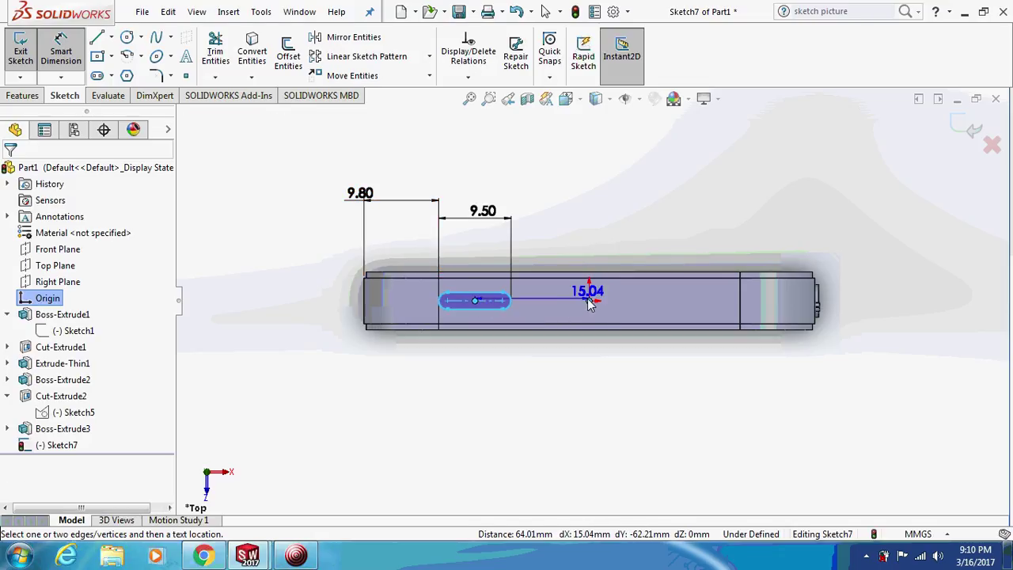
pyautogui.press('Escape')
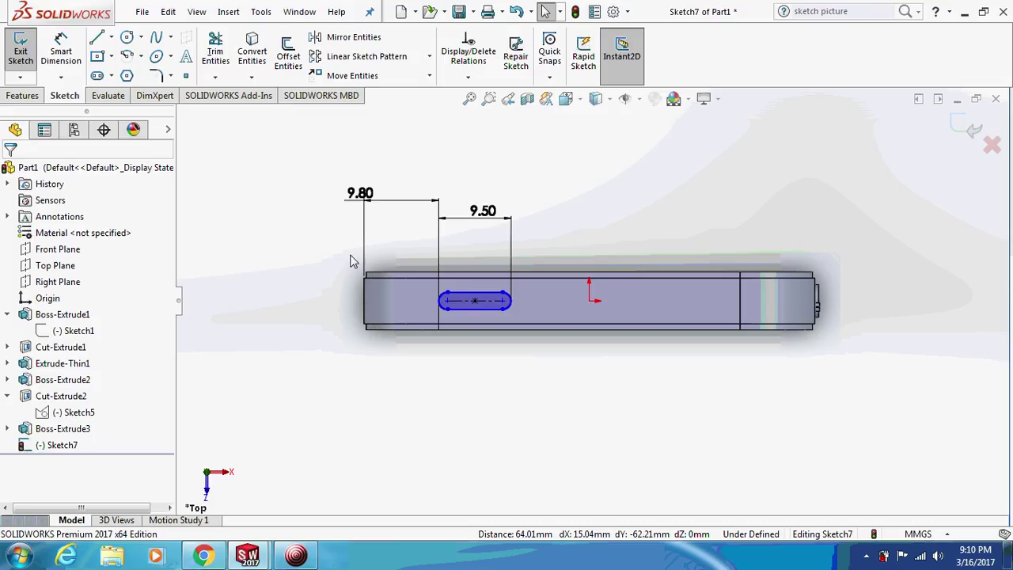
# Add a Horizontal relation between the slot's centre point and the origin
pyautogui.click(467, 305)
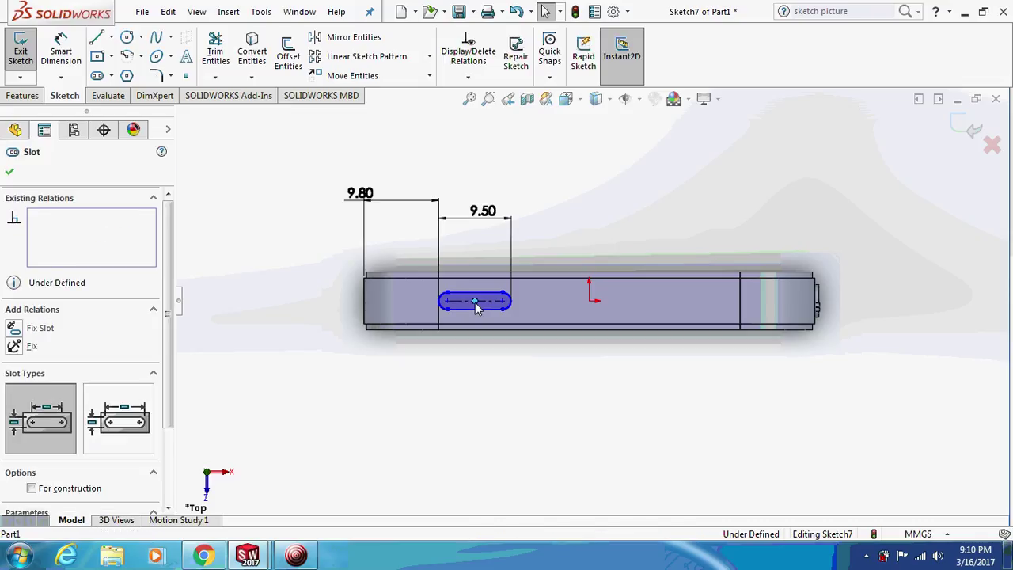
pyautogui.keyDown('ctrl'); pyautogui.click(590, 302); pyautogui.keyUp('ctrl')
pyautogui.click(15, 412)
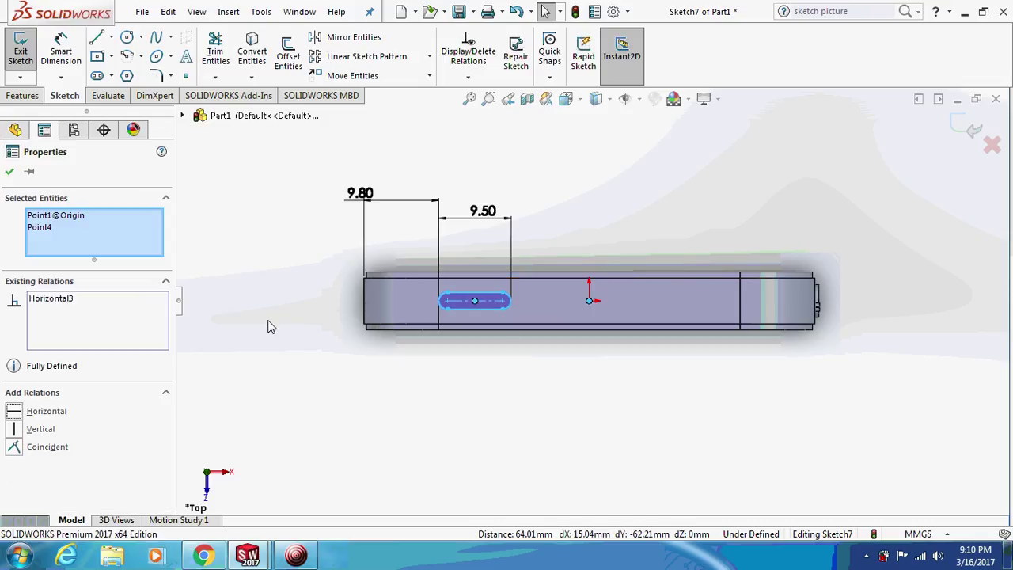
pyautogui.click(271, 324)
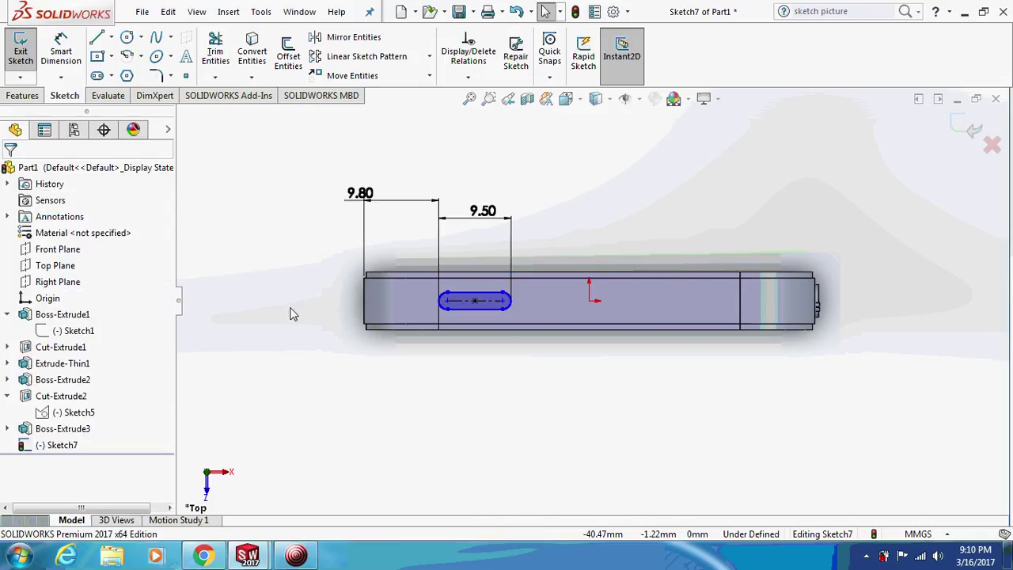
# Make the slot's centre point and the origin horizontally aligned by applying the Horizontal relation to both points again
pyautogui.click(475, 301)
pyautogui.click(591, 297)
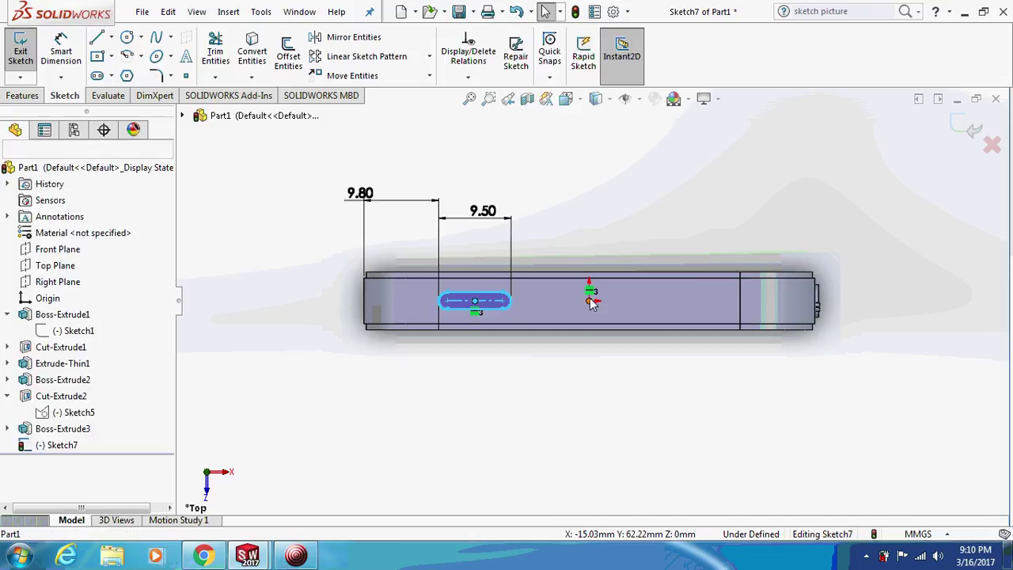
pyautogui.click(15, 411)
pyautogui.click(305, 355)
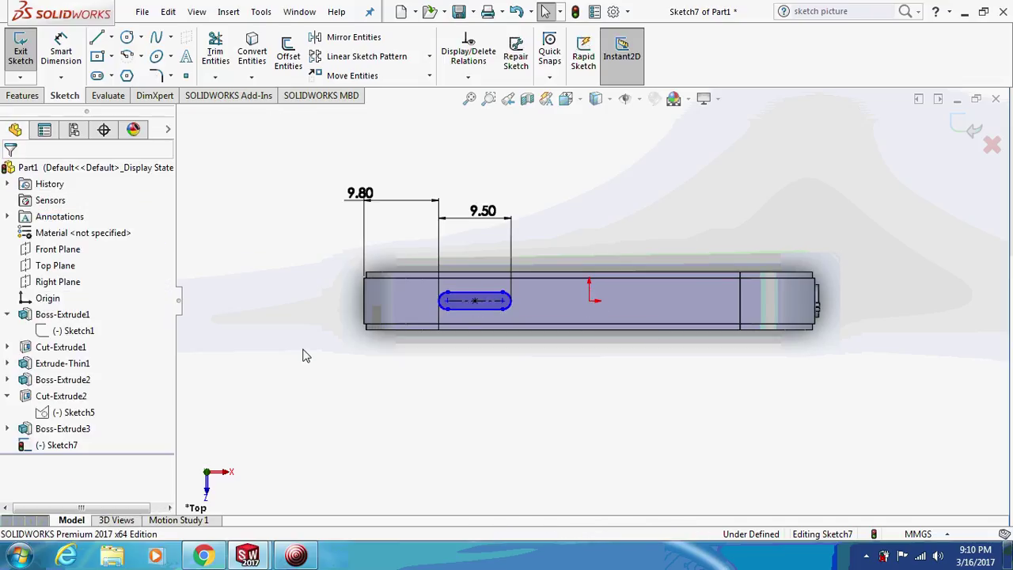
# Extrude the top-face slot sketch as a blind boss 0.63 mm deep, merged with the phone body
pyautogui.press('Down')
pyautogui.press('Down')
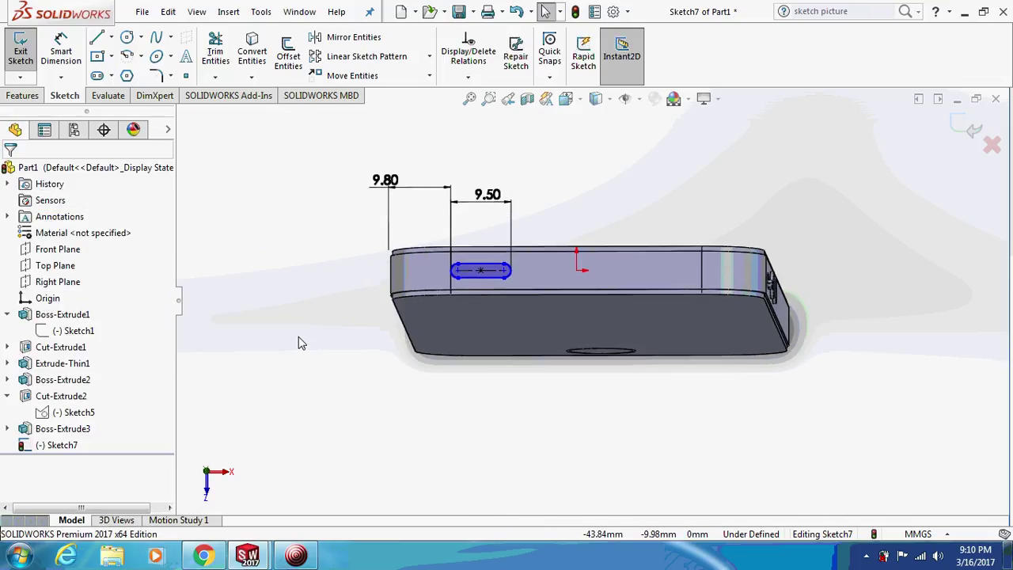
pyautogui.click(23, 95)
pyautogui.click(27, 55)
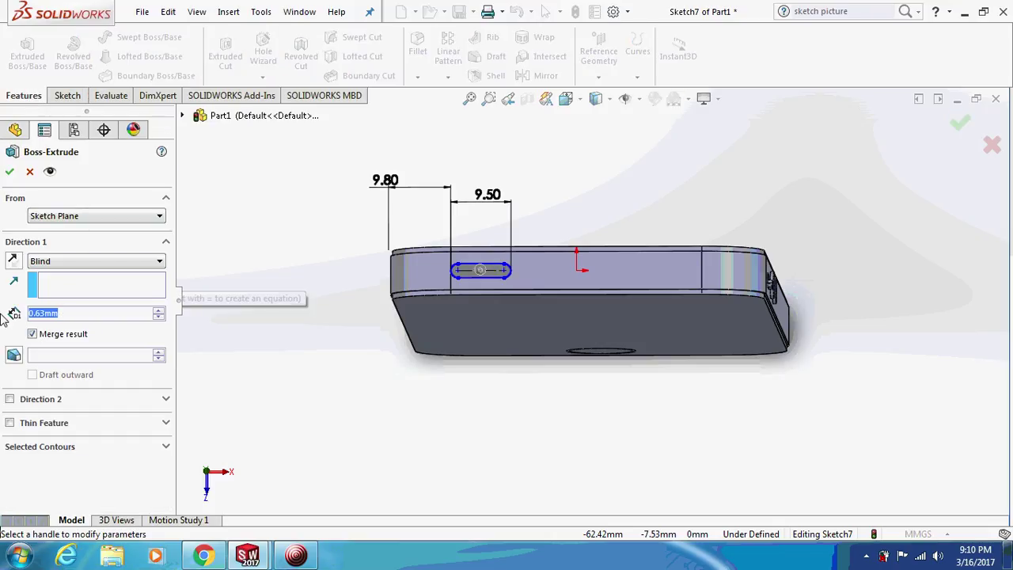
pyautogui.press('Return')
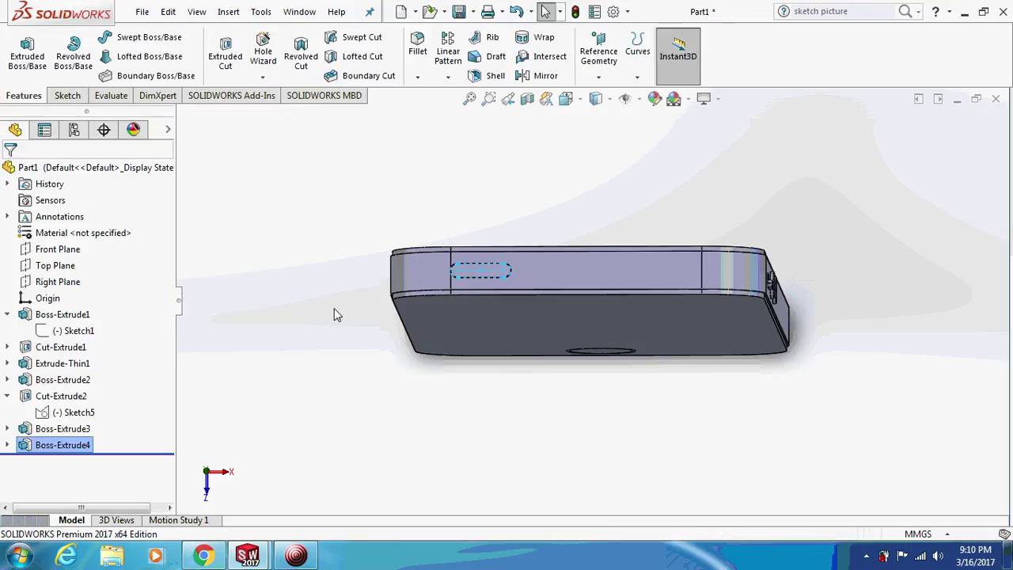
# Start a sketch on the phone's front face and orient the model to the Front view
pyautogui.moveTo(346, 301); pyautogui.dragTo(334, 203, button='middle')
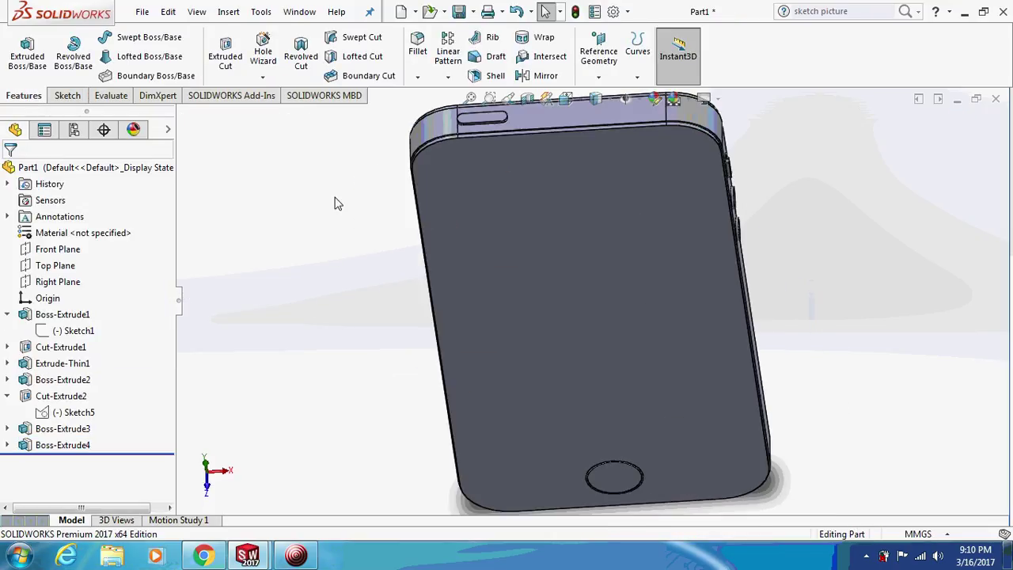
pyautogui.click(498, 238)
pyautogui.click(572, 192)
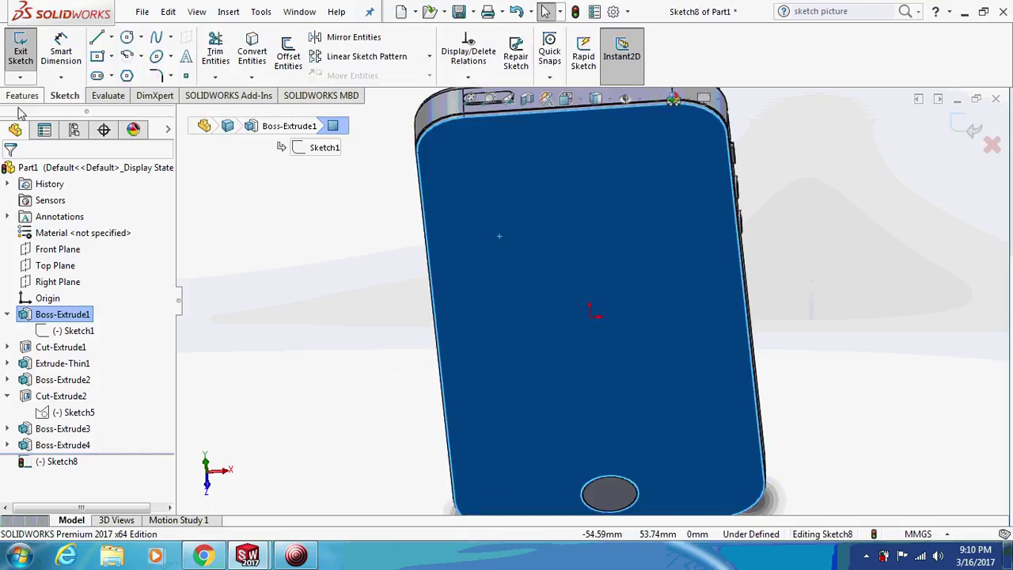
pyautogui.rightClick(540, 291)
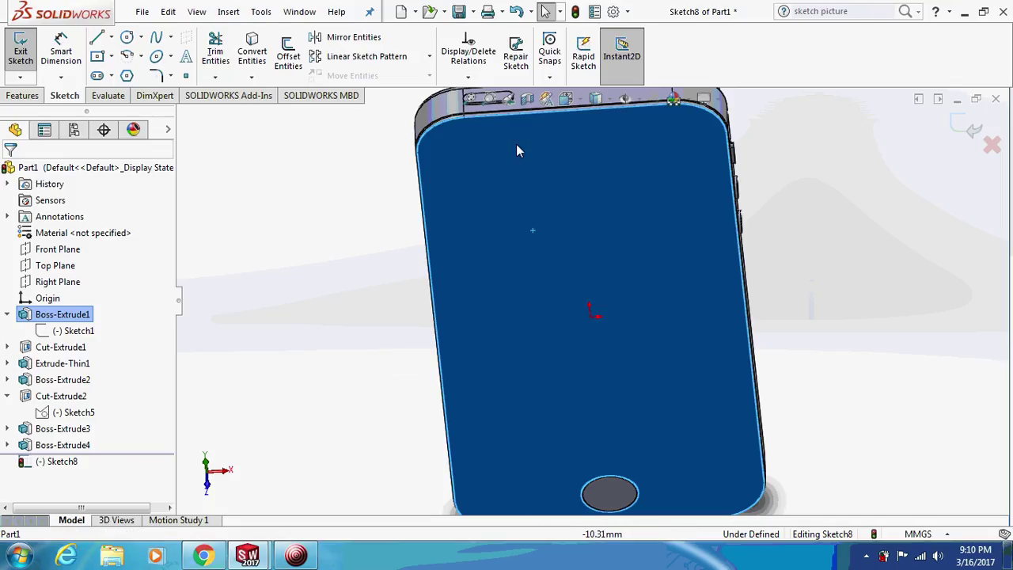
pyautogui.click(566, 98)
pyautogui.click(577, 353)
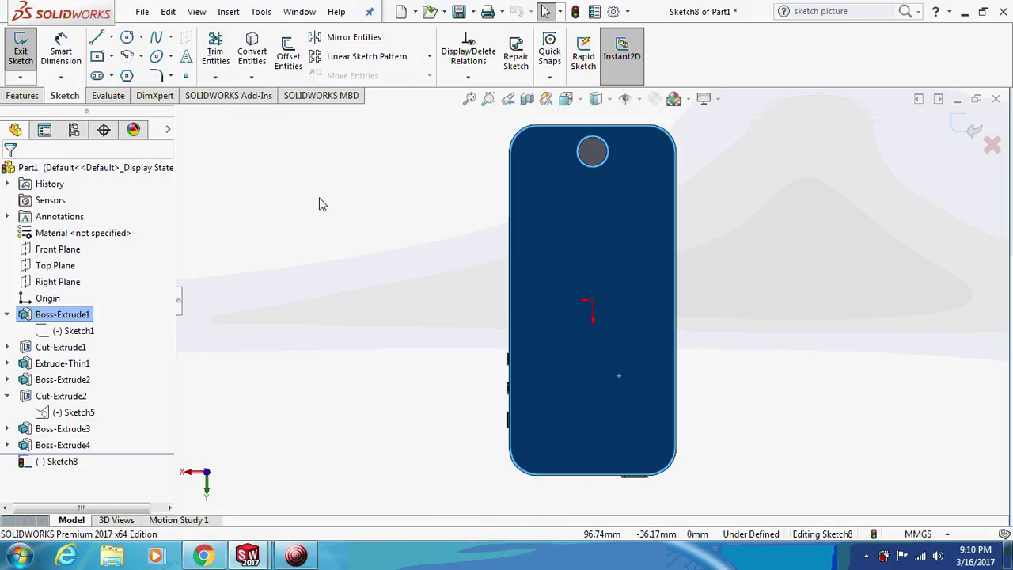
pyautogui.hotkey('ctrl', '8')
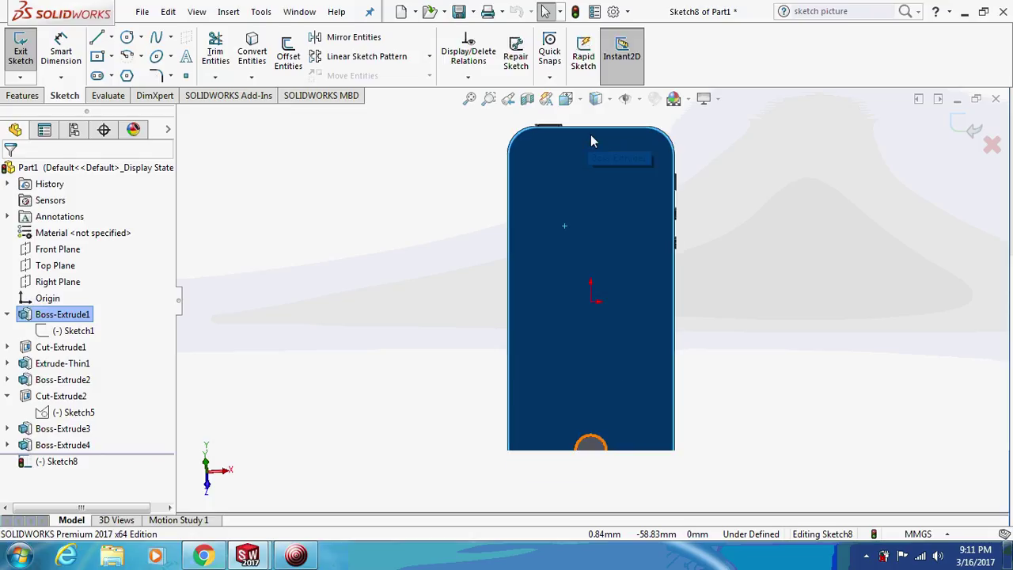
pyautogui.click(441, 310)
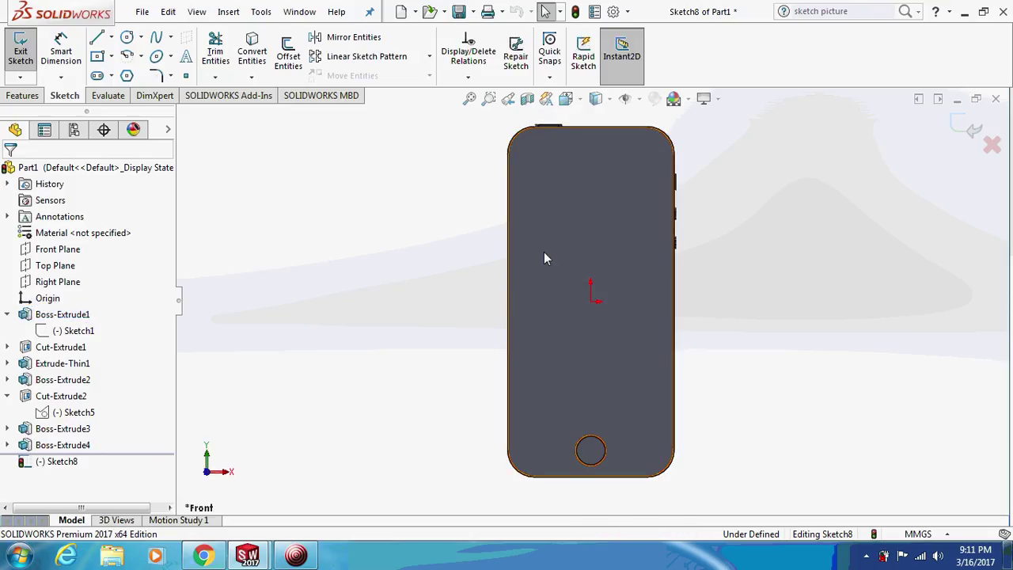
pyautogui.click(570, 266)
pyautogui.click(464, 242)
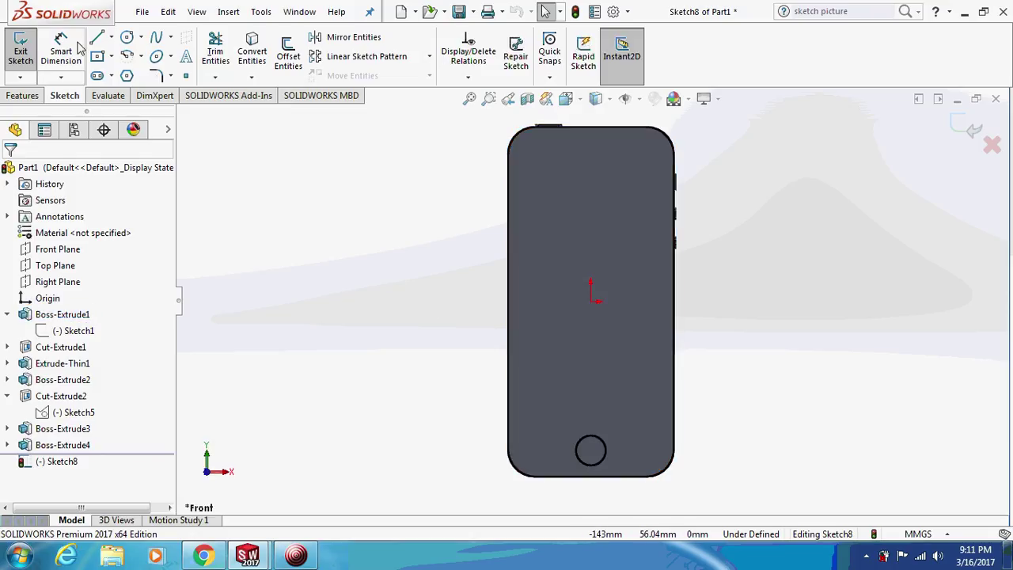
# Sketch a center rectangle about 48 mm wide and 87 mm high on the front face, centred on the origin
pyautogui.click(97, 57)
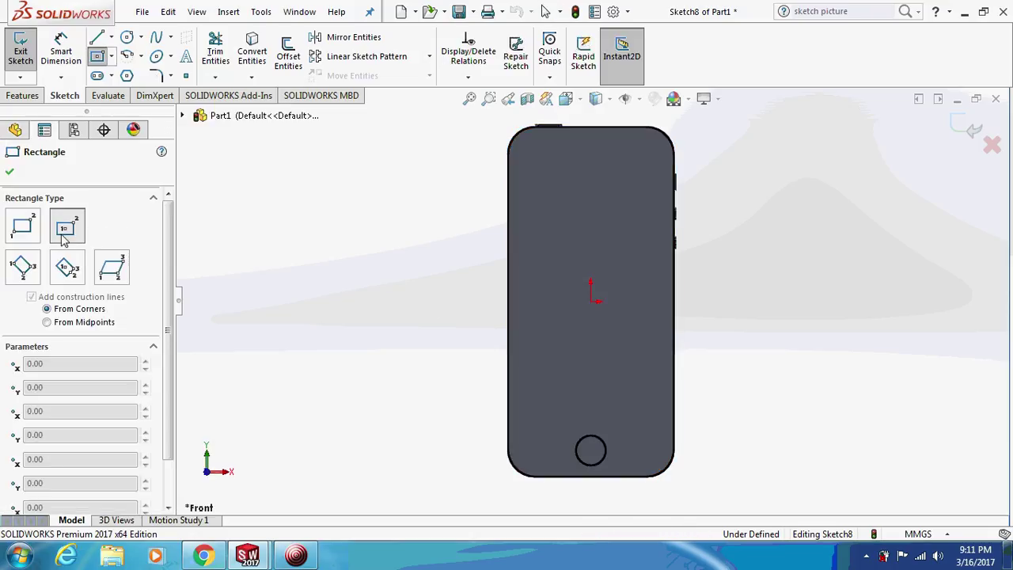
pyautogui.click(591, 302)
pyautogui.click(658, 182)
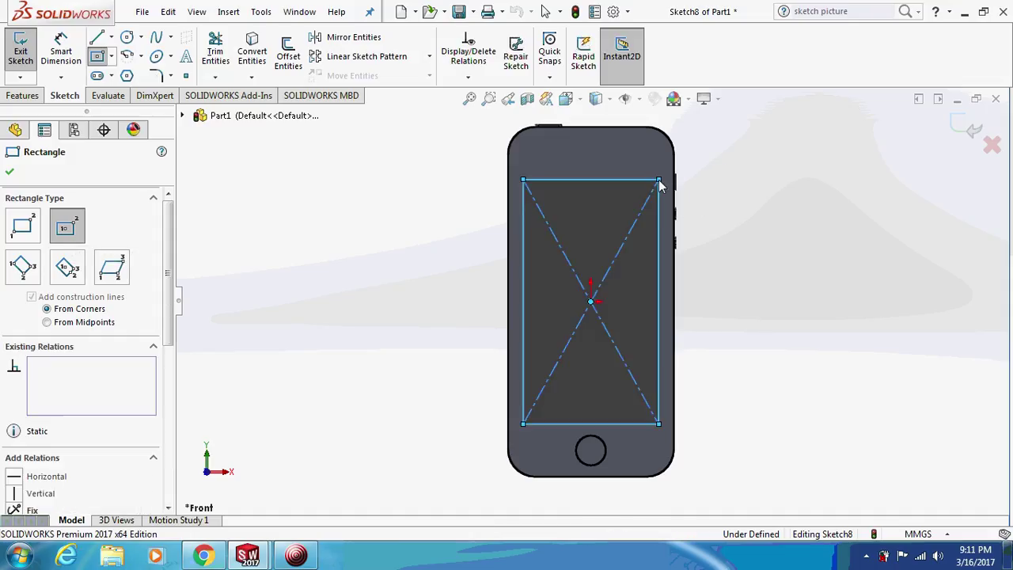
pyautogui.press('Escape')
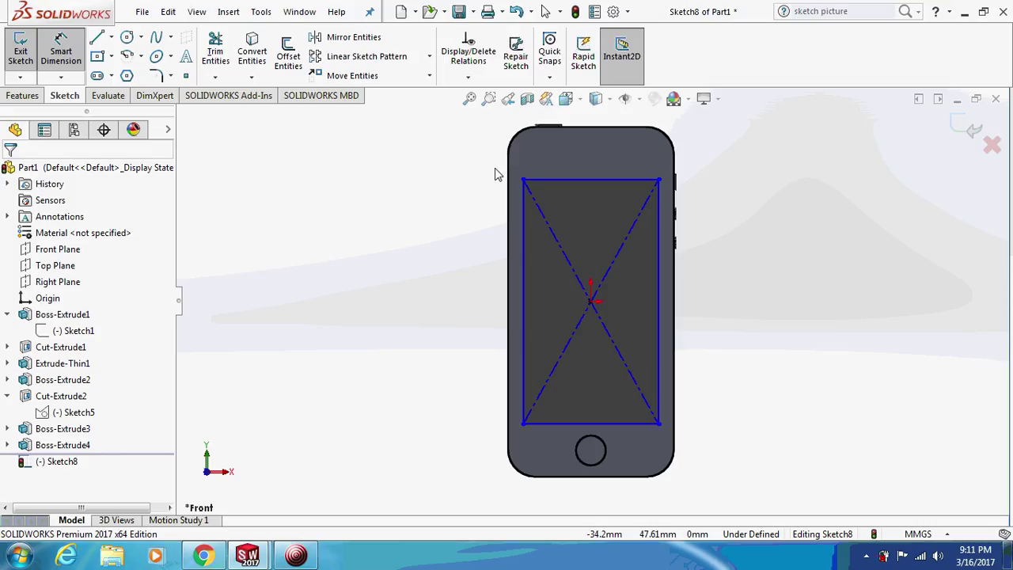
# Dimension the screen rectangle as 51.70 mm wide and 90.39 mm high
pyautogui.click(556, 181)
pyautogui.click(563, 153)
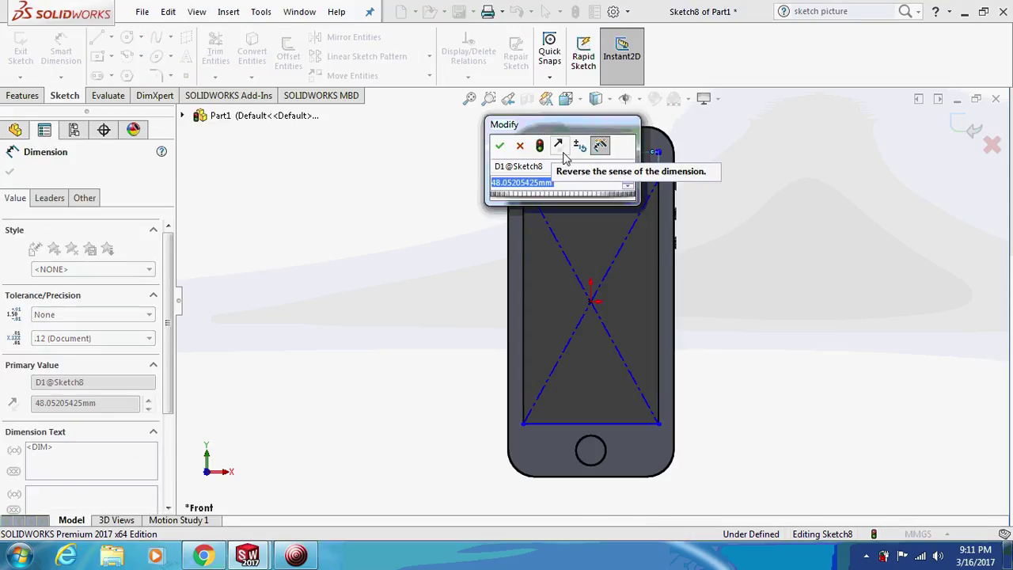
pyautogui.write('51.')
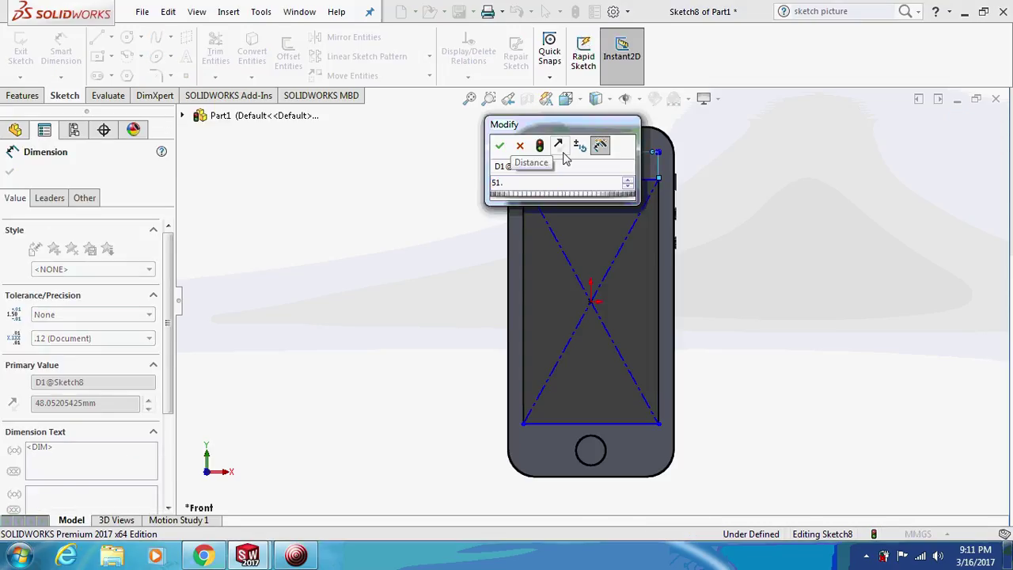
pyautogui.write('70')
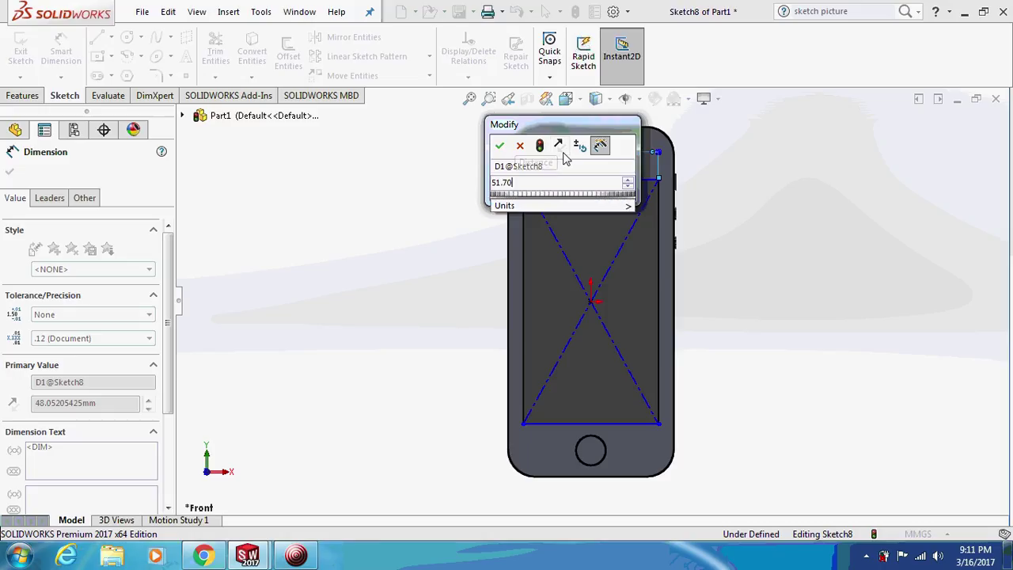
pyautogui.press('Return')
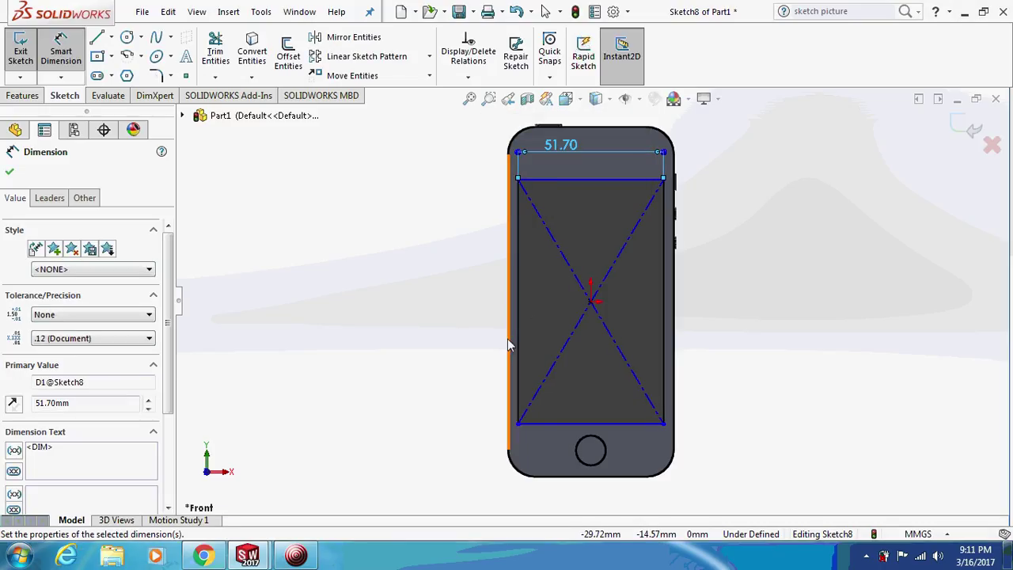
pyautogui.click(518, 342)
pyautogui.click(412, 336)
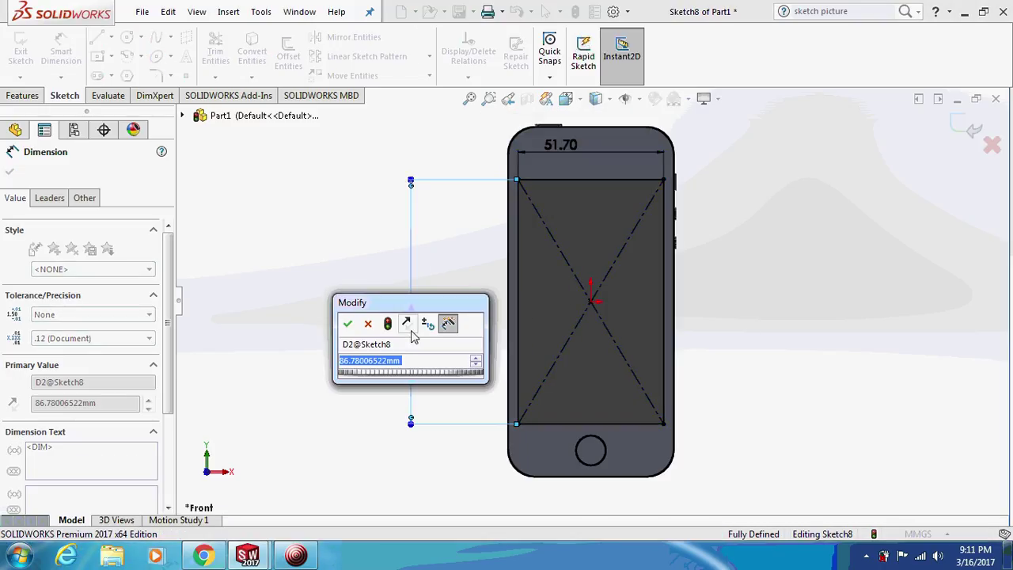
pyautogui.write('90.39')
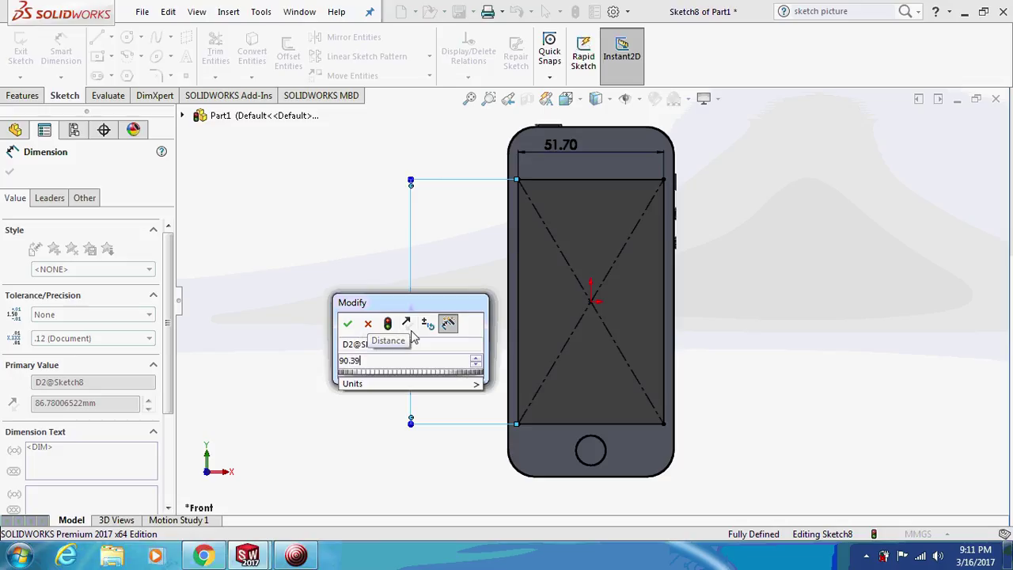
pyautogui.press('Return')
# Try to dimension the distance between the screen rectangle's bottom edge and the phone's bottom edge
pyautogui.click(581, 428)
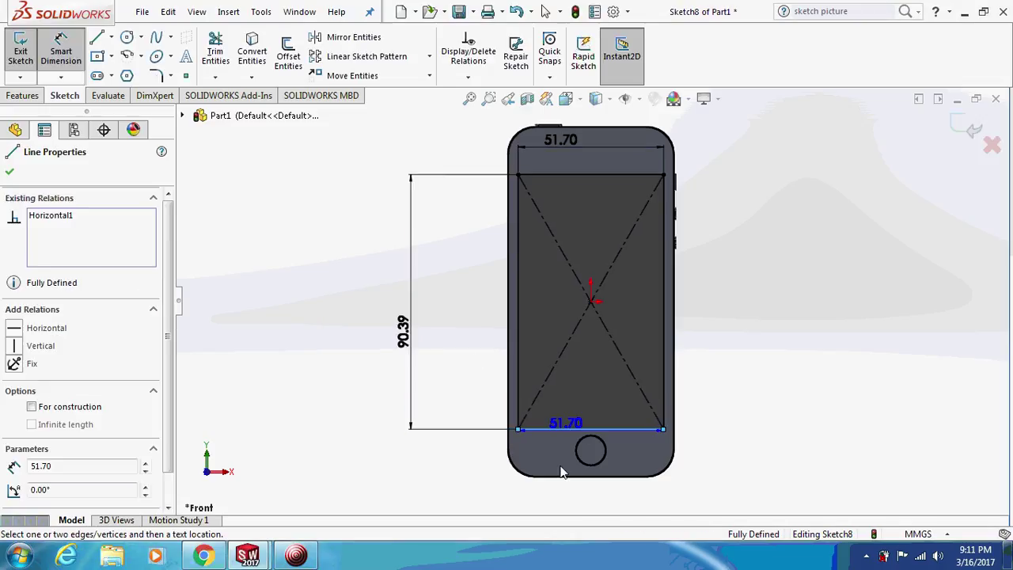
pyautogui.click(562, 476)
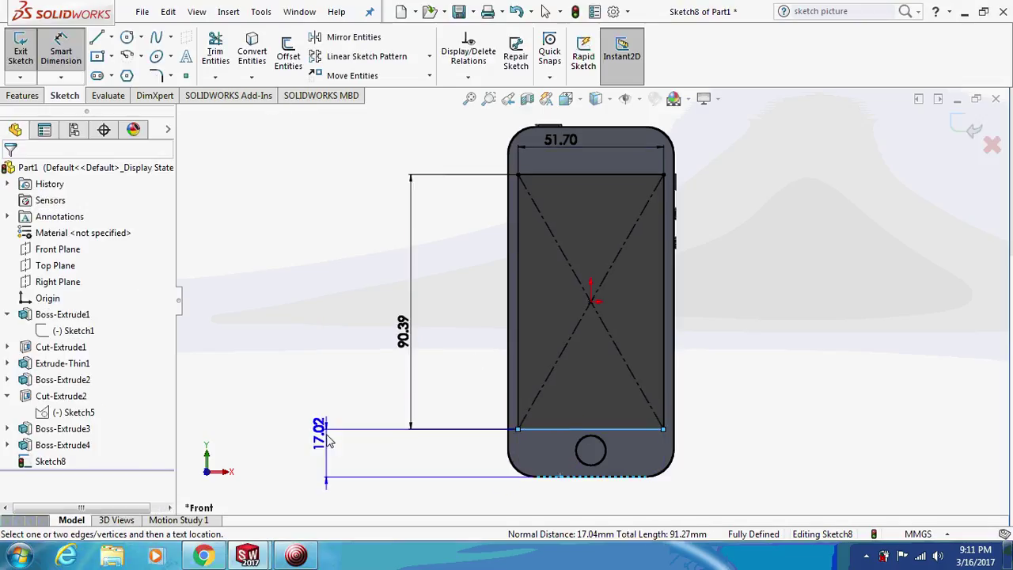
pyautogui.click(328, 441)
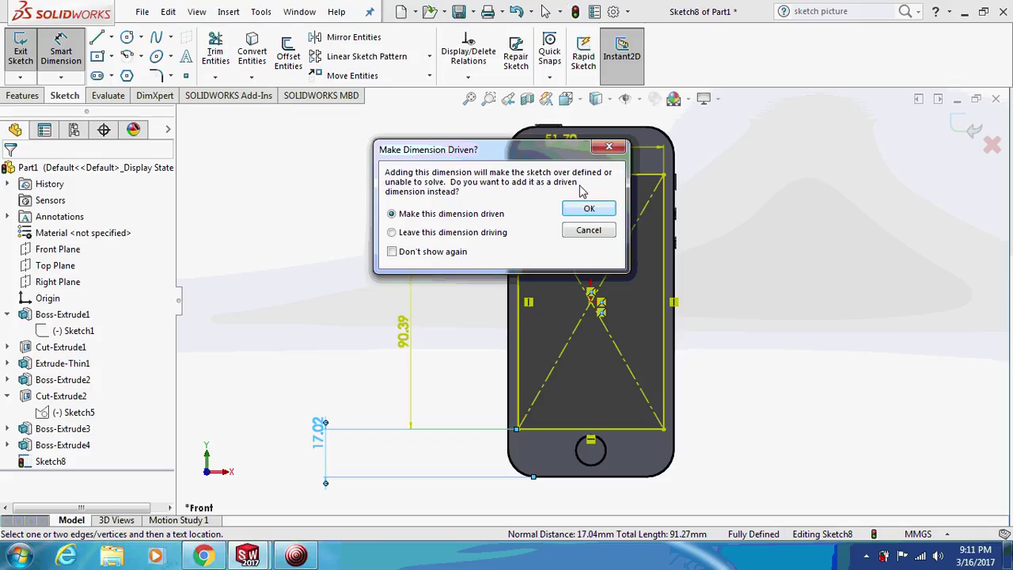
pyautogui.click(581, 230)
# Remove both diagonal construction lines from the screen rectangle with Power trim
pyautogui.click(215, 52)
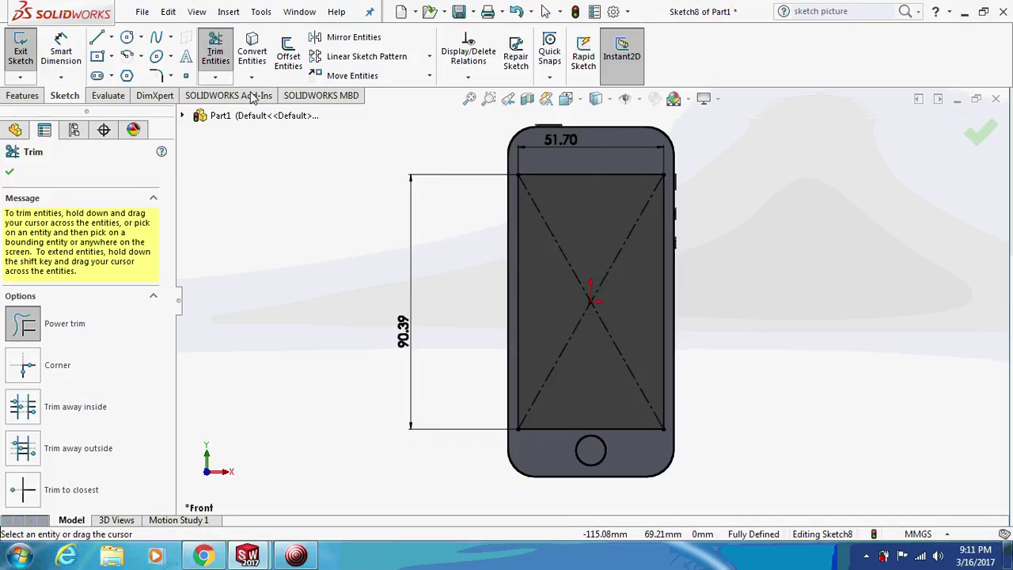
pyautogui.moveTo(534, 309); pyautogui.dragTo(595, 368)
pyautogui.moveTo(606, 230)
pyautogui.mouseDown()
pyautogui.moveTo(533, 286)
pyautogui.moveTo(506, 386)
pyautogui.mouseUp()
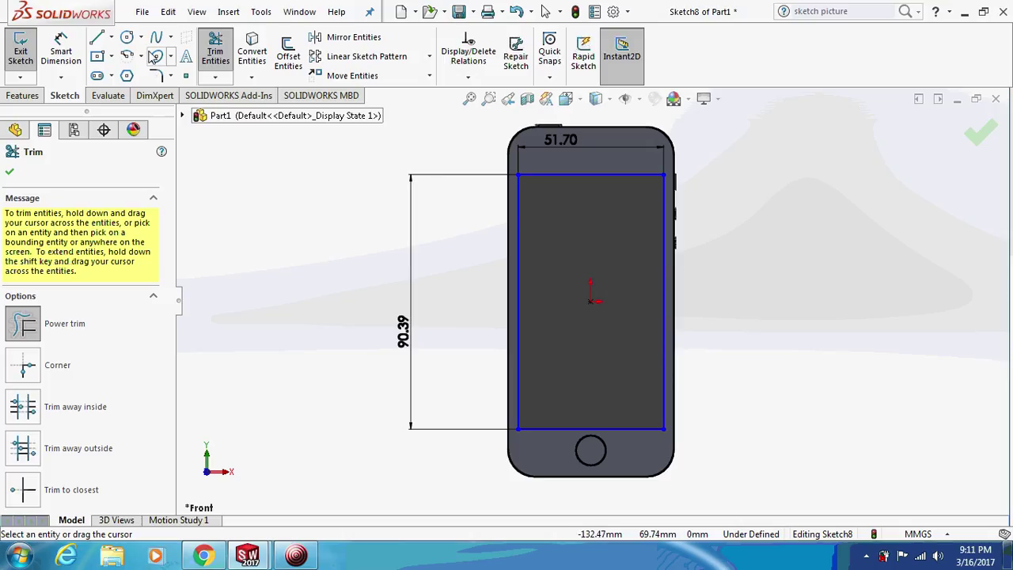
pyautogui.press('Escape')
pyautogui.click(532, 430)
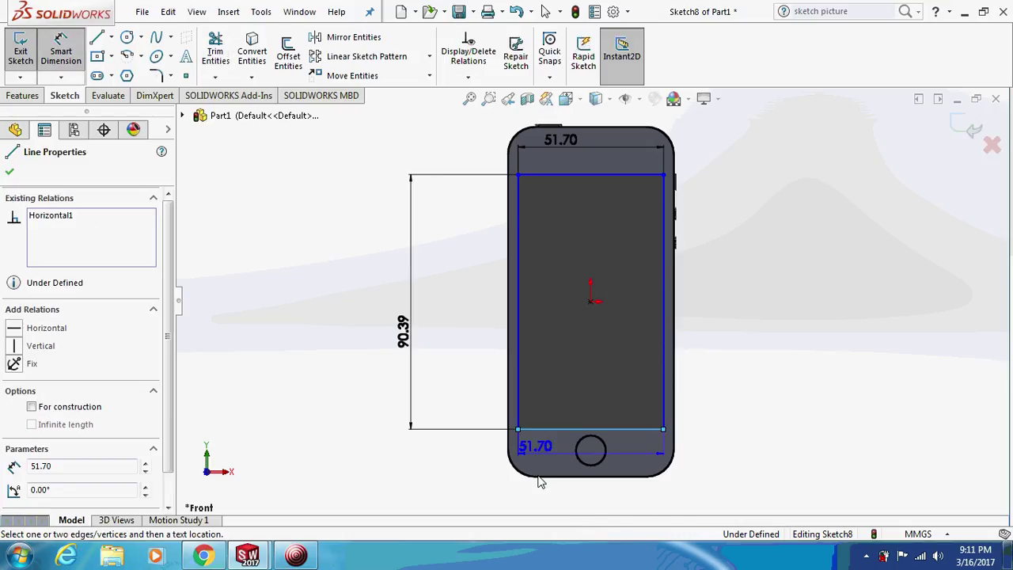
pyautogui.click(522, 469)
pyautogui.click(367, 462)
pyautogui.click(299, 448)
pyautogui.press('Escape')
pyautogui.click(395, 456)
pyautogui.press('Delete')
# Dimension the vertical distance from the screen rectangle's bottom edge to the phone's bottom edge
pyautogui.click(559, 430)
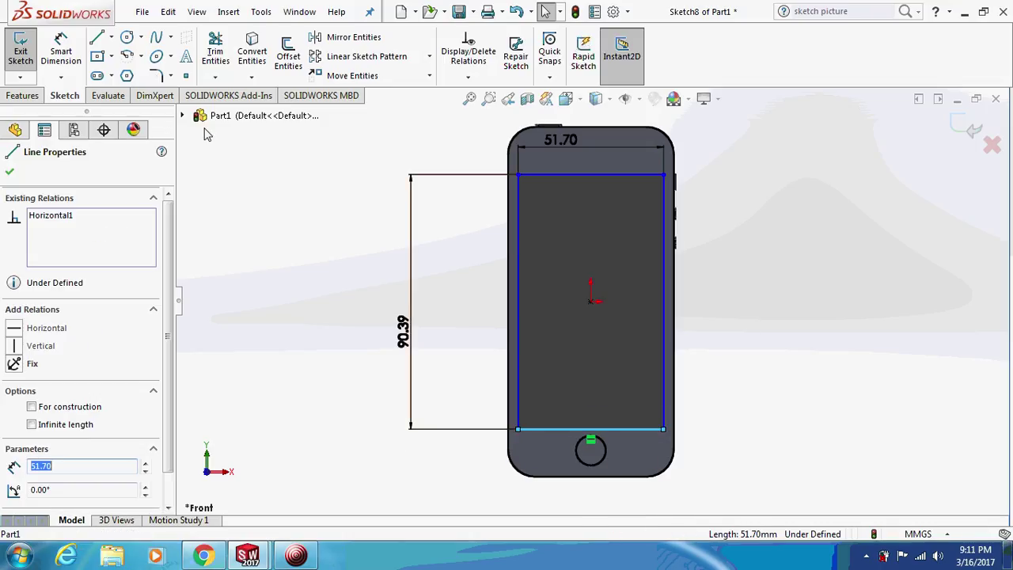
pyautogui.click(61, 51)
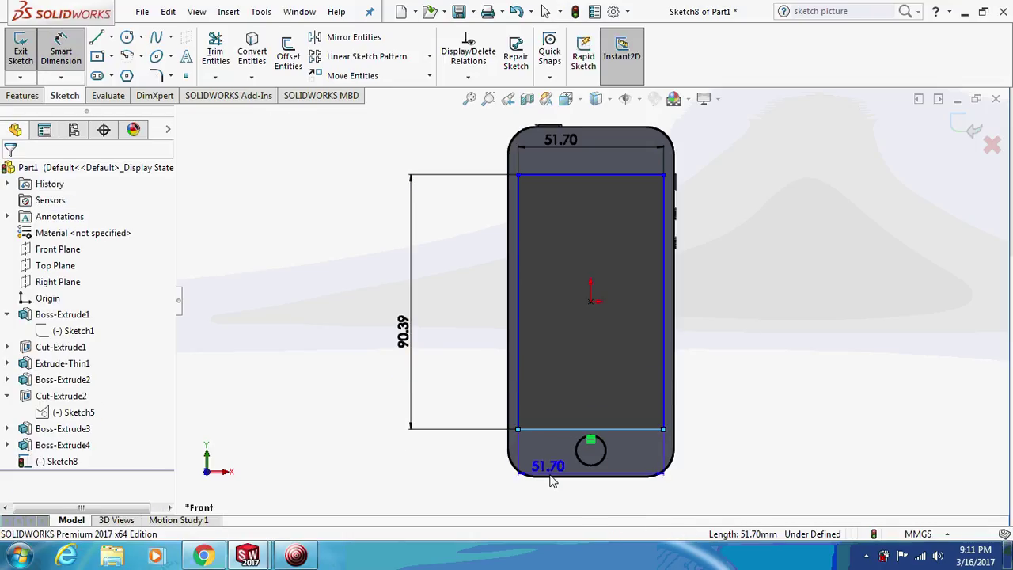
pyautogui.click(554, 430)
pyautogui.click(318, 451)
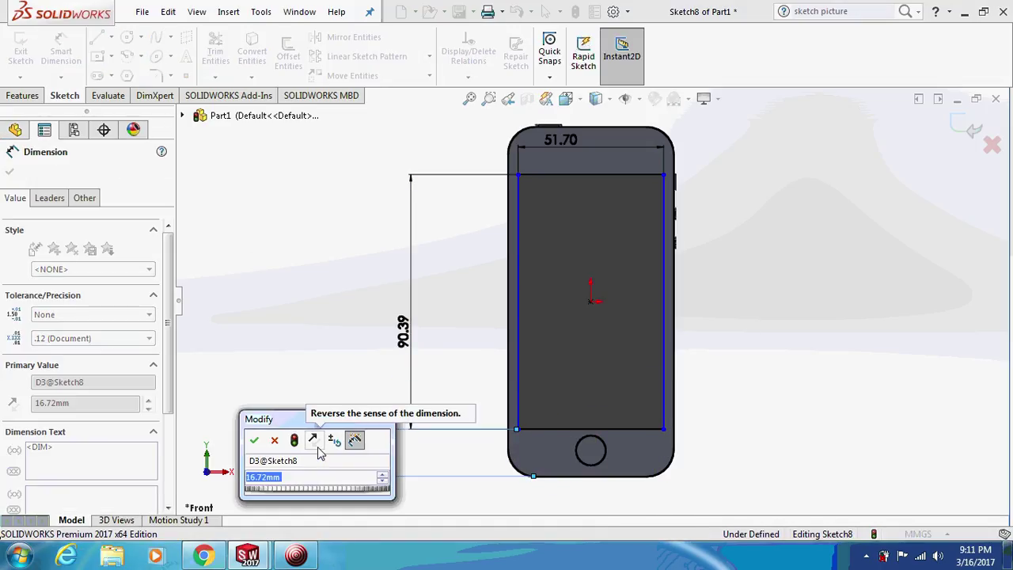
pyautogui.press('Return')
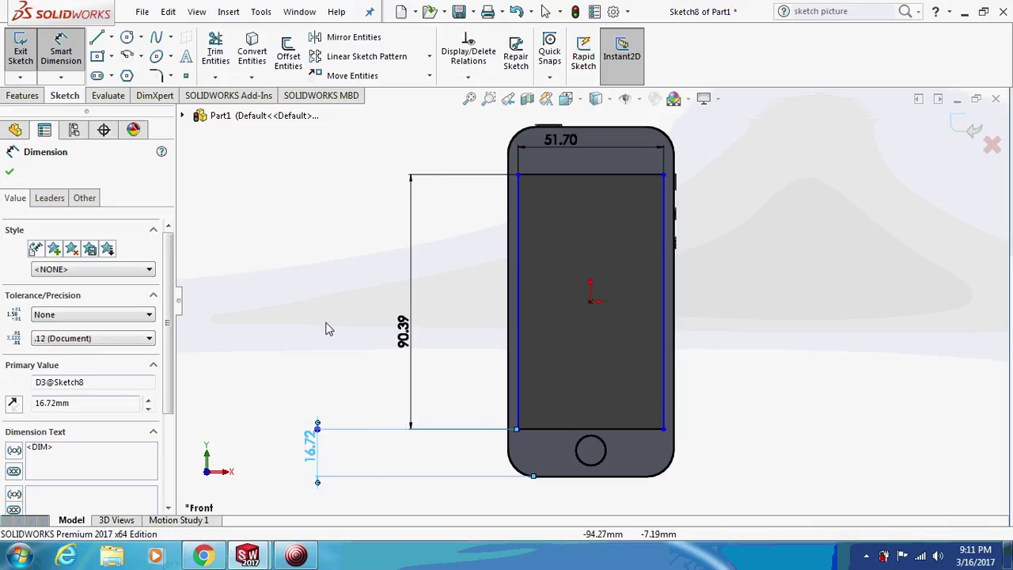
# Exit the rectangle sketch and use it to divide the phone's front face with a Split Line
pyautogui.moveTo(384, 266); pyautogui.dragTo(396, 276, button='middle')
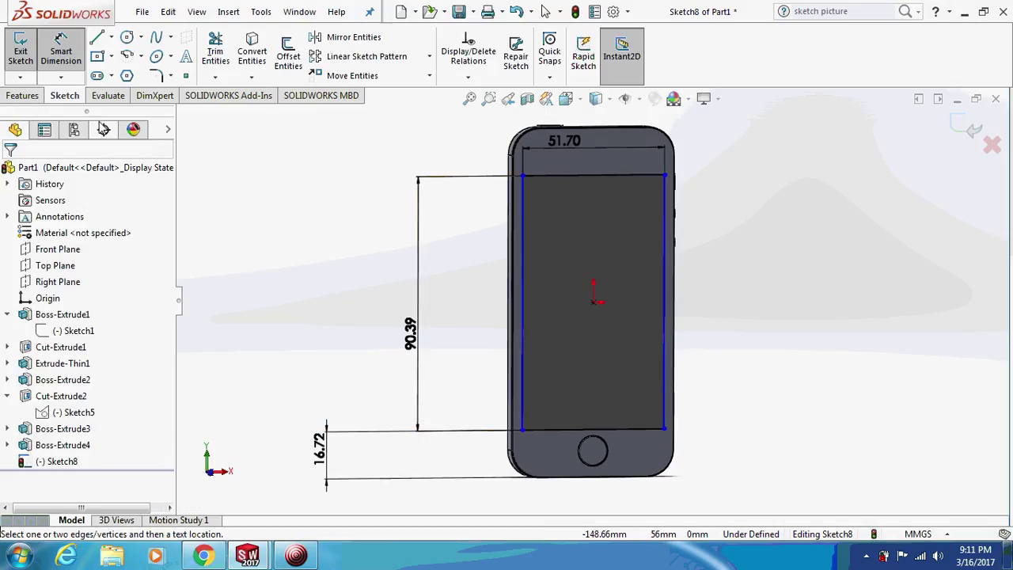
pyautogui.click(11, 95)
pyautogui.click(638, 56)
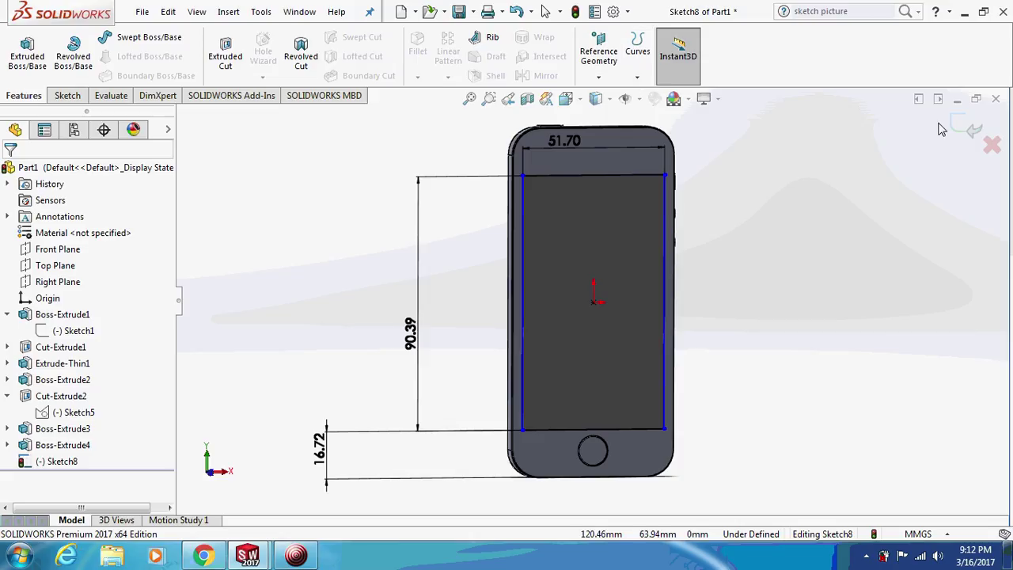
pyautogui.click(966, 126)
pyautogui.click(637, 75)
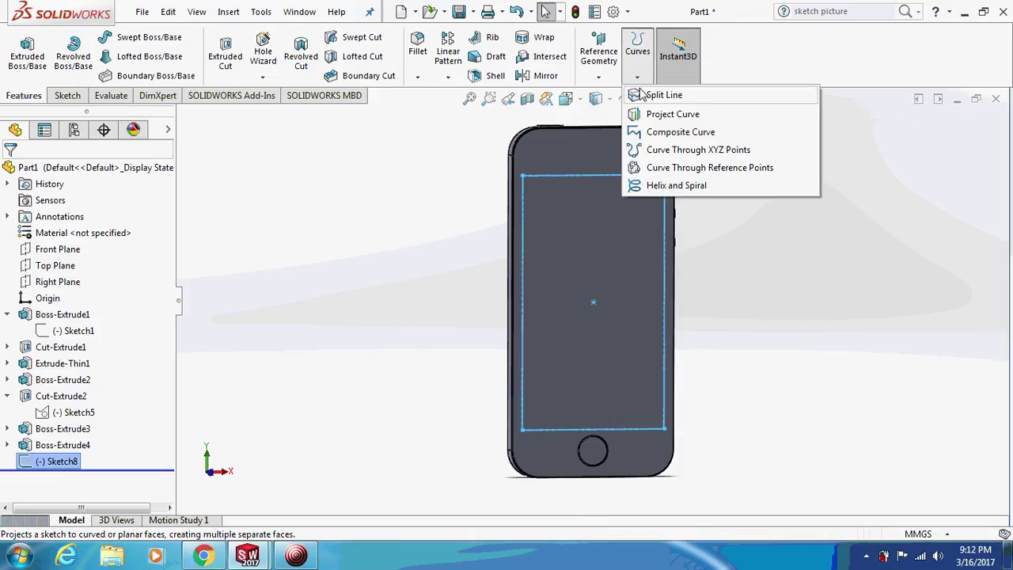
pyautogui.click(564, 150)
pyautogui.click(10, 173)
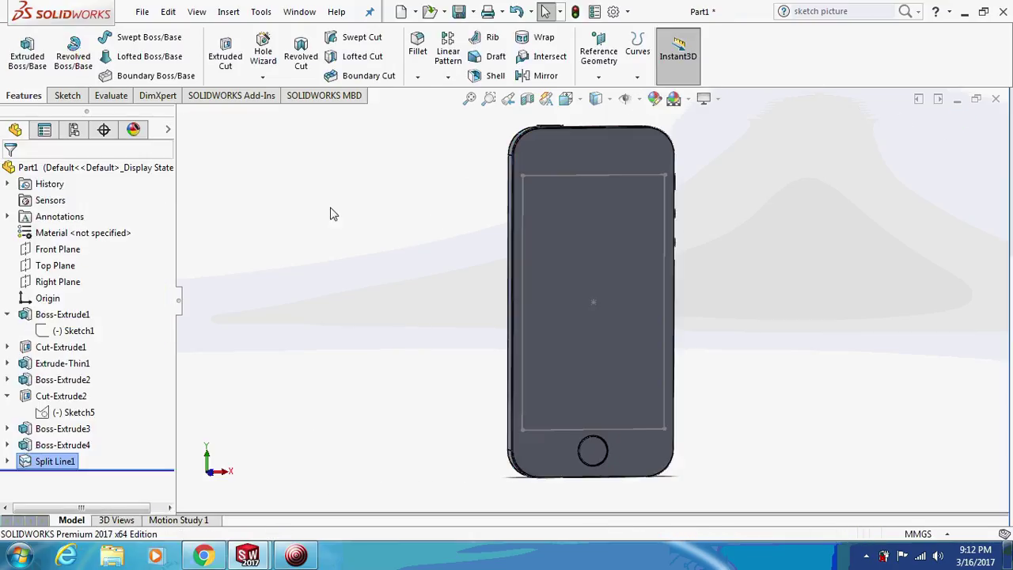
# Check the split front face and the plain back face, then start a sketch on the Front Plane, viewed from the back
pyautogui.click(594, 250)
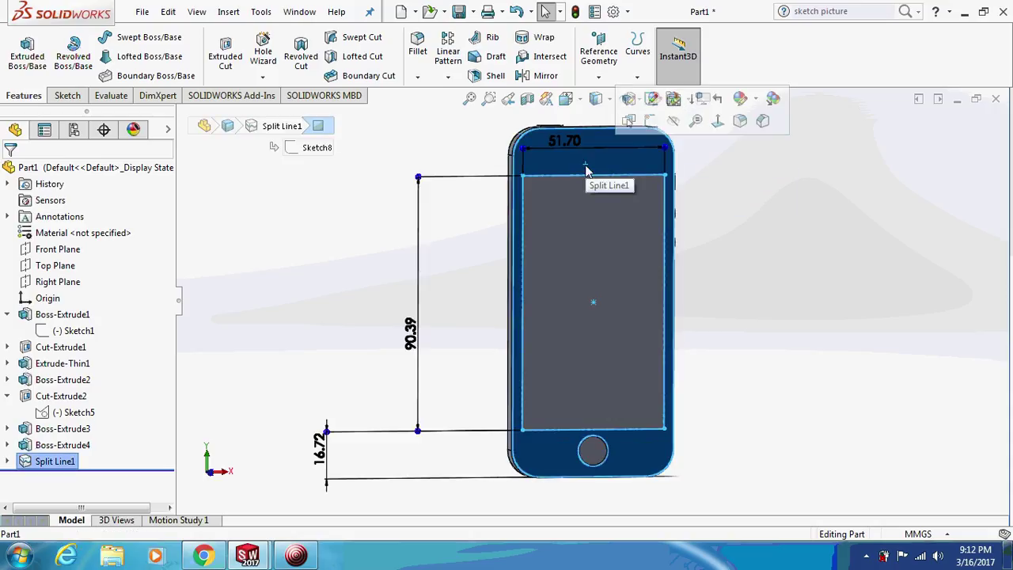
pyautogui.click(351, 227)
pyautogui.moveTo(360, 229); pyautogui.dragTo(526, 250, button='middle')
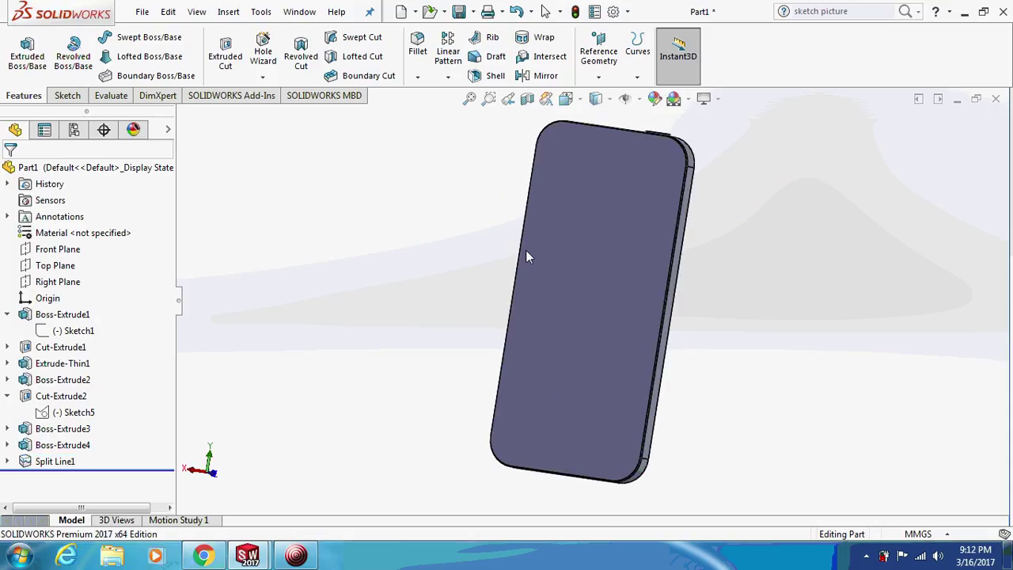
pyautogui.click(569, 258)
pyautogui.moveTo(448, 224); pyautogui.dragTo(482, 240, button='middle')
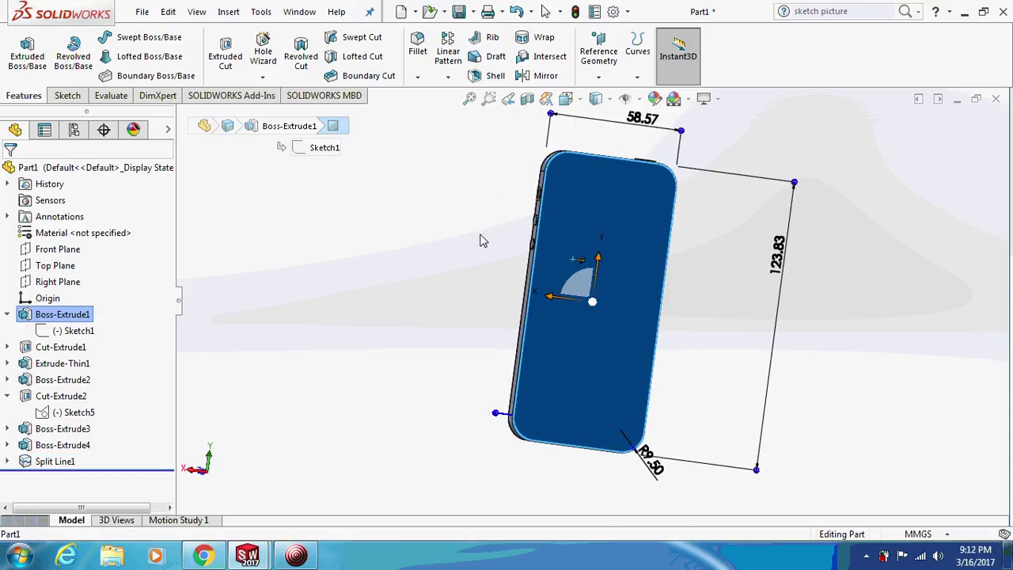
pyautogui.click(68, 251)
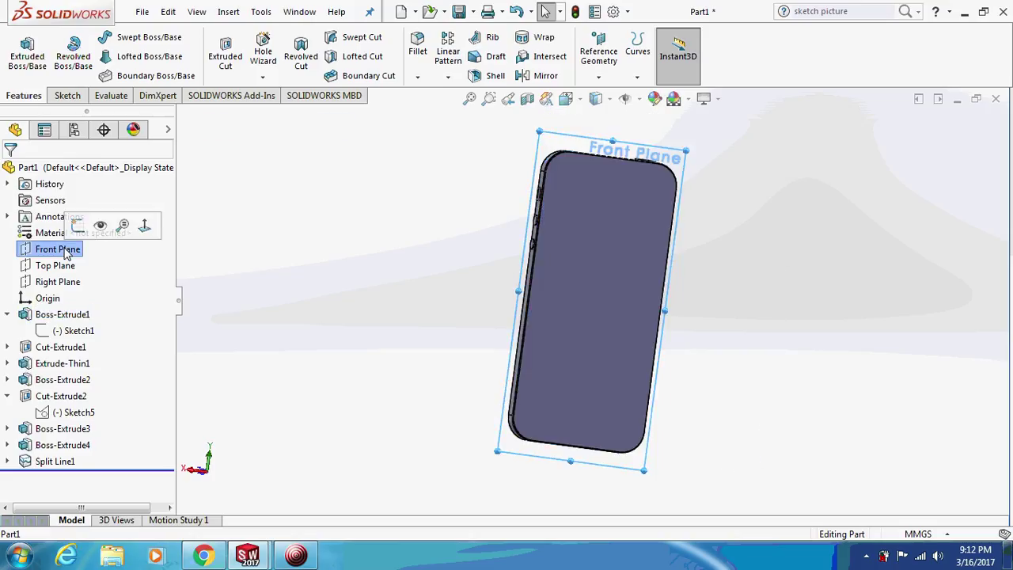
pyautogui.click(77, 227)
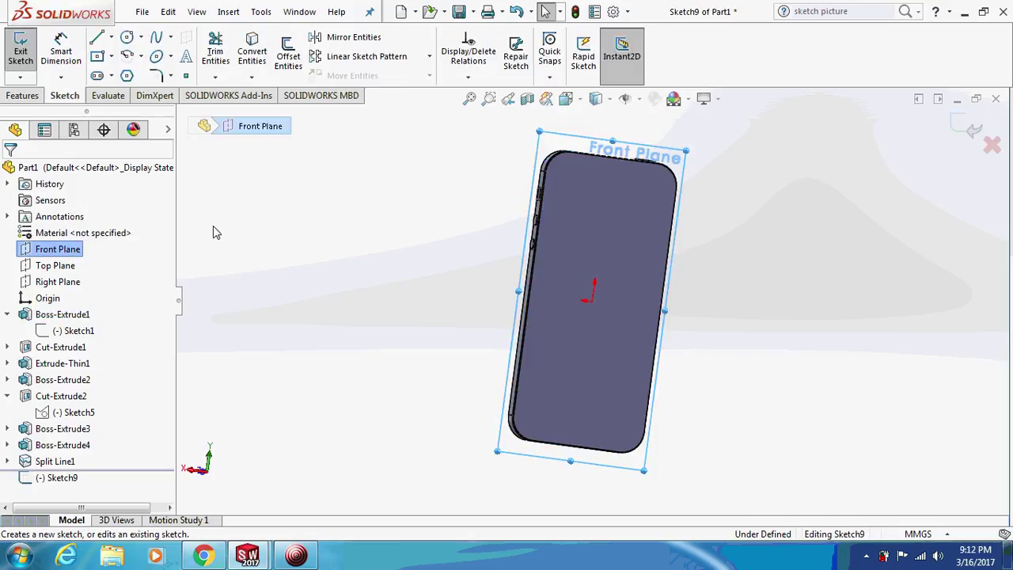
pyautogui.click(595, 100)
pyautogui.click(558, 299)
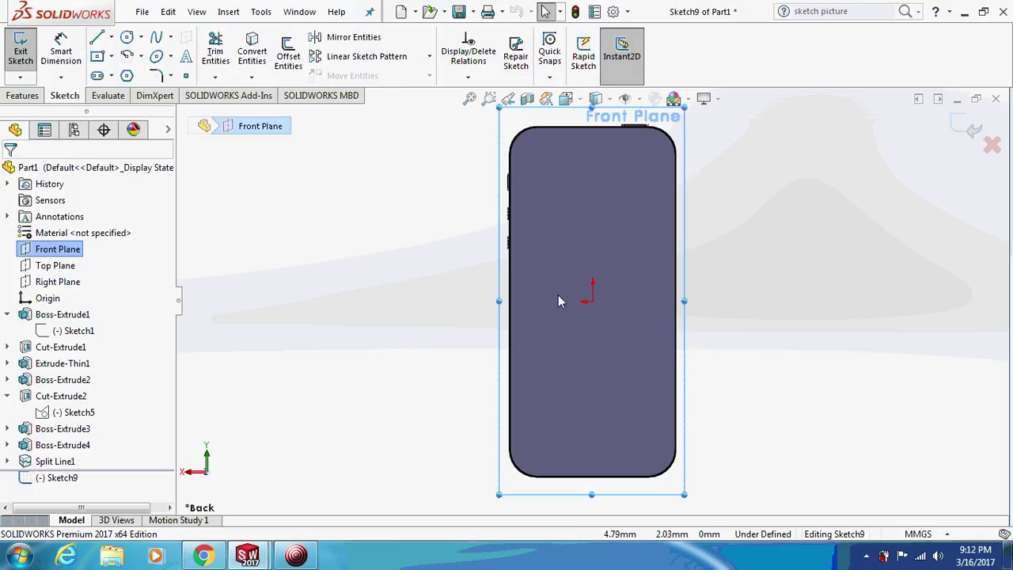
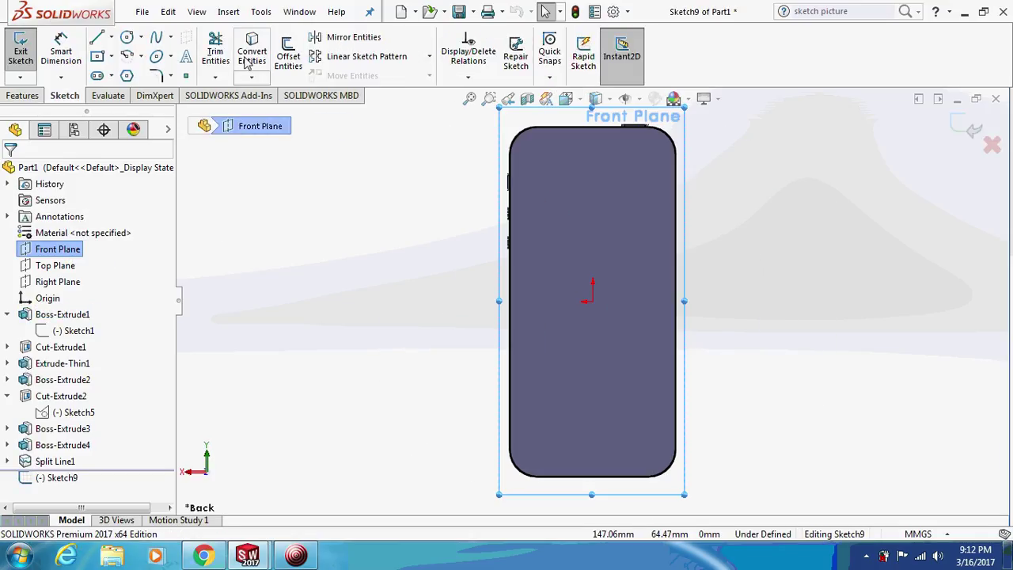
# Convert the phone body's base outline from Sketch1 into the new sketch
pyautogui.click(60, 332)
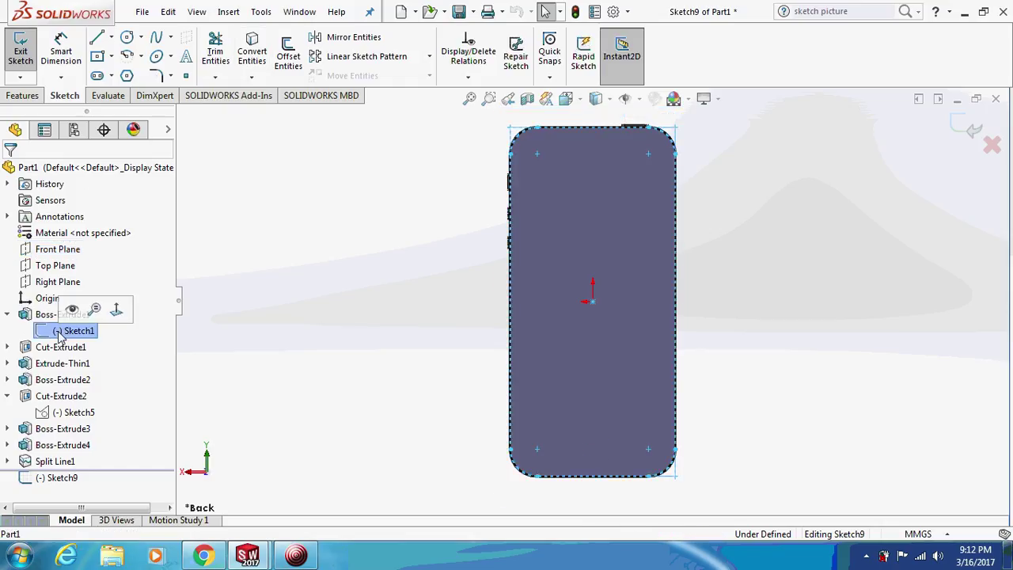
pyautogui.click(251, 55)
pyautogui.moveTo(464, 199); pyautogui.dragTo(573, 142, button='middle')
pyautogui.click(592, 222)
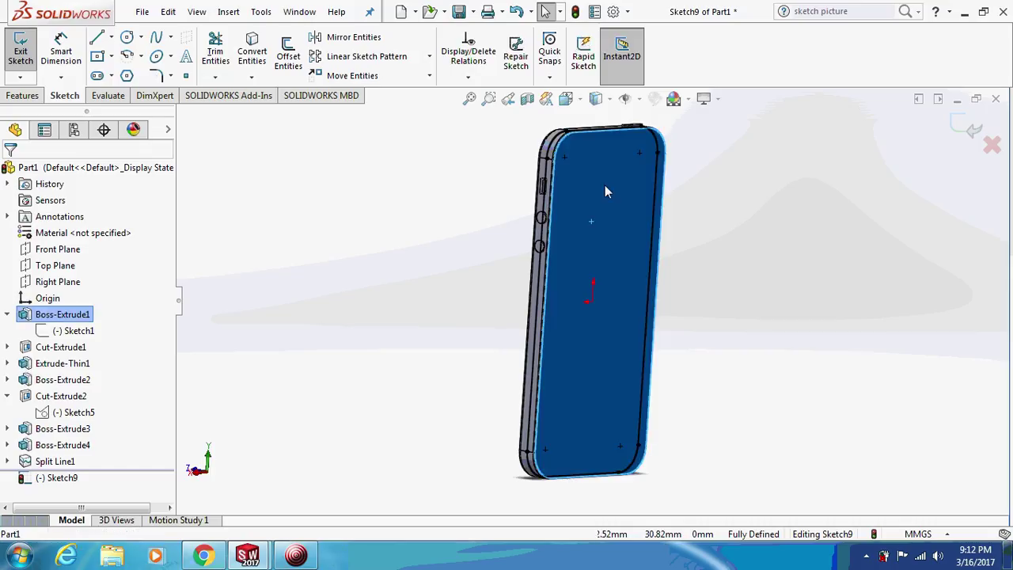
# Sketch two horizontal lines about 84 mm long across the phone's back, one near the upper end and one near the lower end
pyautogui.click(565, 99)
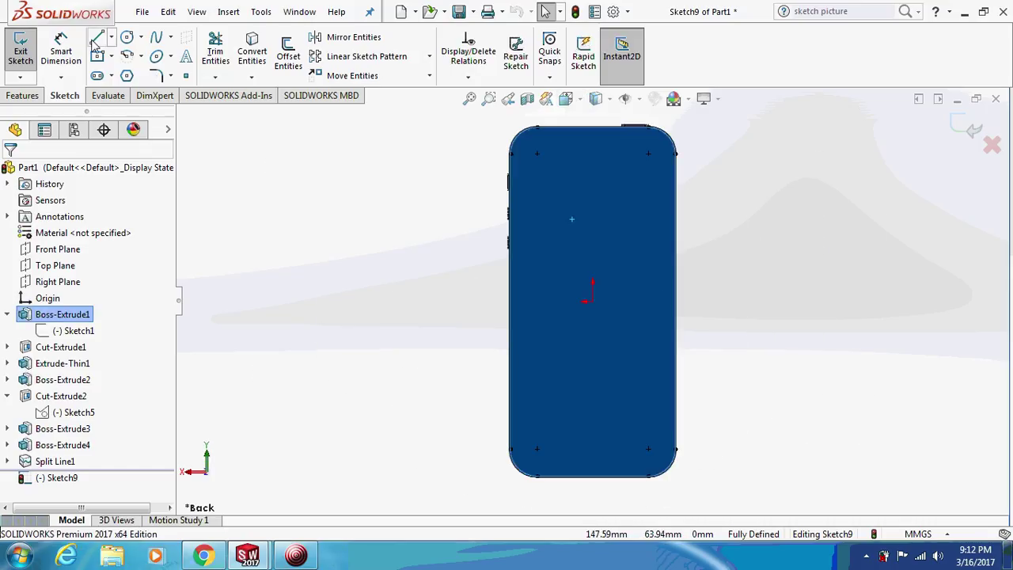
pyautogui.click(492, 170)
pyautogui.click(729, 170)
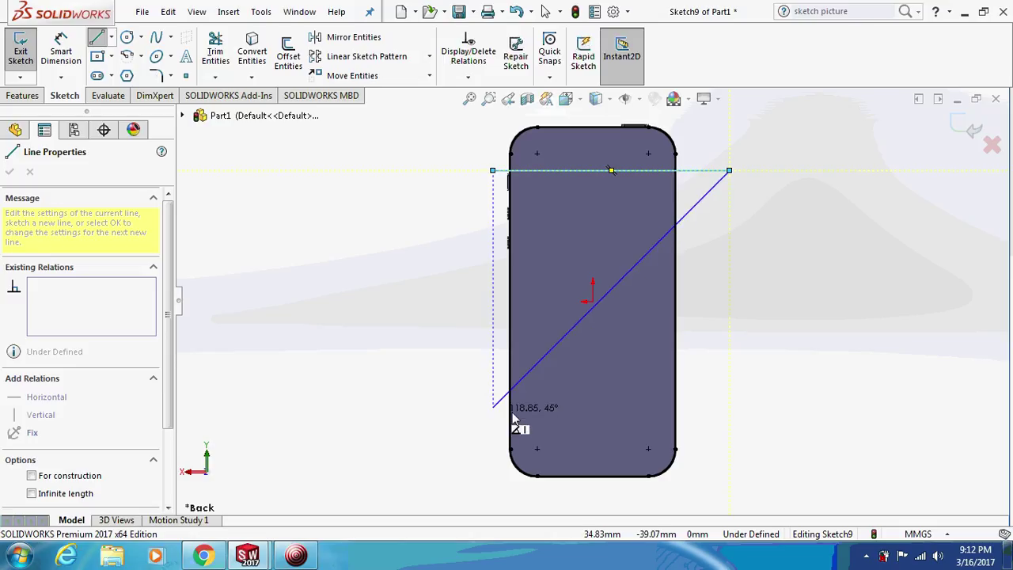
pyautogui.press('Escape')
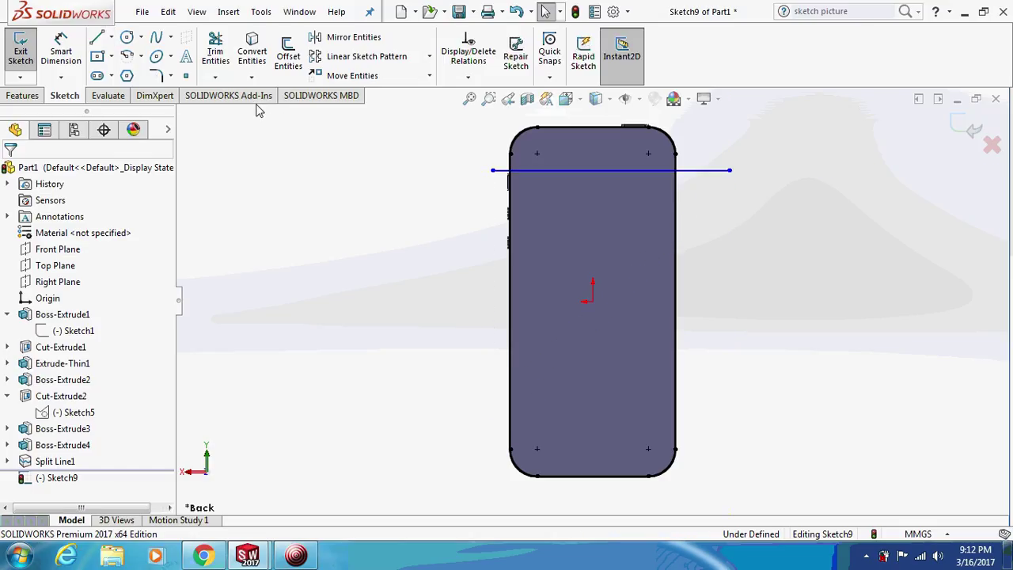
pyautogui.click(98, 39)
pyautogui.click(492, 429)
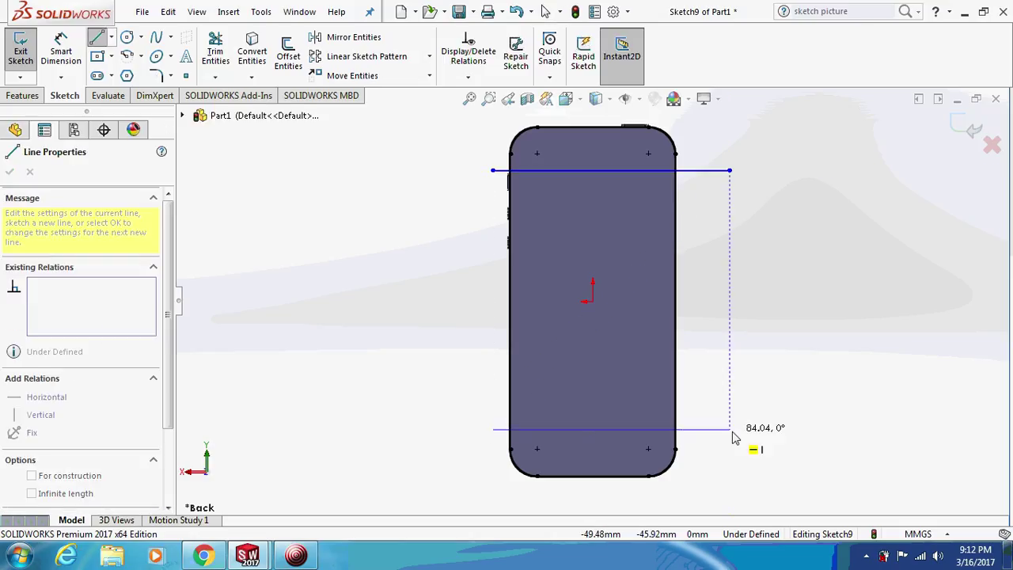
pyautogui.click(729, 429)
pyautogui.press('Escape')
# Dimension the upper line 11.6 mm from the phone's top edge
pyautogui.click(77, 57)
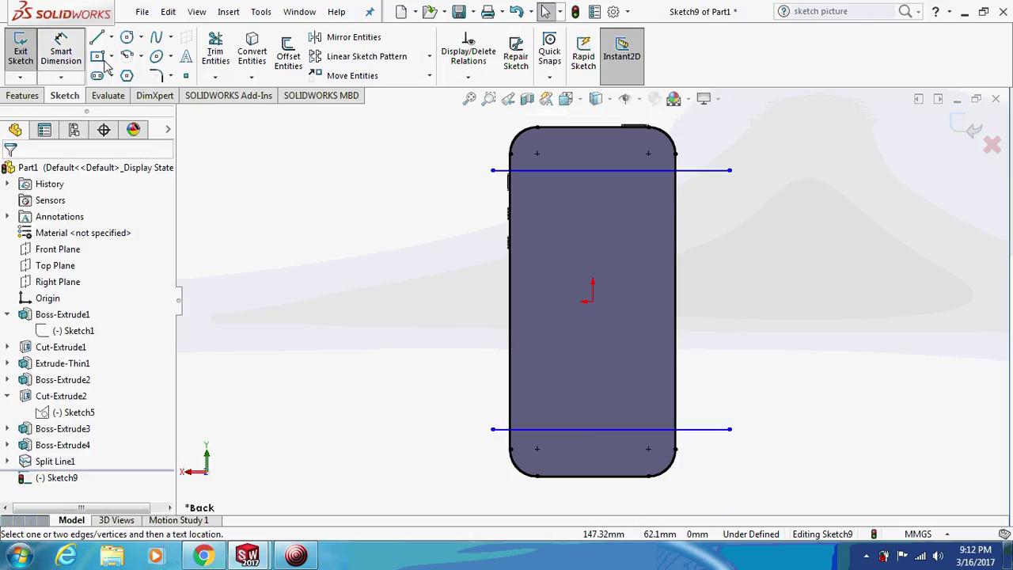
pyautogui.click(592, 127)
pyautogui.click(590, 168)
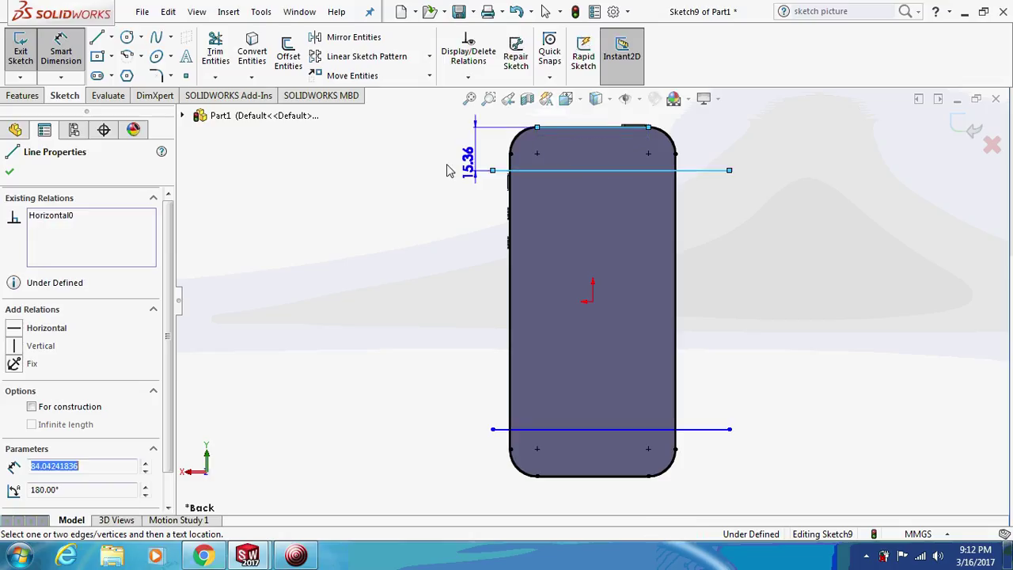
pyautogui.click(390, 162)
pyautogui.write('11.6')
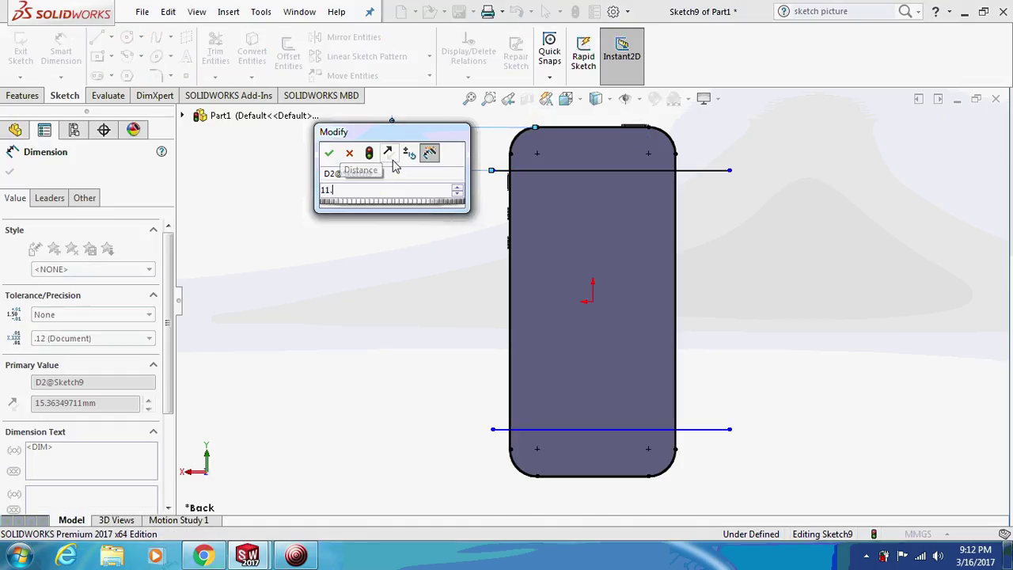
pyautogui.press('Return')
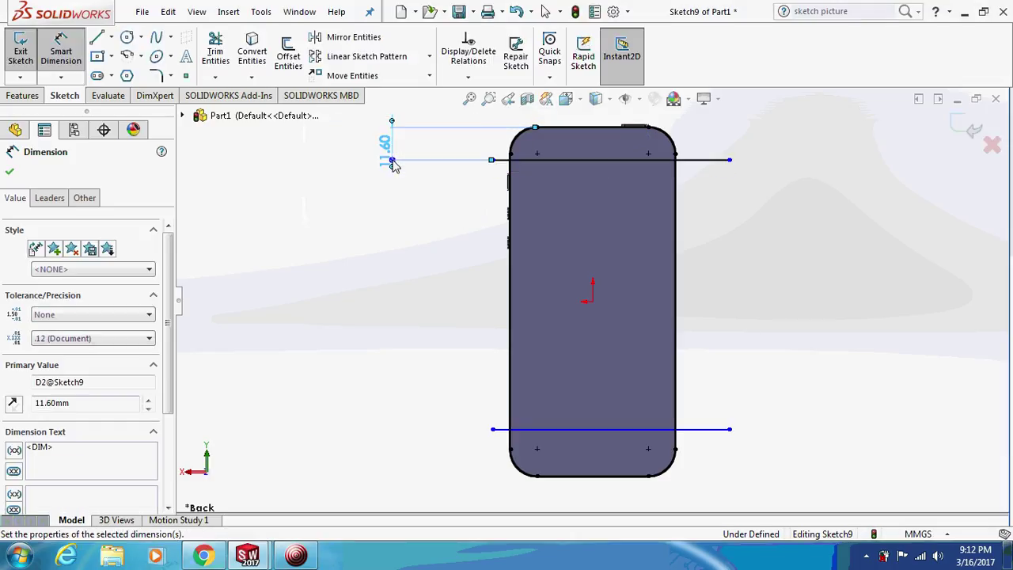
# Dimension the lower line 11.60 mm from the phone's bottom edge
pyautogui.click(593, 431)
pyautogui.click(588, 475)
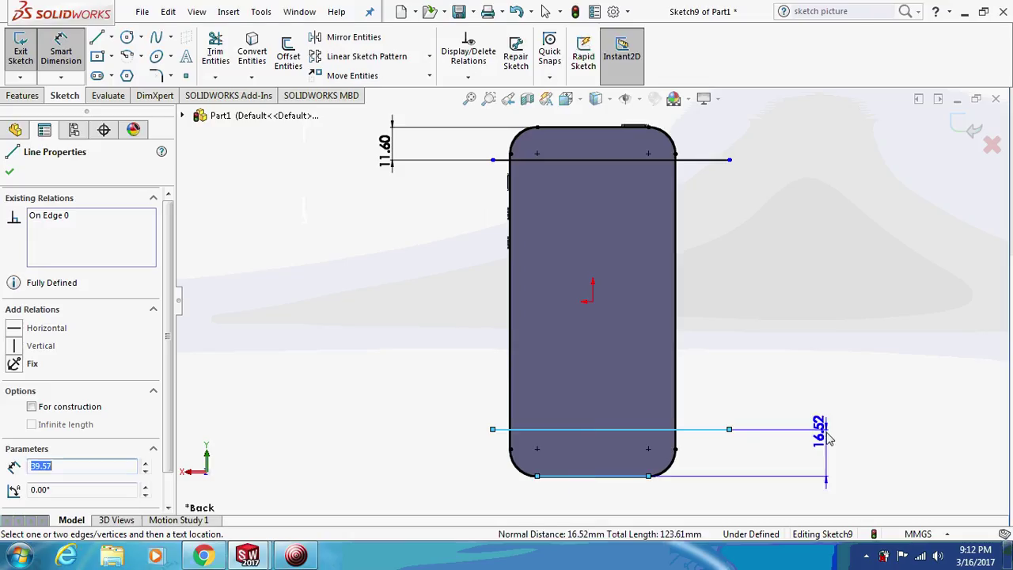
pyautogui.click(827, 437)
pyautogui.write('11.60')
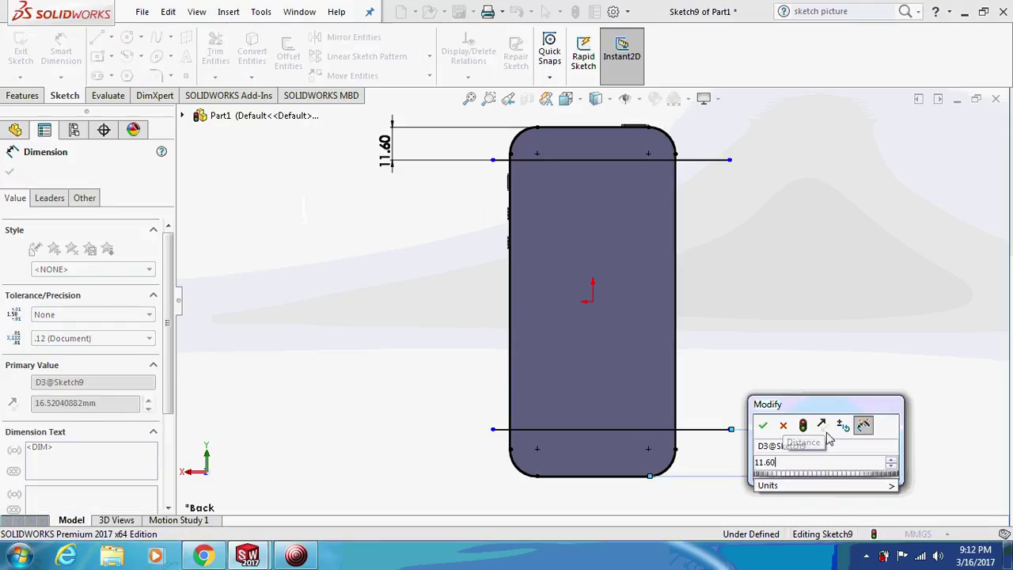
pyautogui.press('Return')
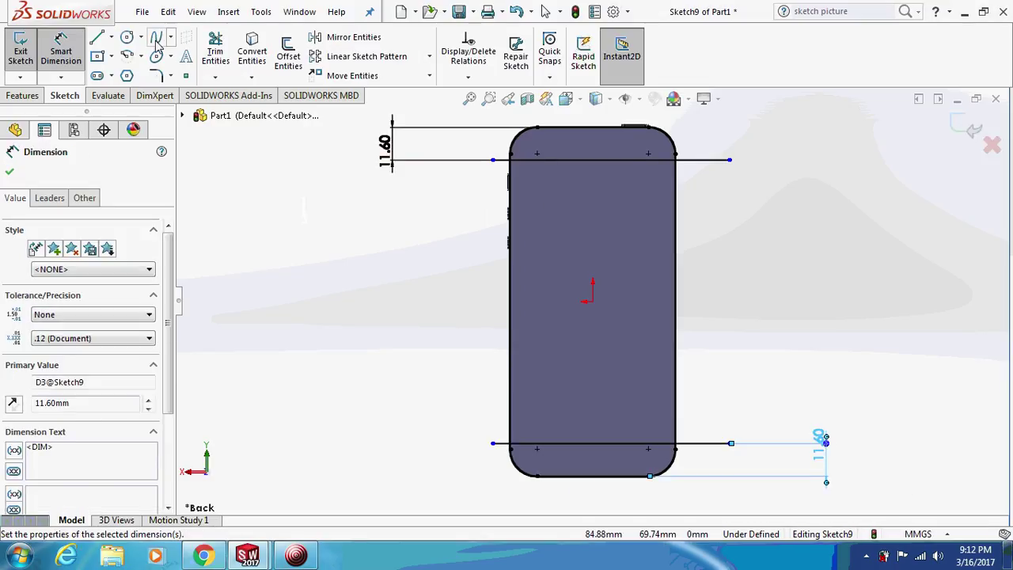
# Trim the overhanging ends of both horizontal lines at the phone's outline with Power trim
pyautogui.click(214, 52)
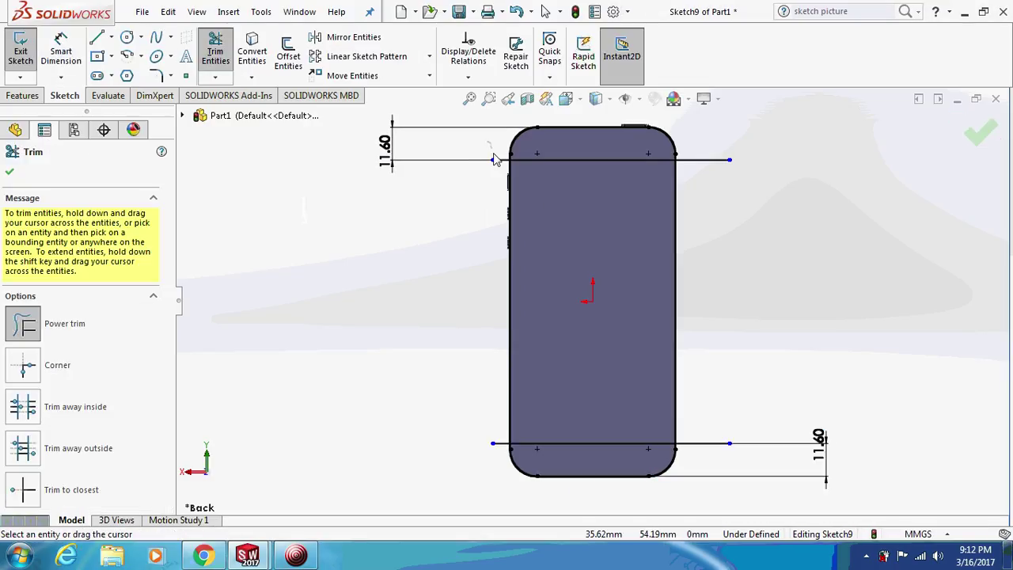
pyautogui.moveTo(559, 241)
pyautogui.mouseDown()
pyautogui.moveTo(717, 176)
pyautogui.moveTo(719, 151)
pyautogui.mouseUp()
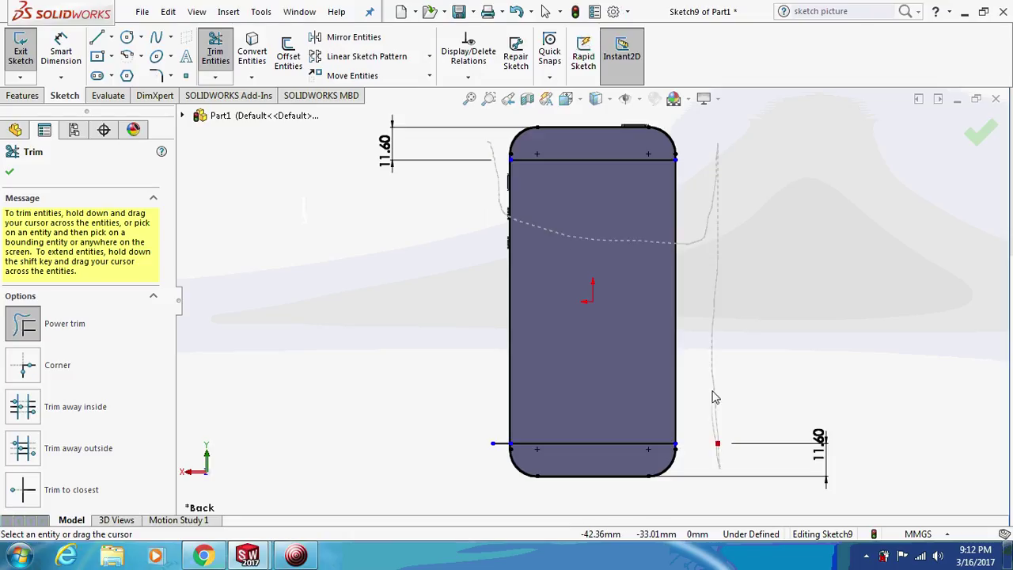
pyautogui.moveTo(502, 465); pyautogui.dragTo(395, 325)
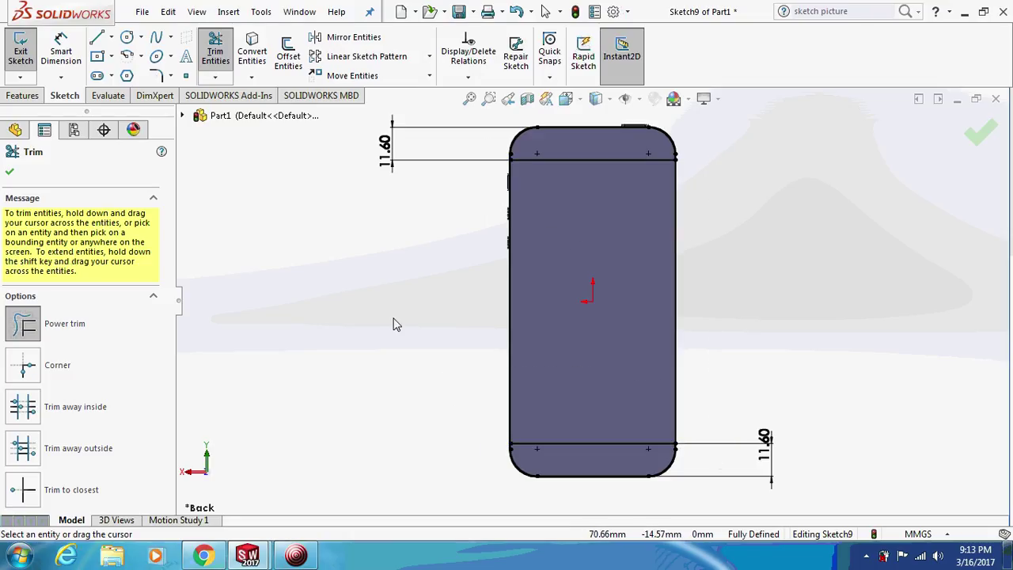
pyautogui.click(991, 134)
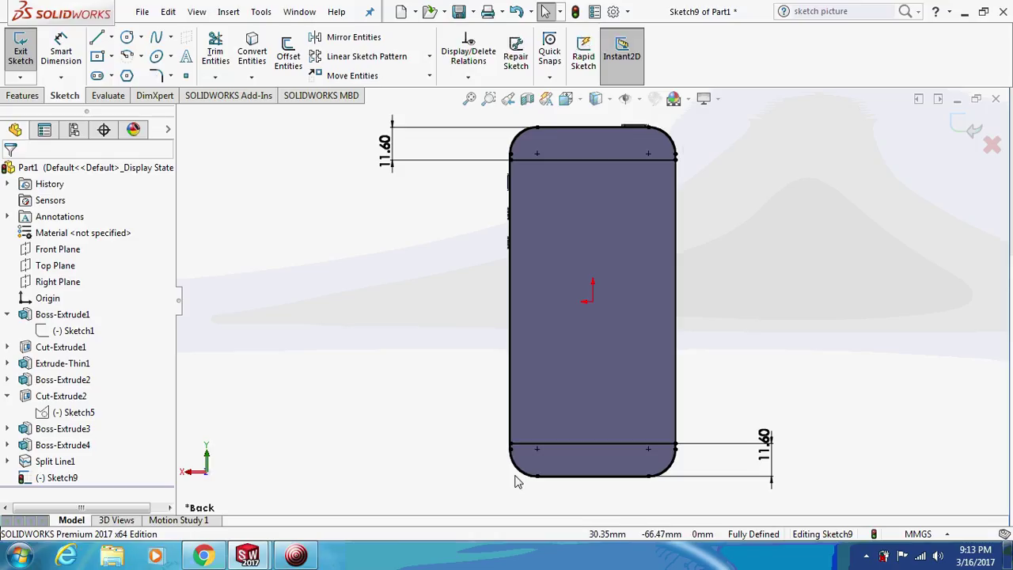
# Exit the sketch, divide the phone's back face with a projected Split Line, and check the resulting end areas
pyautogui.click(22, 96)
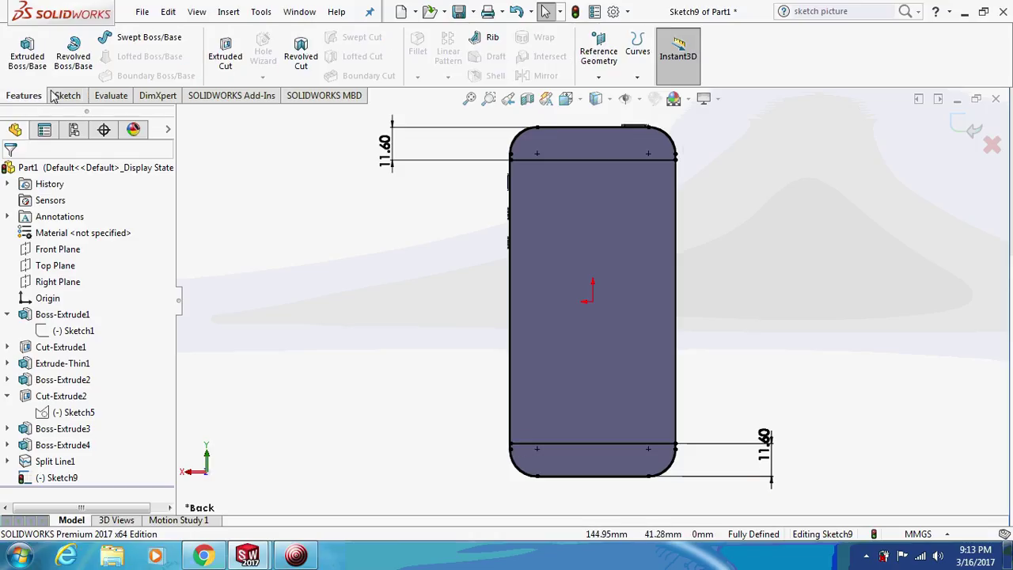
pyautogui.click(966, 127)
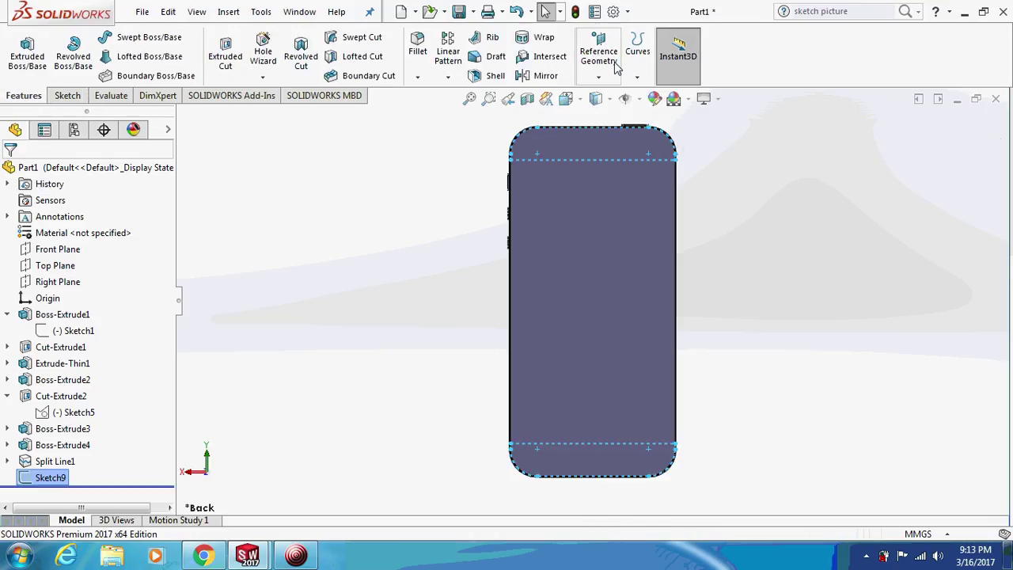
pyautogui.click(638, 77)
pyautogui.click(665, 93)
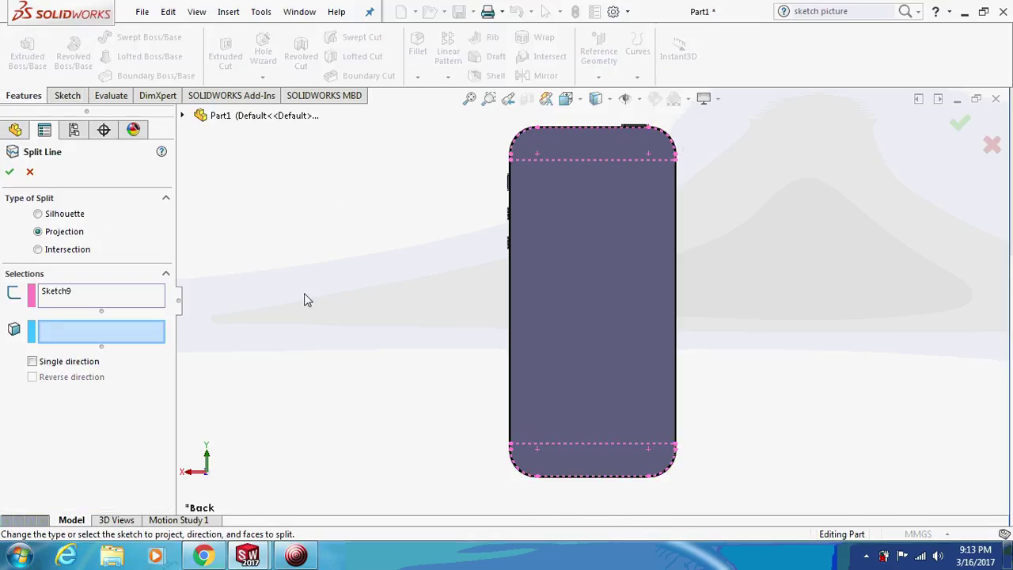
pyautogui.click(572, 272)
pyautogui.click(9, 171)
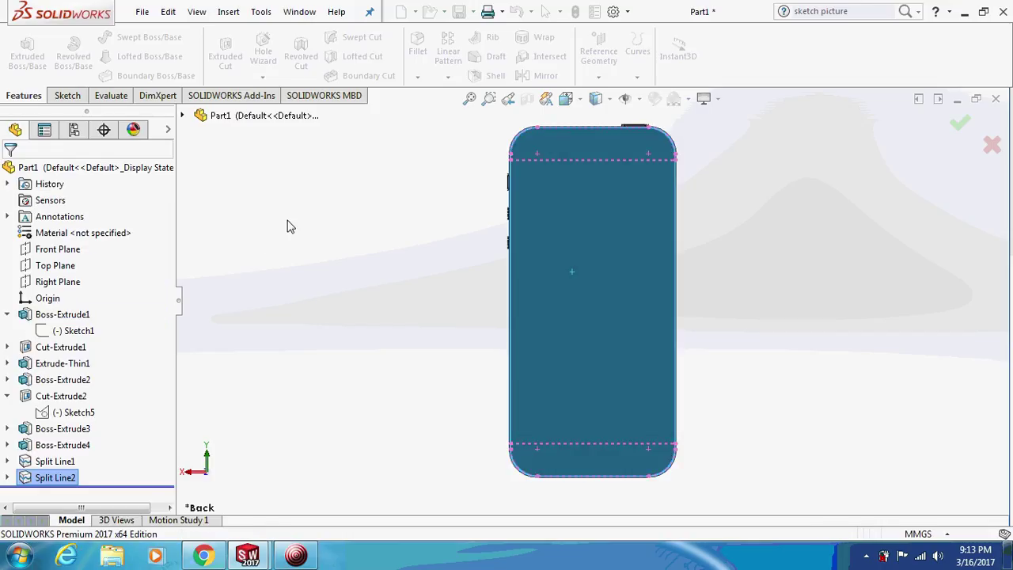
pyautogui.click(605, 190)
pyautogui.click(584, 457)
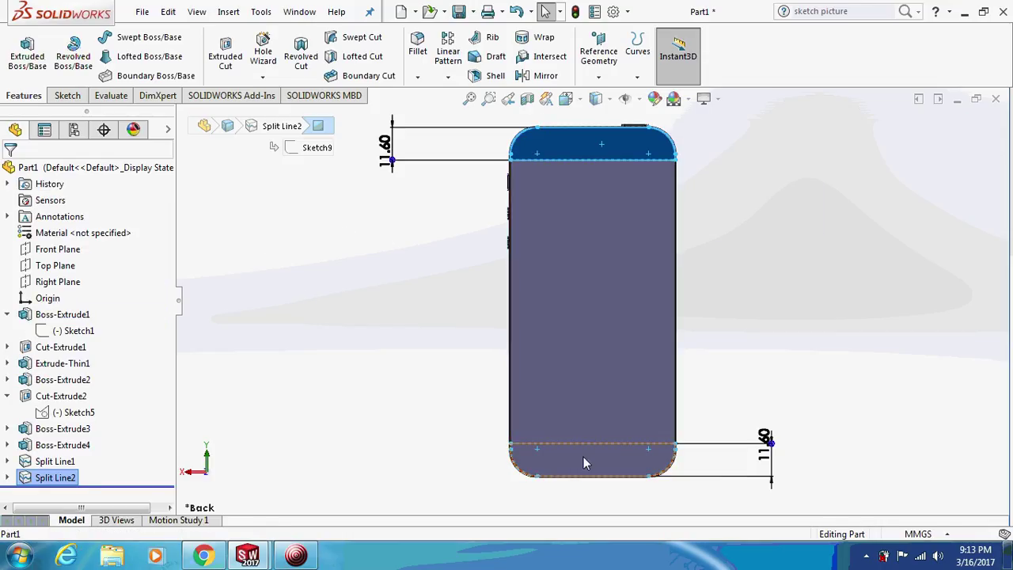
pyautogui.hotkey('ctrl', '4')
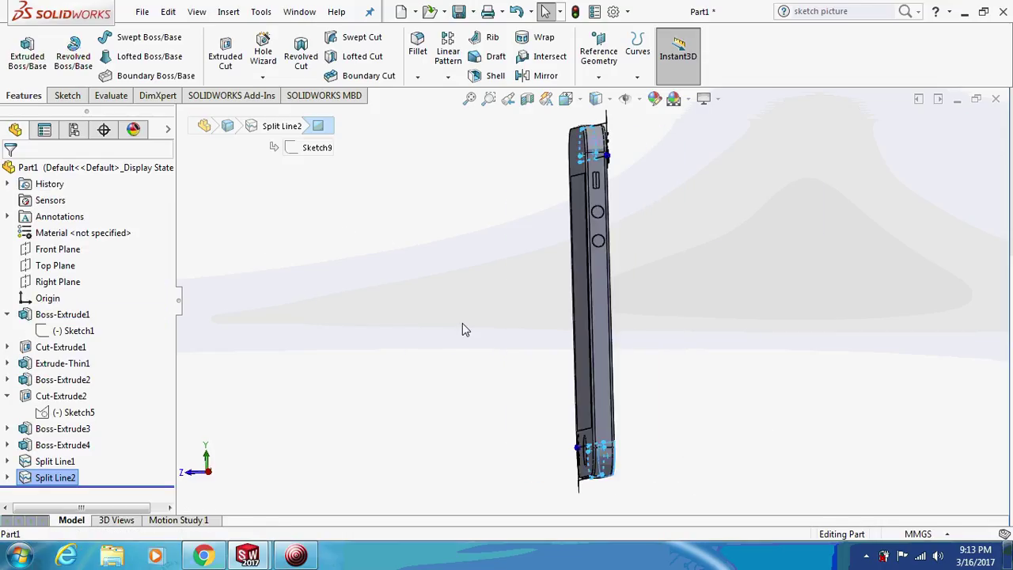
pyautogui.hotkey('ctrl', '1')
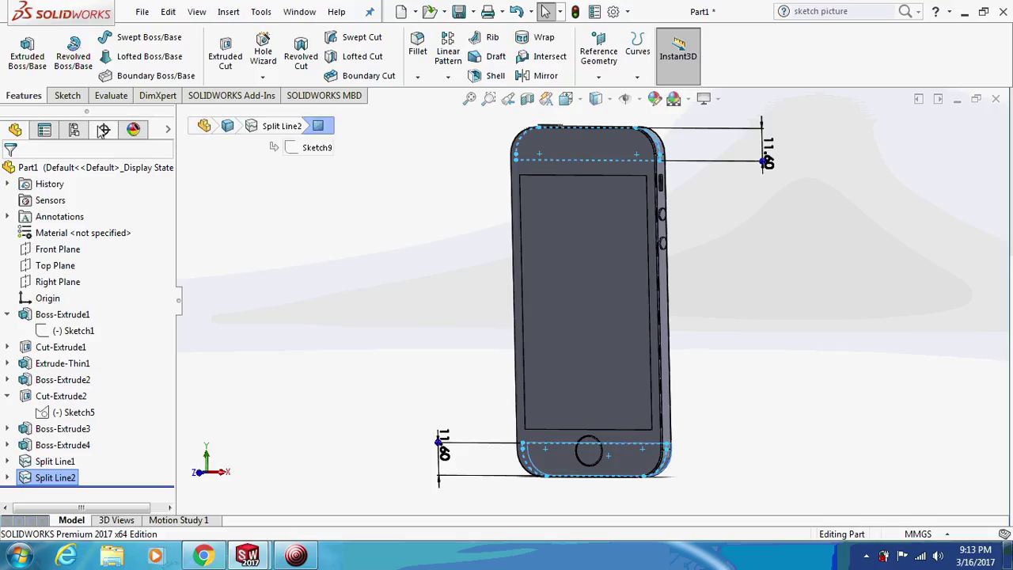
pyautogui.click(133, 129)
pyautogui.moveTo(459, 259); pyautogui.dragTo(139, 281, button='middle')
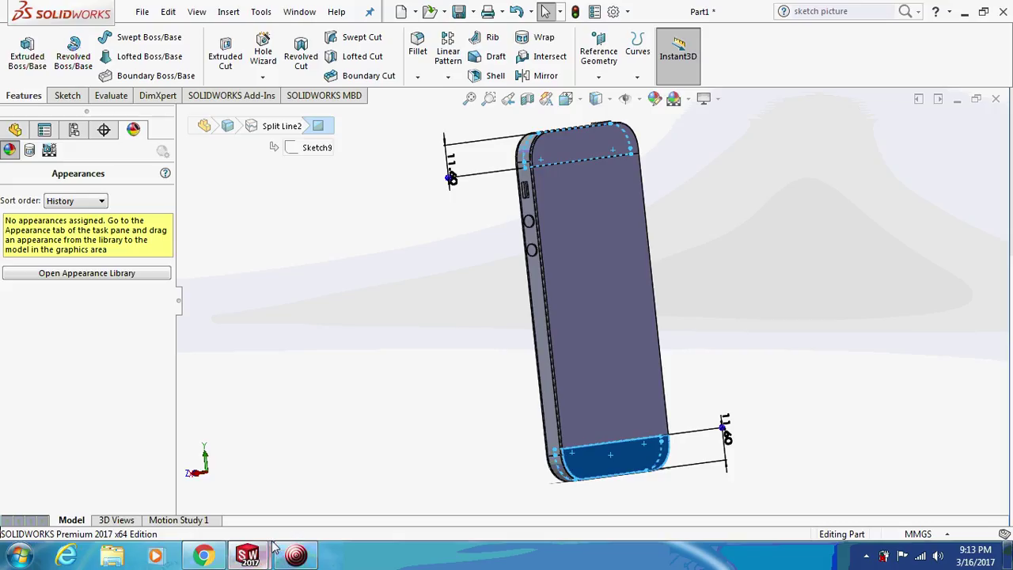
pyautogui.click(296, 554)
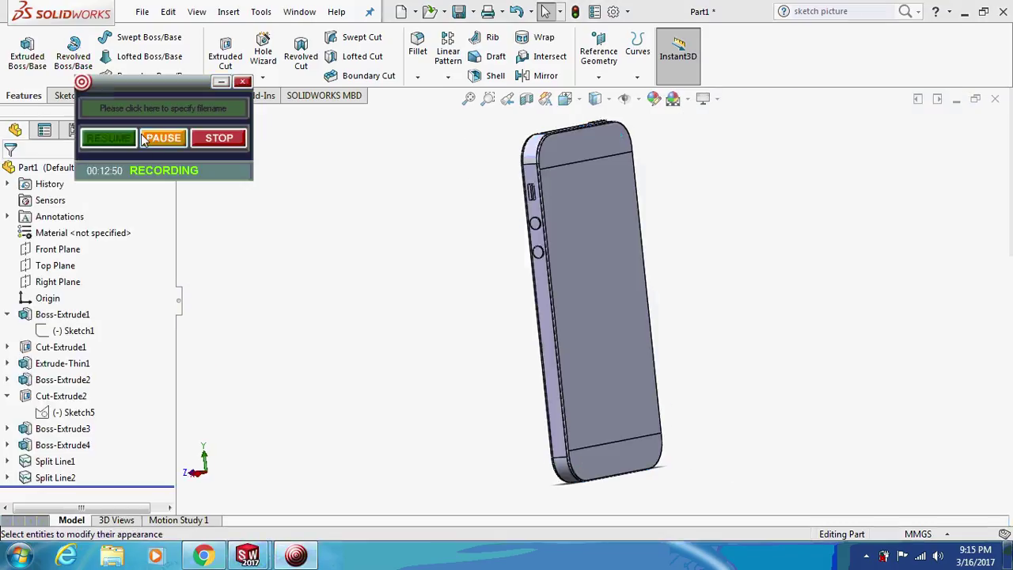
pyautogui.click(221, 82)
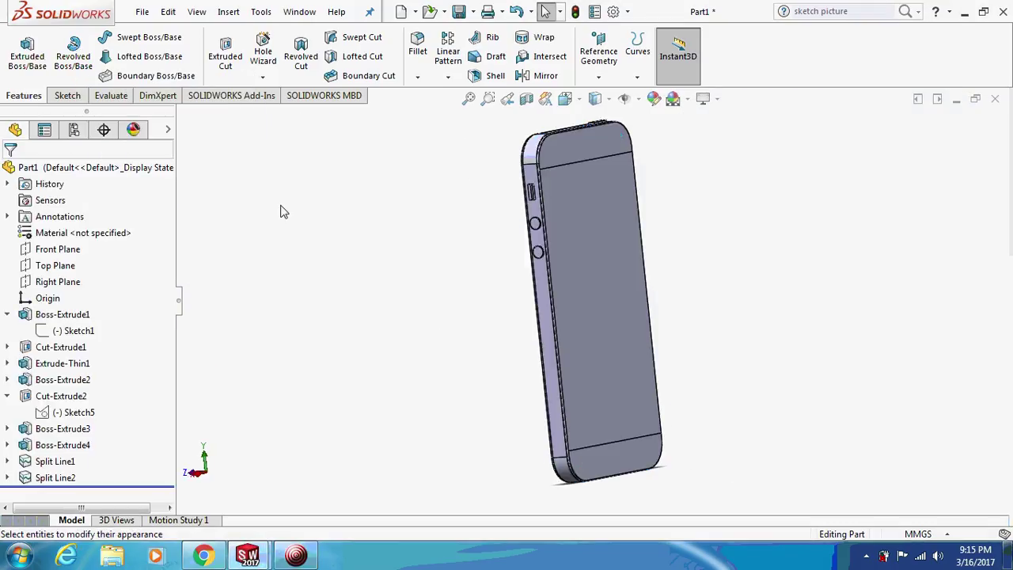
# Try to color the whole part black
pyautogui.click(654, 98)
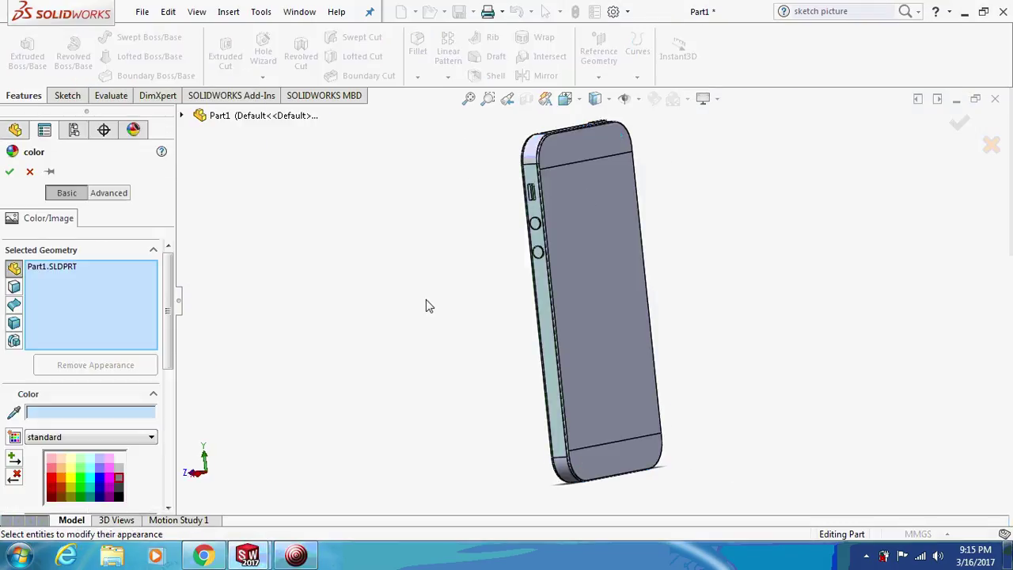
pyautogui.scroll(-4, 130, 341)
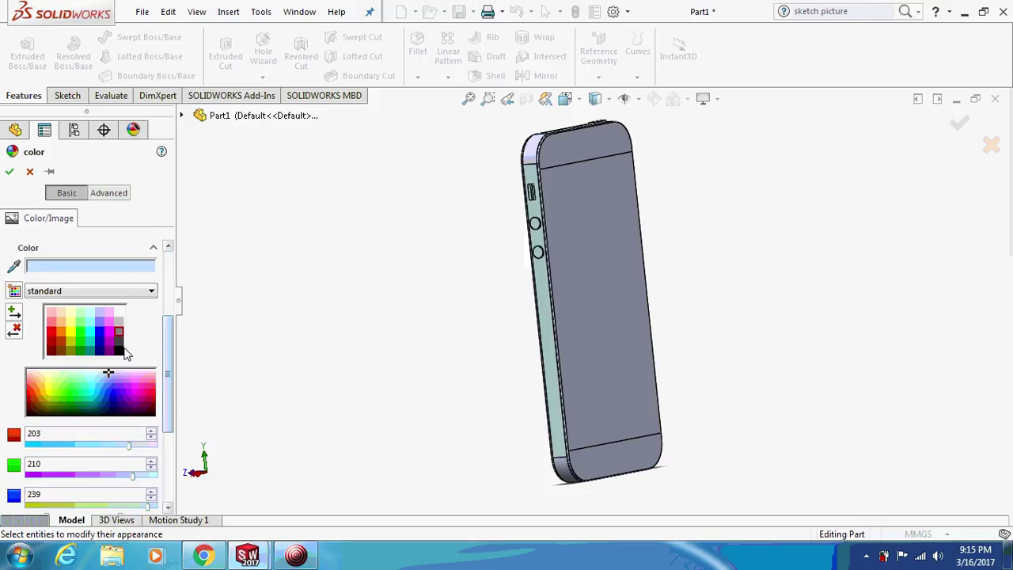
pyautogui.click(119, 350)
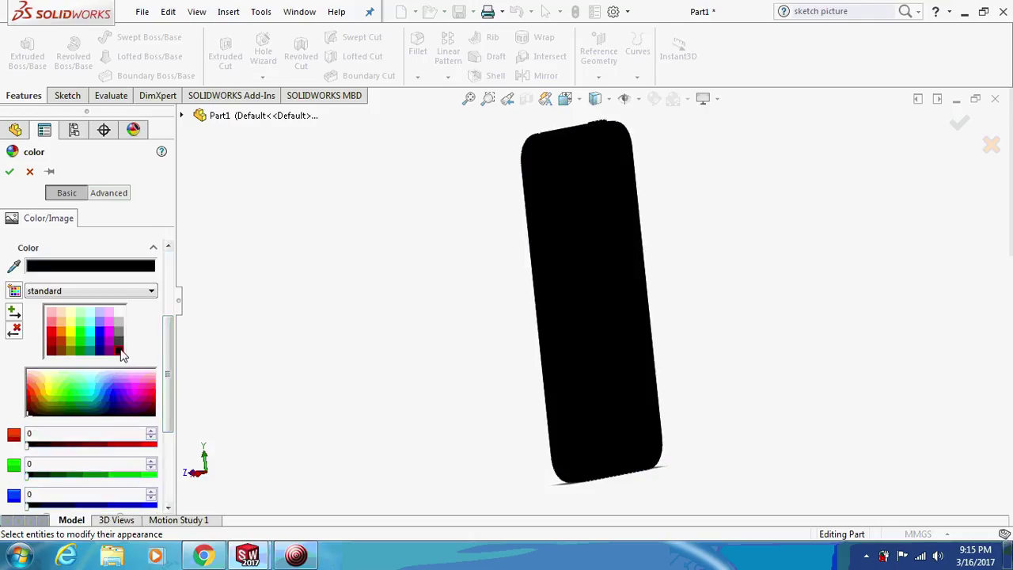
pyautogui.click(559, 143)
pyautogui.rightClick(562, 148)
pyautogui.click(589, 252)
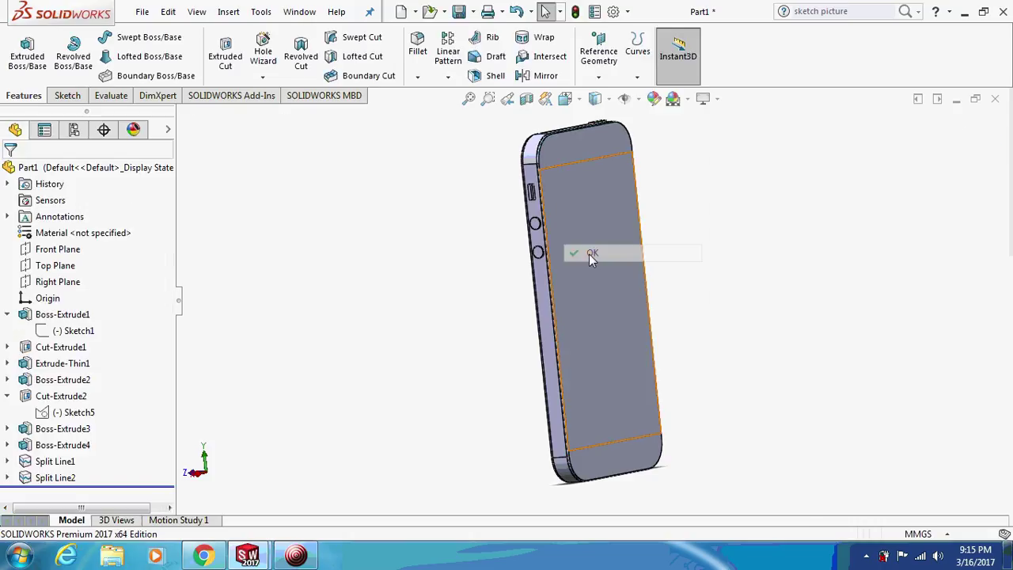
pyautogui.click(577, 173)
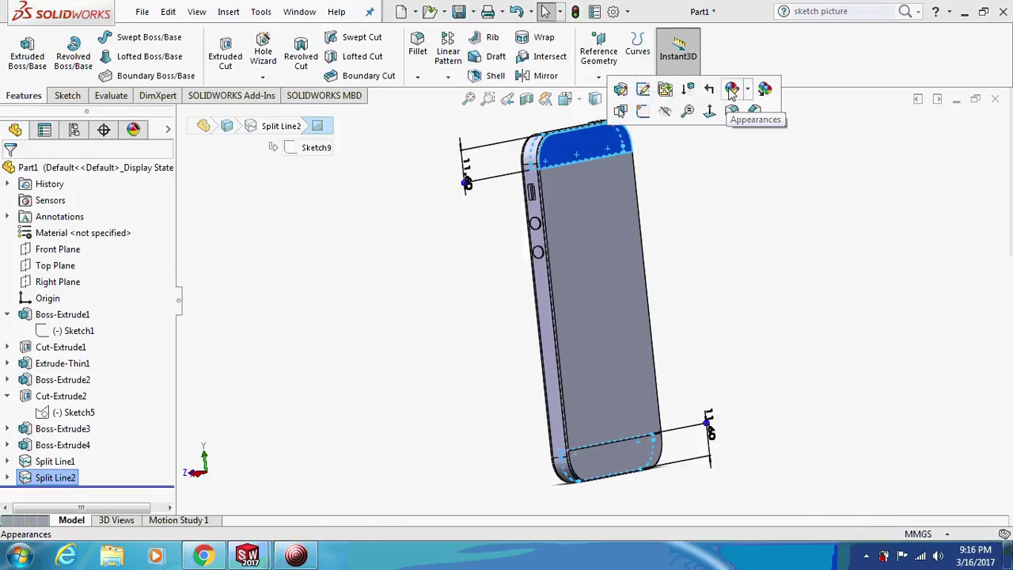
pyautogui.moveTo(735, 94)
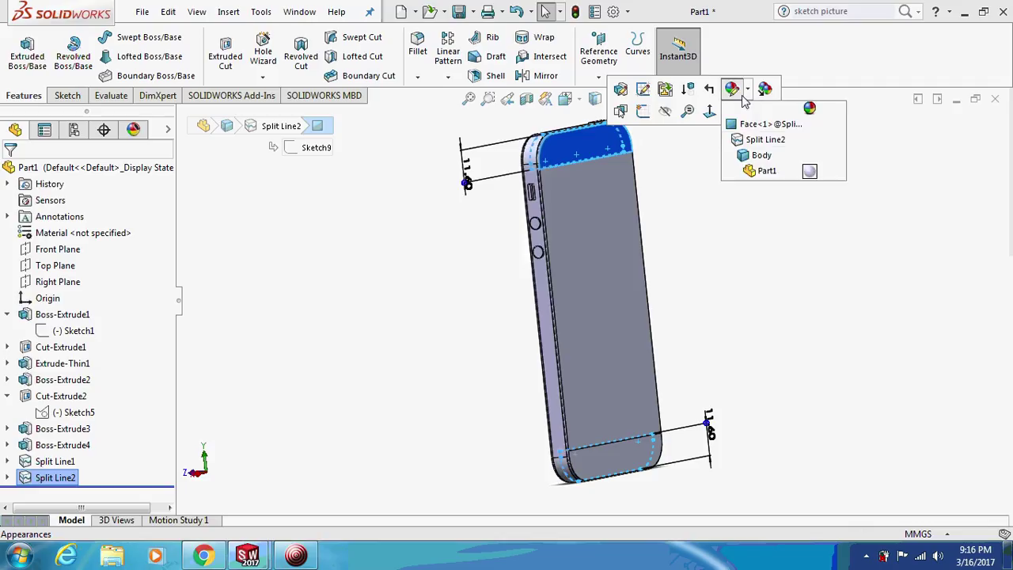
pyautogui.click(764, 140)
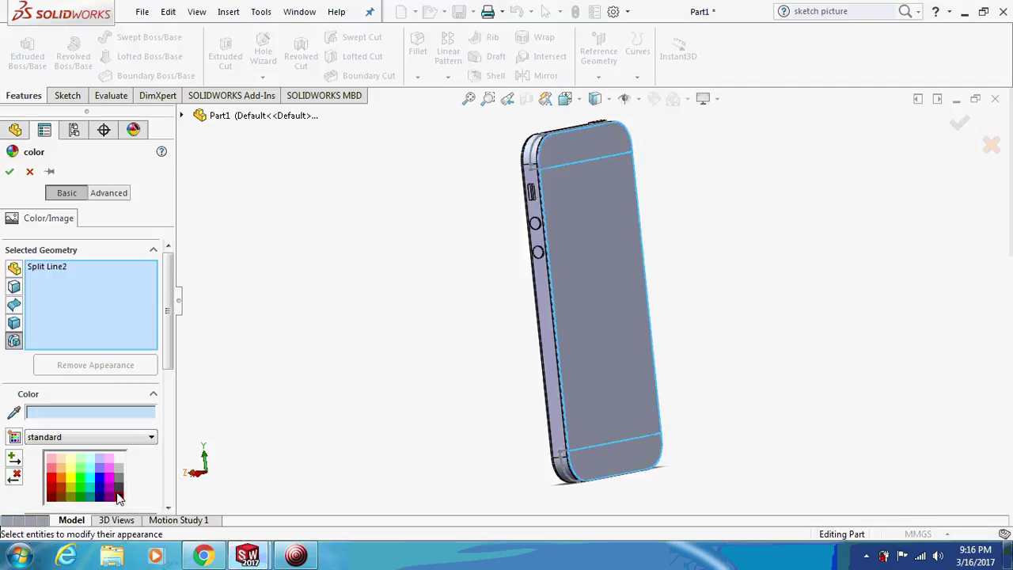
pyautogui.click(118, 497)
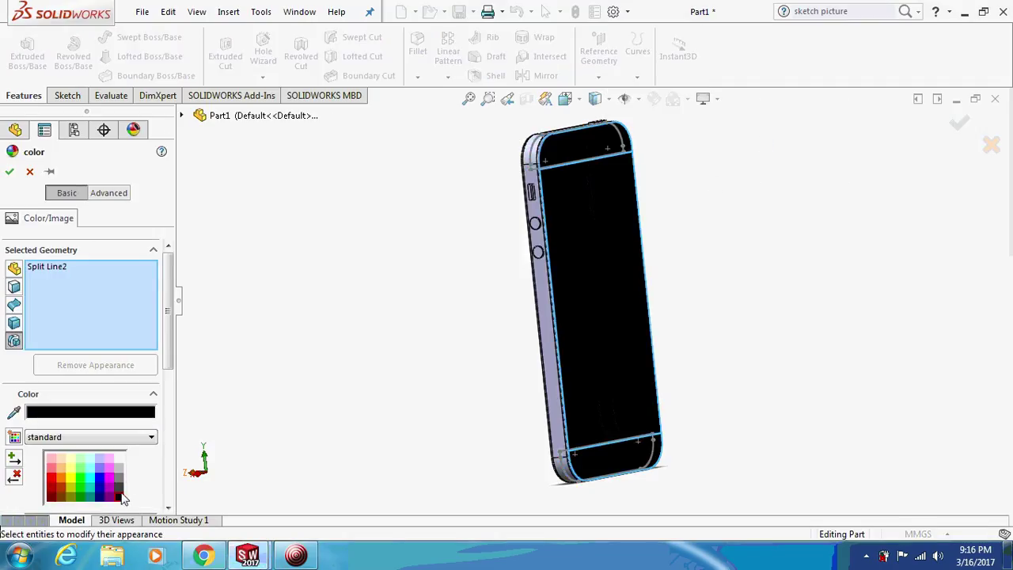
pyautogui.click(580, 313)
pyautogui.rightClick(580, 313)
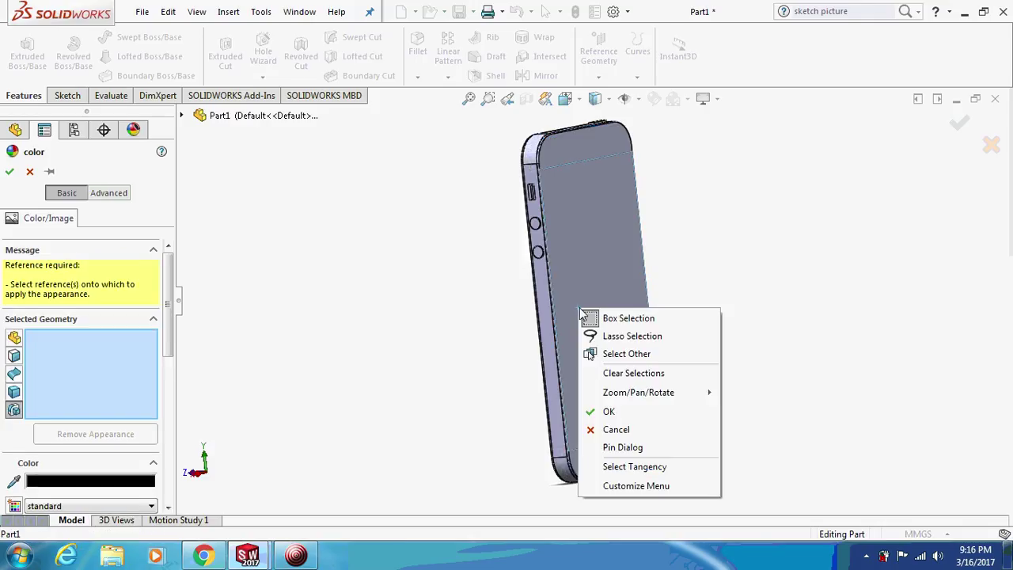
pyautogui.click(622, 434)
# Color the upper and lower end areas of the phone's back and the front face around the screen black
pyautogui.click(605, 138)
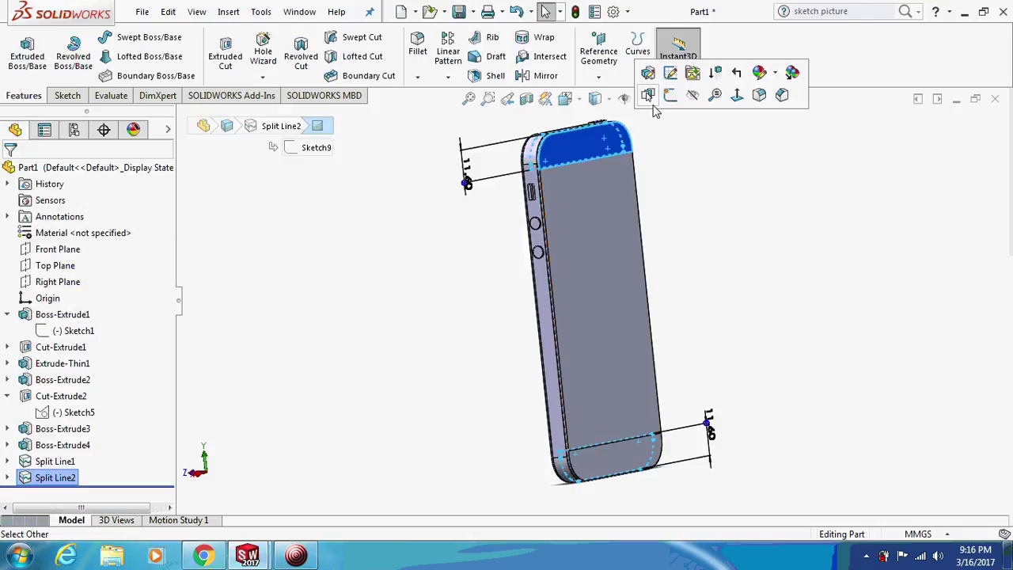
pyautogui.click(777, 79)
pyautogui.click(782, 109)
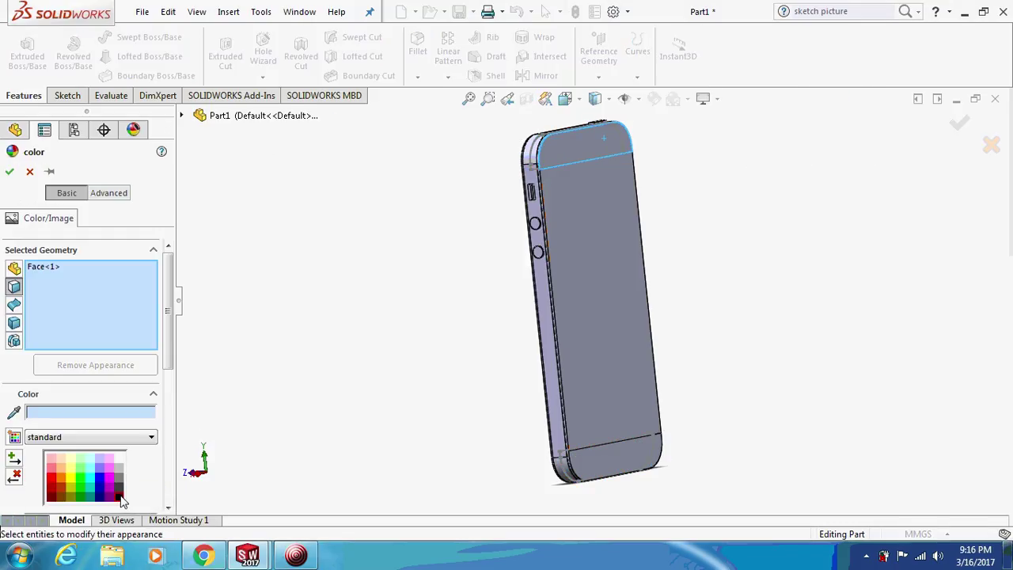
pyautogui.click(119, 497)
pyautogui.click(606, 451)
pyautogui.hotkey('ctrl', '1')
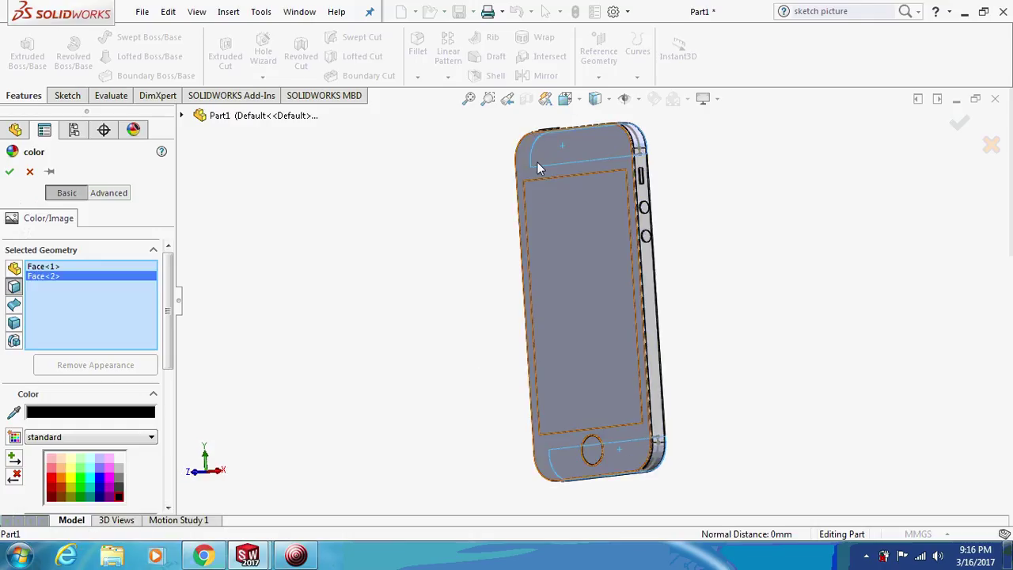
pyautogui.click(539, 151)
pyautogui.moveTo(487, 207); pyautogui.dragTo(516, 310, button='middle')
pyautogui.click(10, 170)
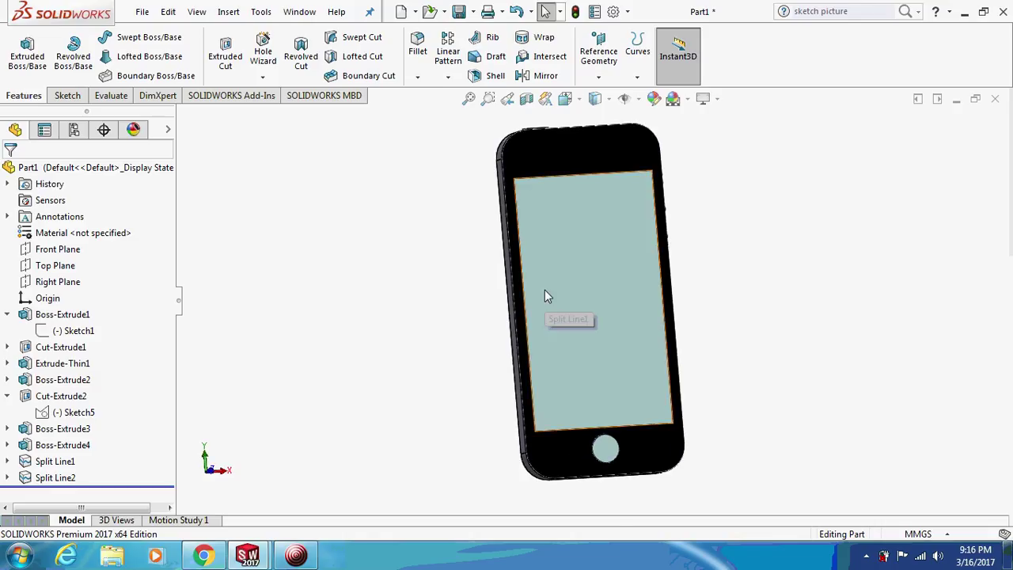
pyautogui.click(567, 277)
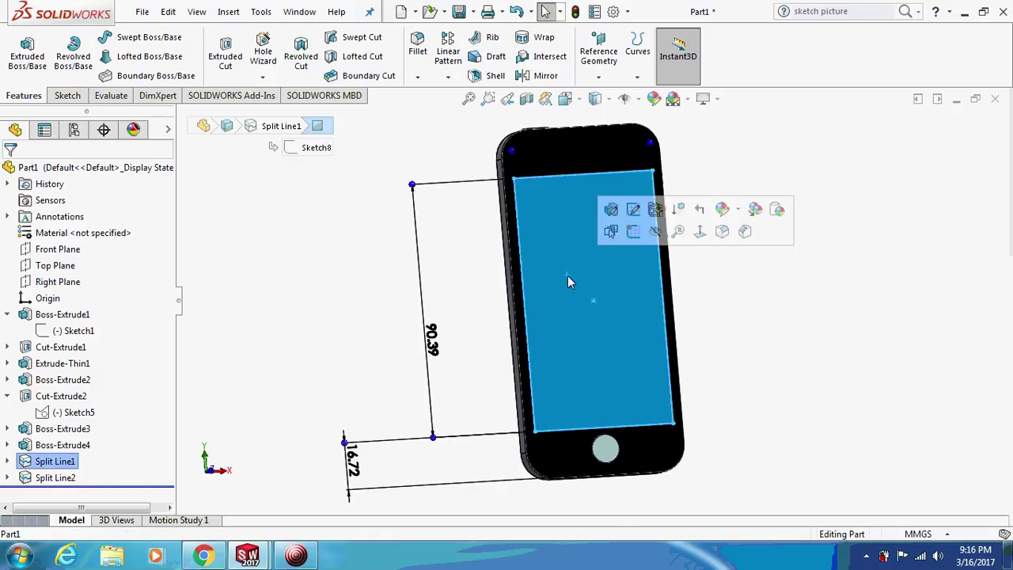
pyautogui.click(461, 198)
pyautogui.click(261, 12)
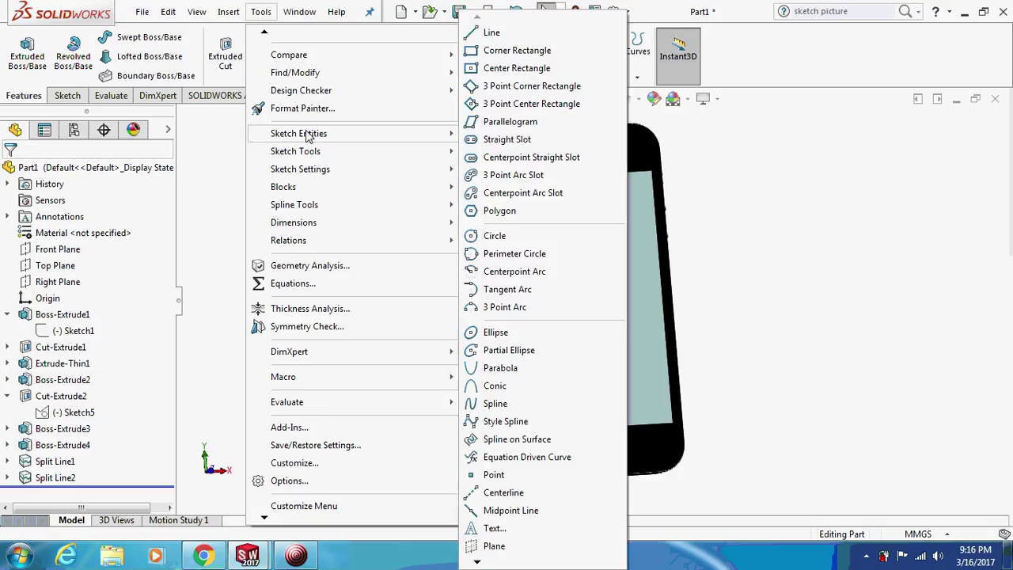
pyautogui.moveTo(292, 151)
pyautogui.click(789, 333)
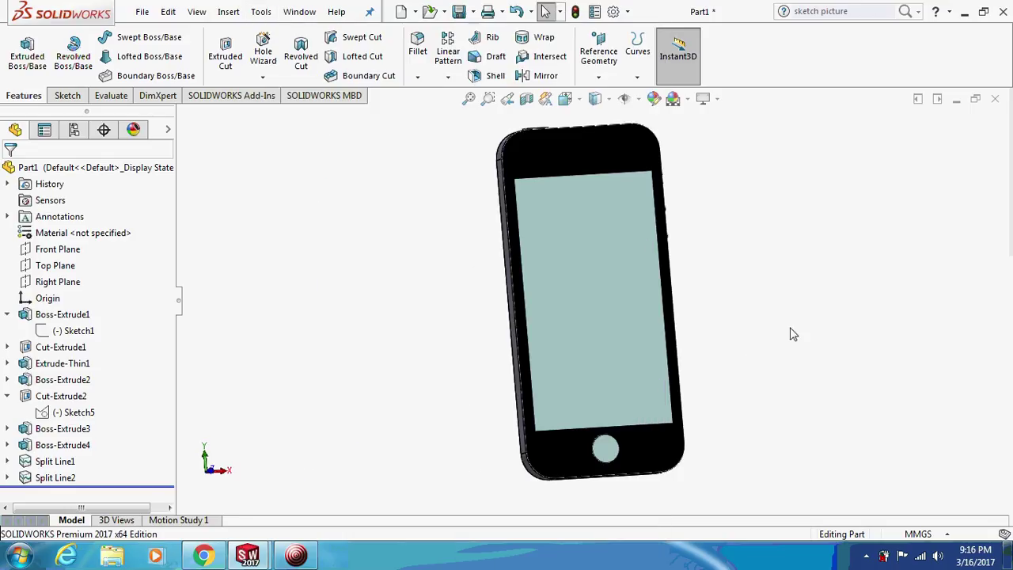
# Start a sketch on the phone's screen face and insert the picture file "download" as a Sketch Picture
pyautogui.rightClick(640, 294)
pyautogui.click(674, 196)
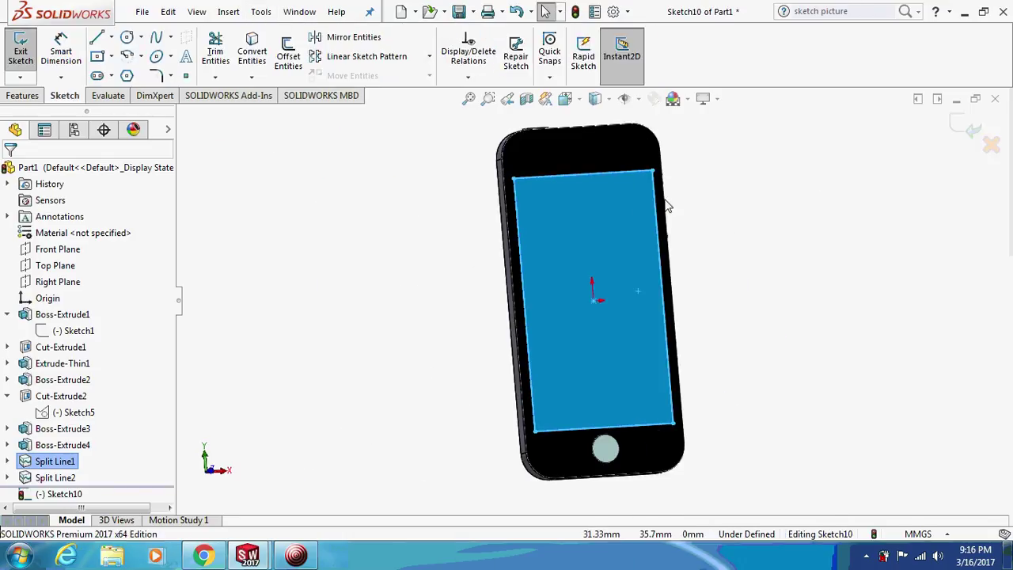
pyautogui.click(261, 13)
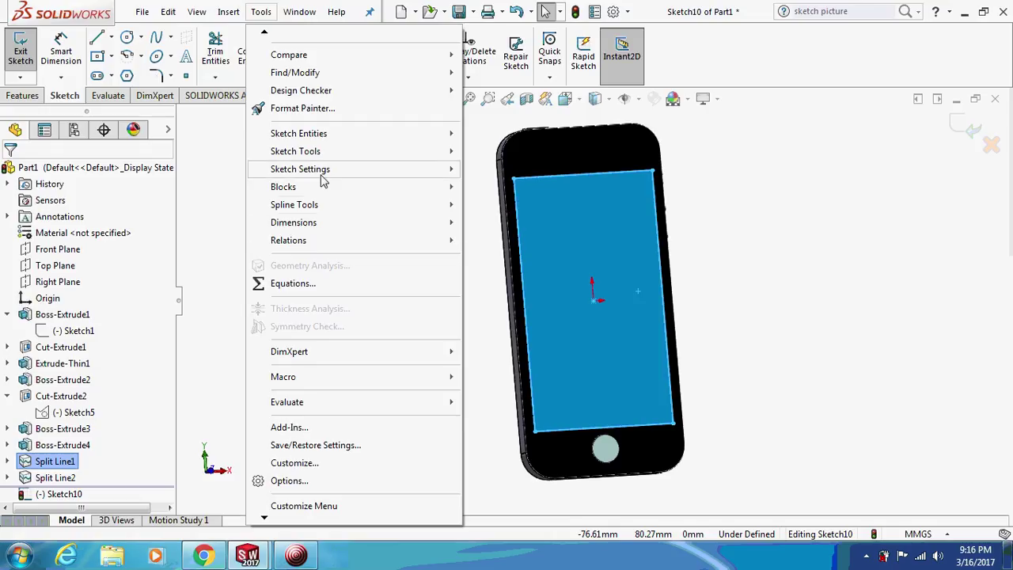
pyautogui.moveTo(320, 152)
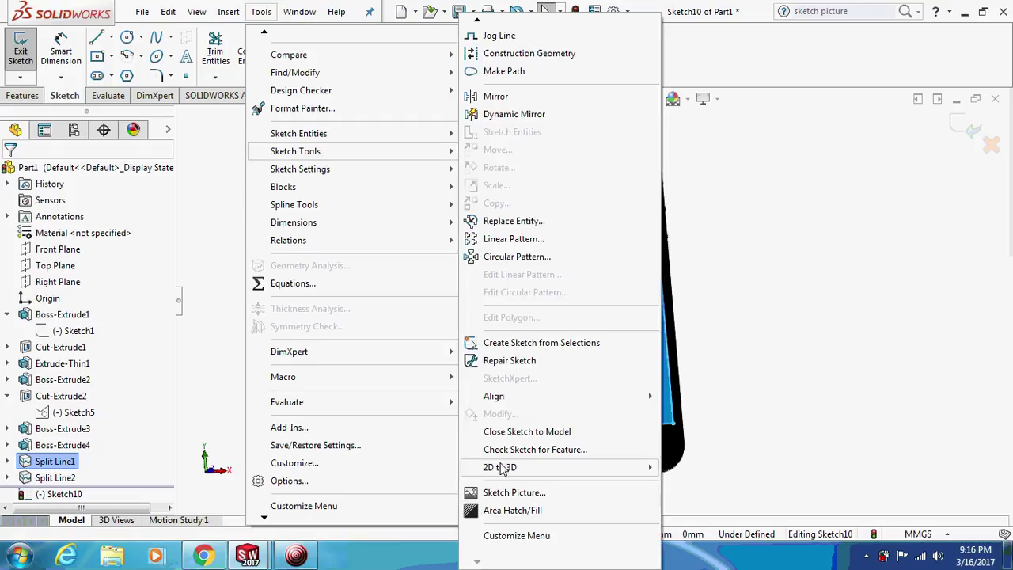
pyautogui.click(515, 492)
pyautogui.click(445, 119)
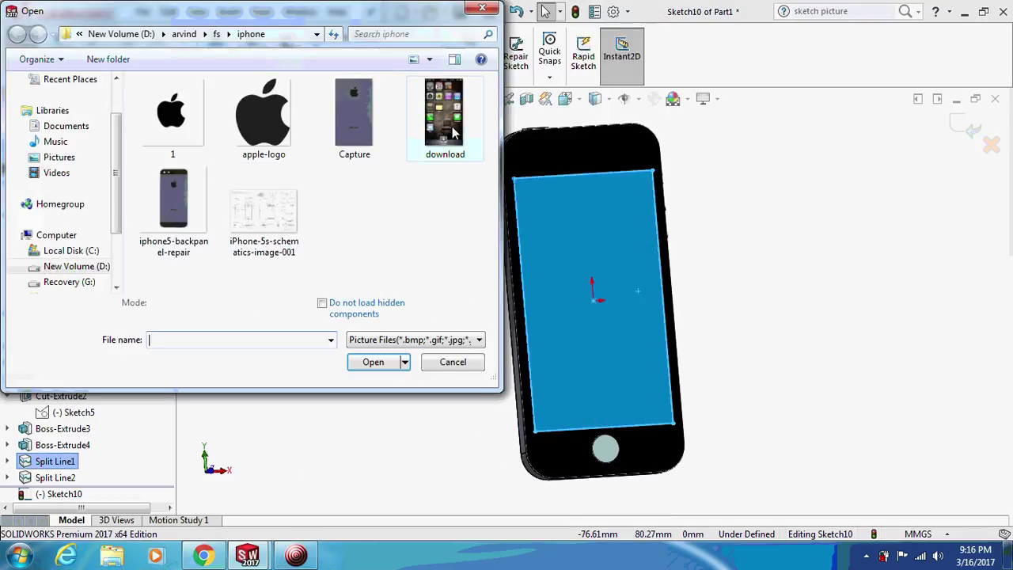
pyautogui.click(372, 368)
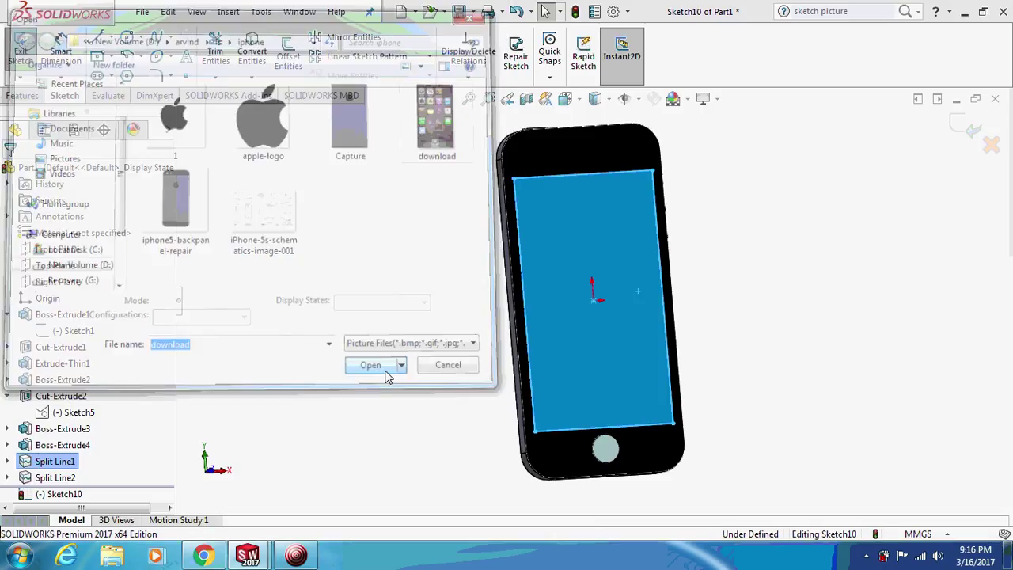
# Enter a width of 51.70 mm for the sketch picture, and set its height to 90.39 mm
pyautogui.moveTo(81, 288); pyautogui.dragTo(2, 293)
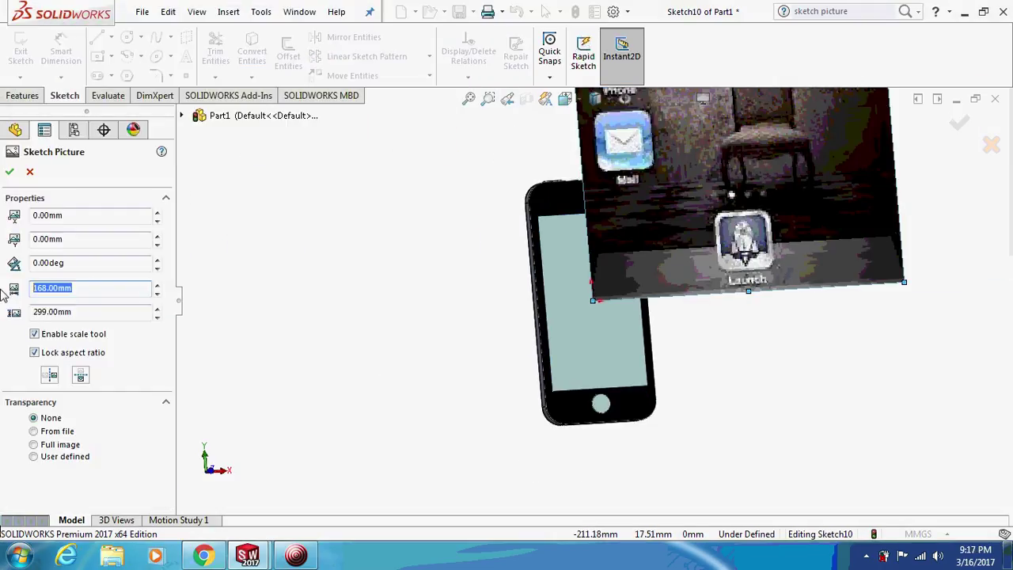
pyautogui.write('51.70')
pyautogui.press('Return')
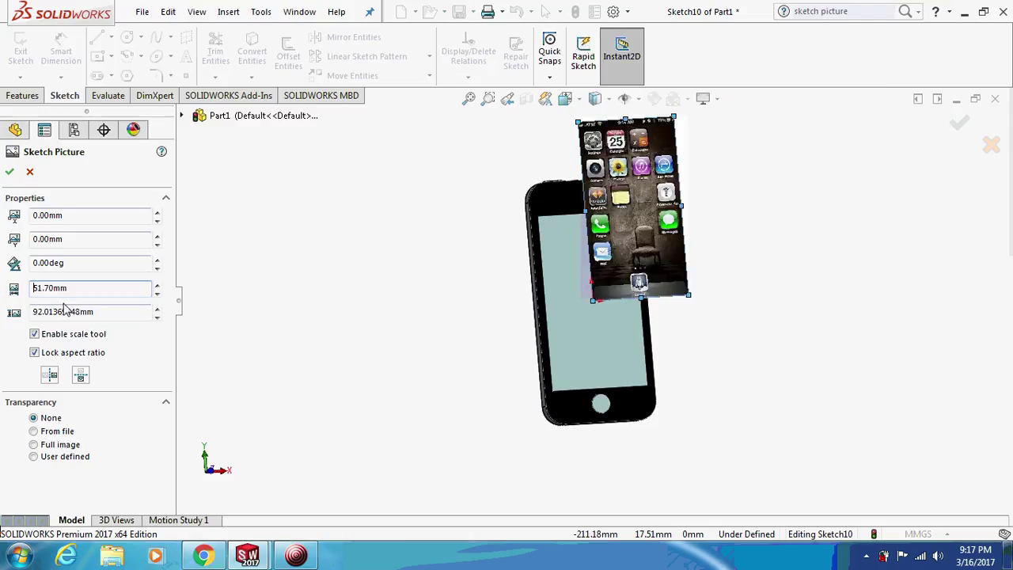
pyautogui.moveTo(119, 312); pyautogui.dragTo(2, 315)
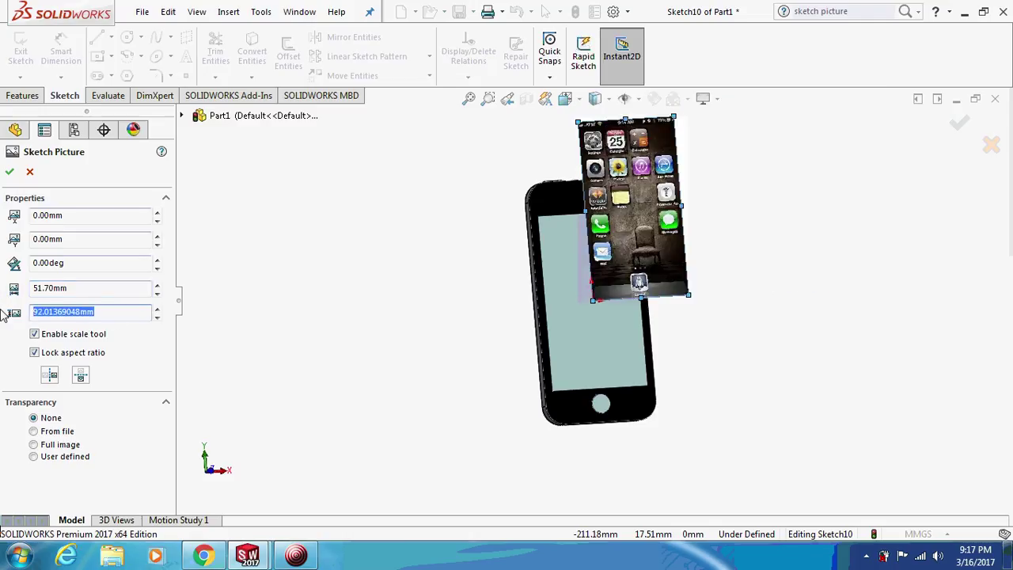
pyautogui.write('90.3')
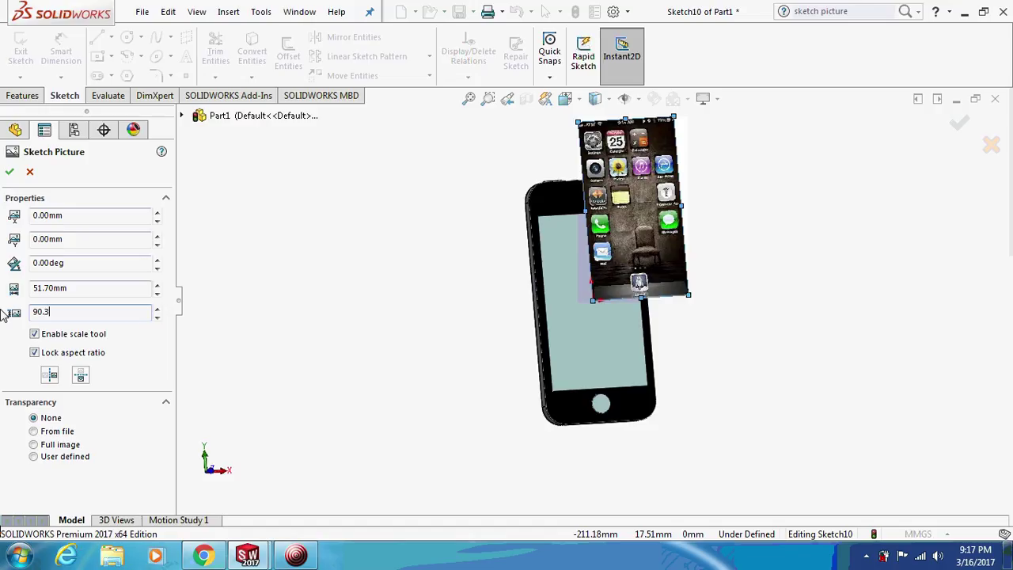
pyautogui.write('9')
pyautogui.press('Return')
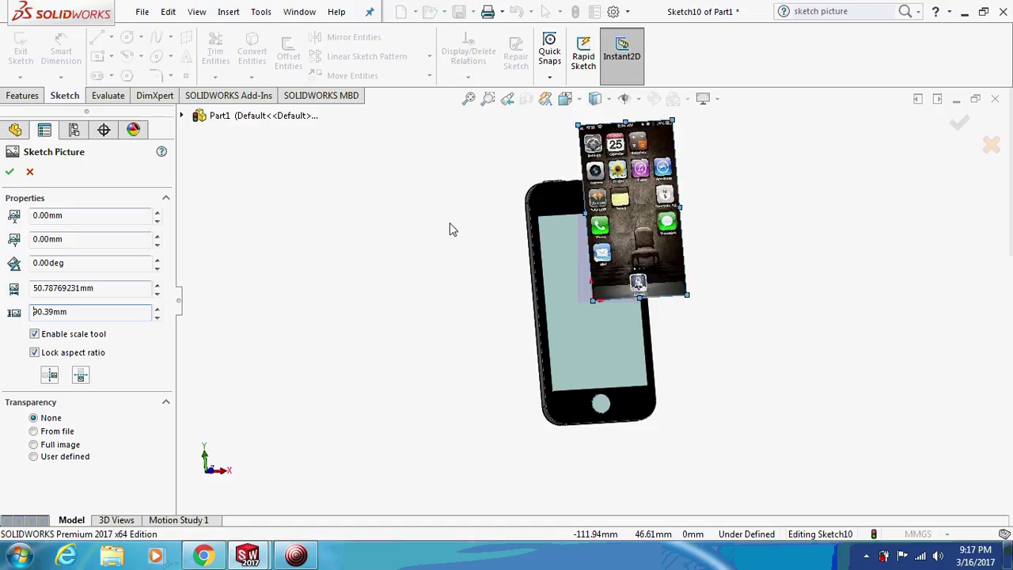
# Position the picture over the phone's screen area and accept the Sketch Picture
pyautogui.moveTo(607, 258); pyautogui.dragTo(551, 345)
pyautogui.click(565, 98)
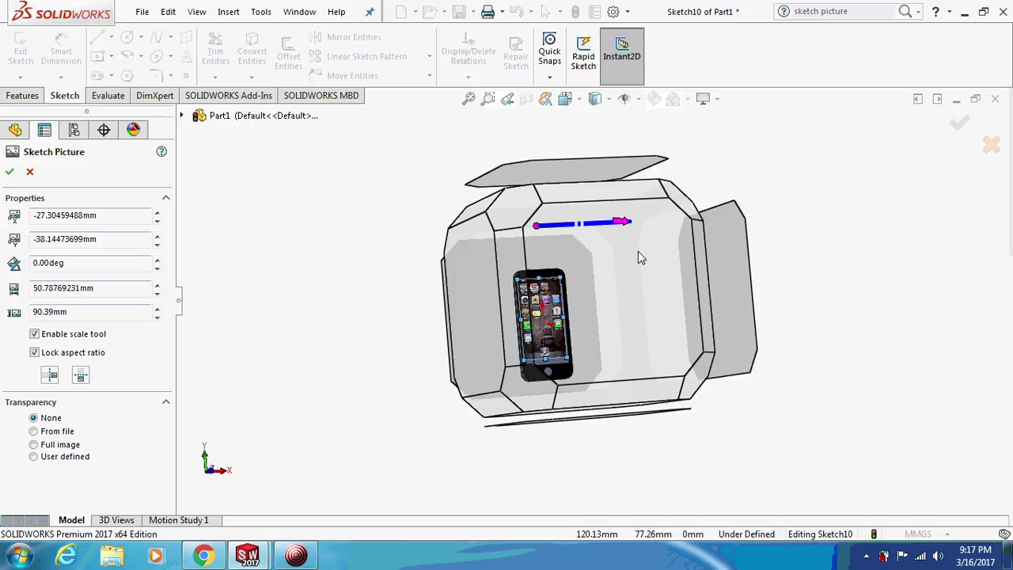
pyautogui.click(638, 251)
pyautogui.moveTo(520, 342); pyautogui.dragTo(512, 331)
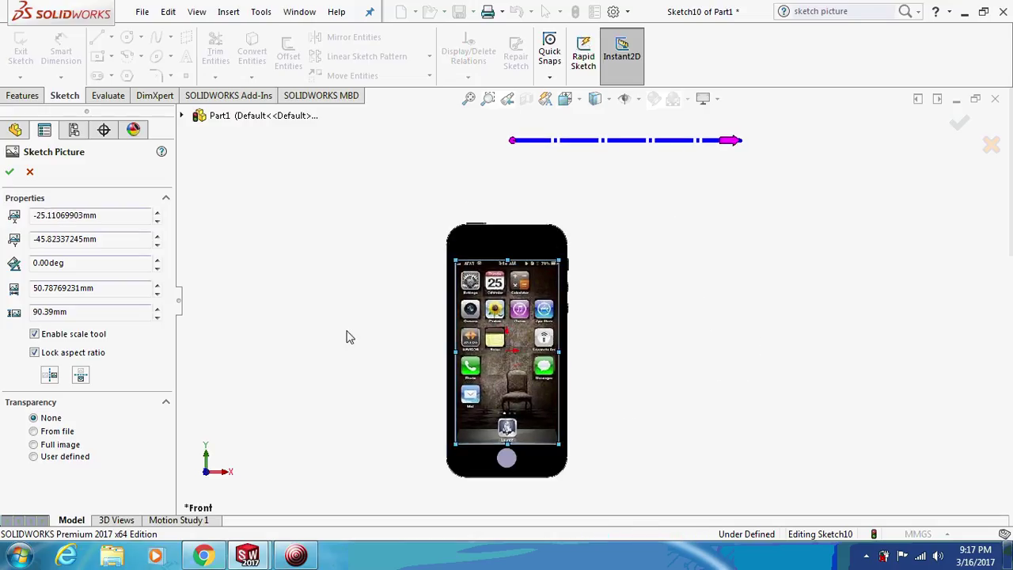
pyautogui.click(10, 171)
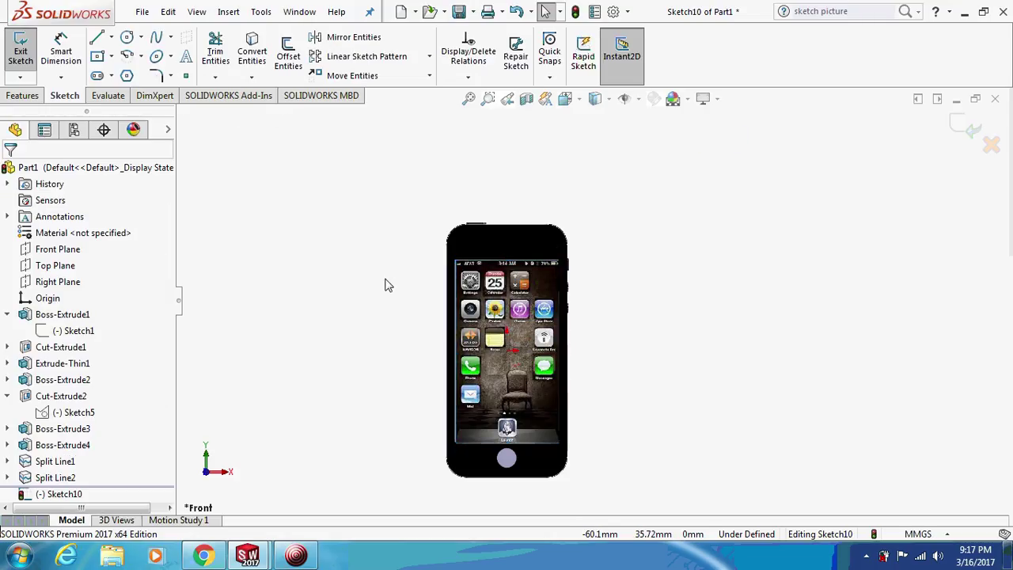
# Exit the screen picture's sketch and start a new sketch on the middle face of the phone's back
pyautogui.moveTo(357, 324); pyautogui.dragTo(676, 340, button='middle')
pyautogui.click(676, 342)
pyautogui.rightClick(677, 342)
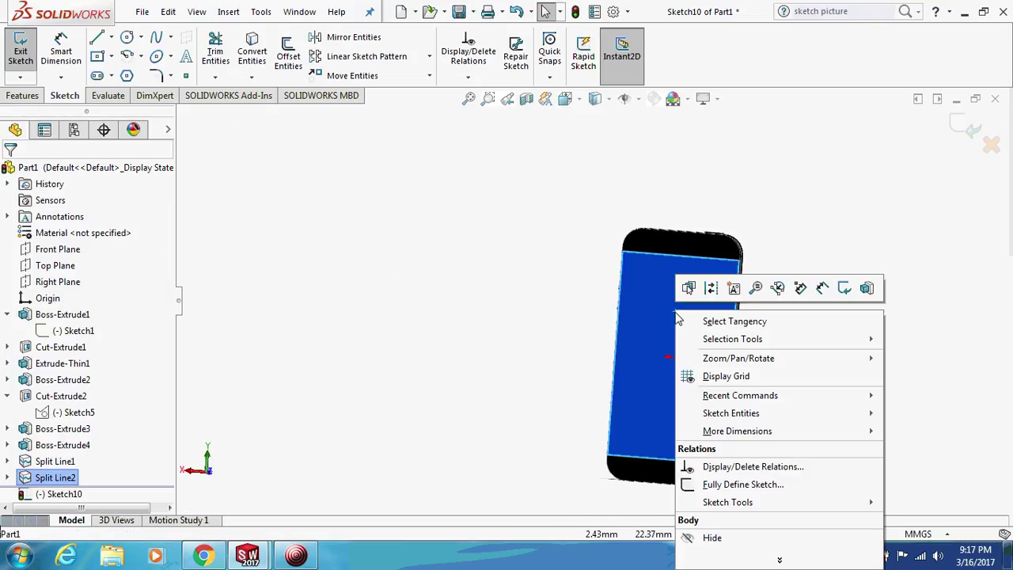
pyautogui.click(823, 168)
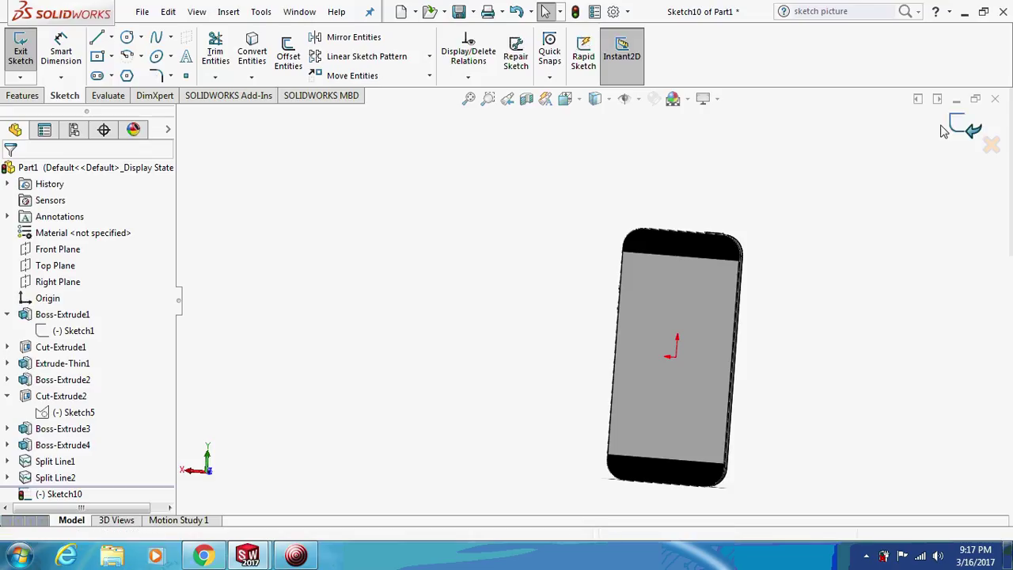
pyautogui.click(967, 127)
pyautogui.rightClick(635, 304)
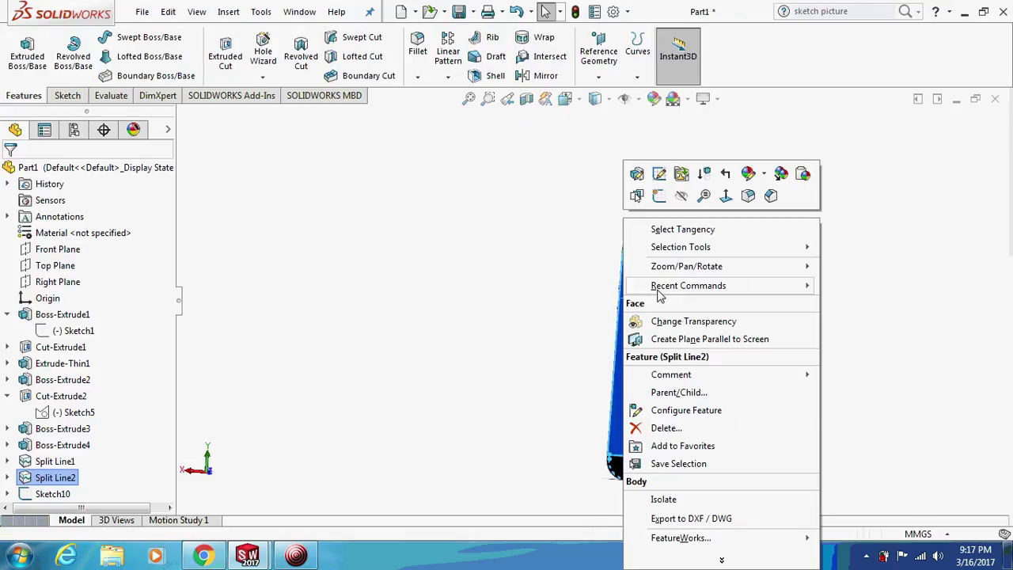
pyautogui.click(657, 195)
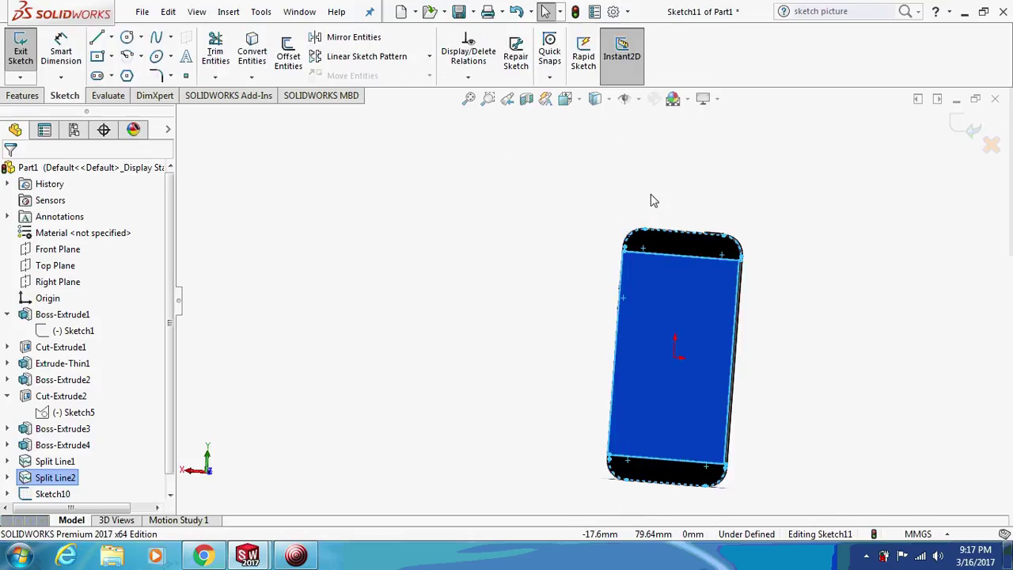
# Insert the picture file "Capture" as a Sketch Picture in the back face's sketch
pyautogui.click(260, 11)
pyautogui.moveTo(325, 154)
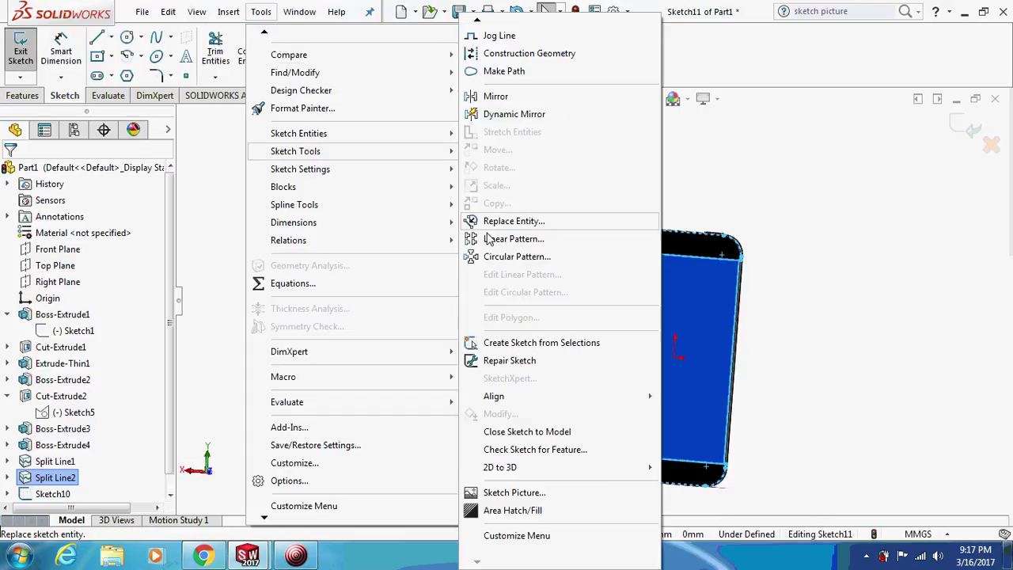
pyautogui.click(513, 494)
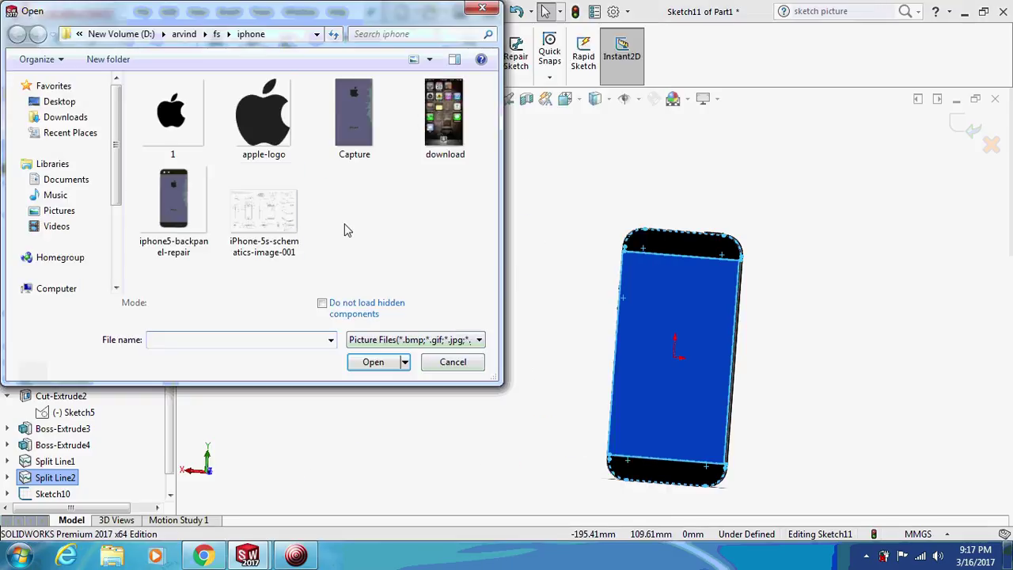
pyautogui.click(325, 156)
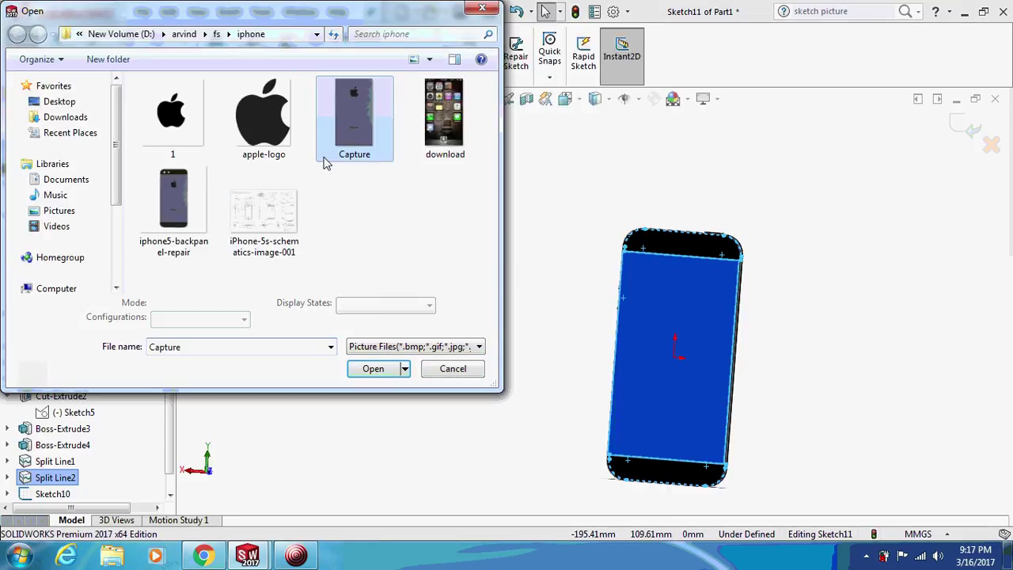
pyautogui.click(373, 369)
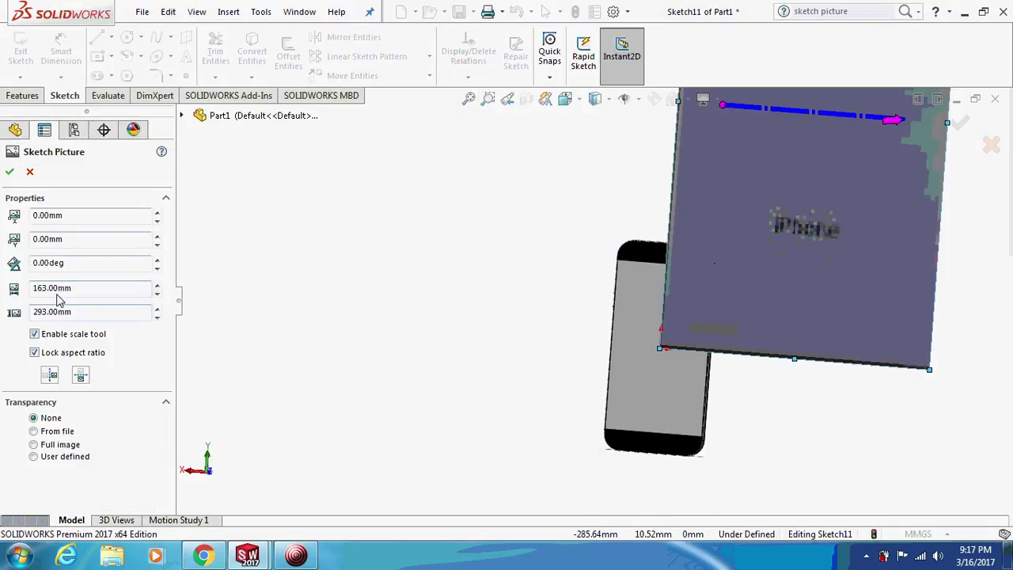
# Enter a width of 58.57 mm for the back picture, and set its height to 100.63 mm
pyautogui.moveTo(105, 290); pyautogui.dragTo(4, 289)
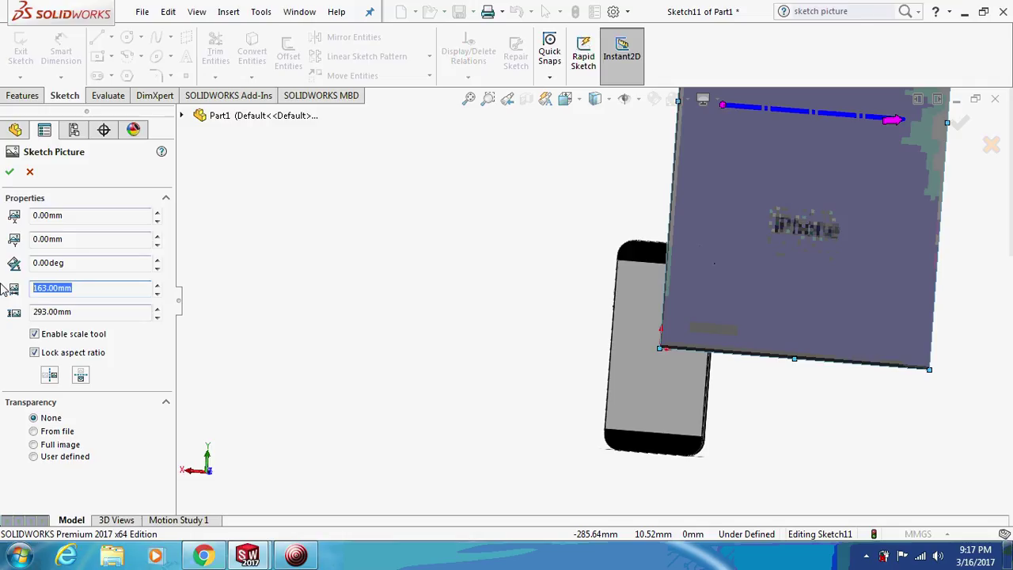
pyautogui.write('58.57')
pyautogui.press('Return')
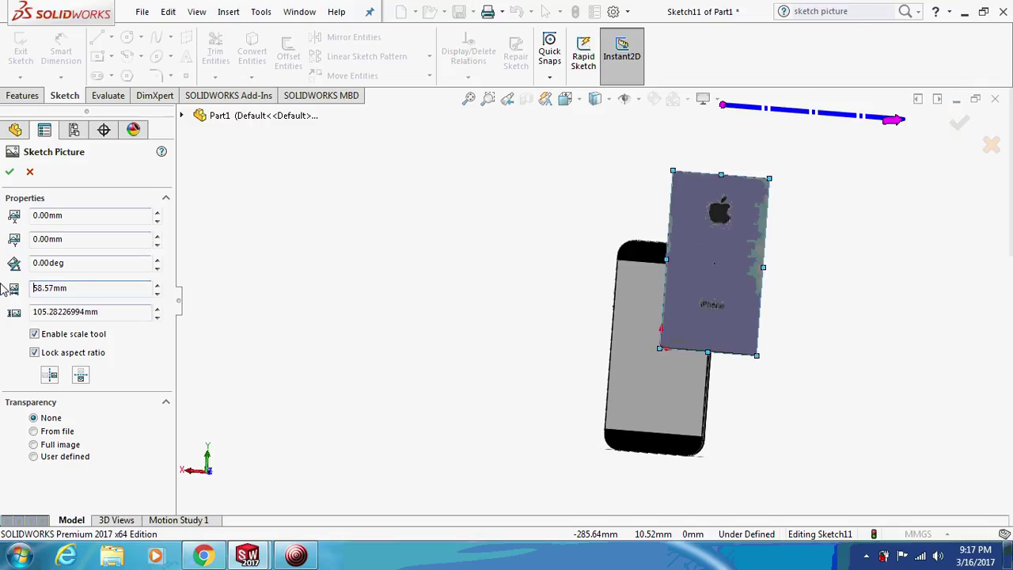
pyautogui.moveTo(136, 313); pyautogui.dragTo(4, 315)
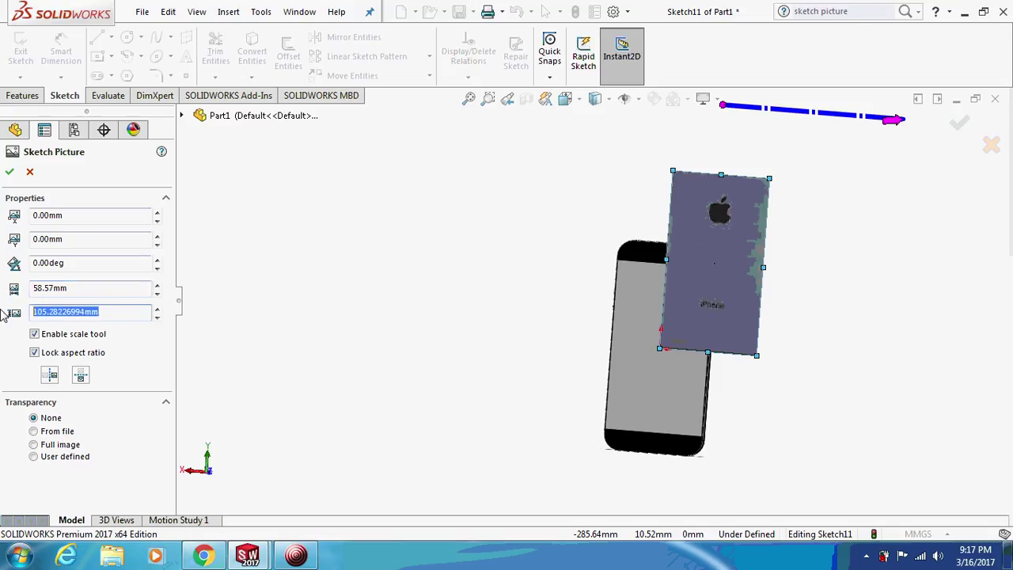
pyautogui.write('12')
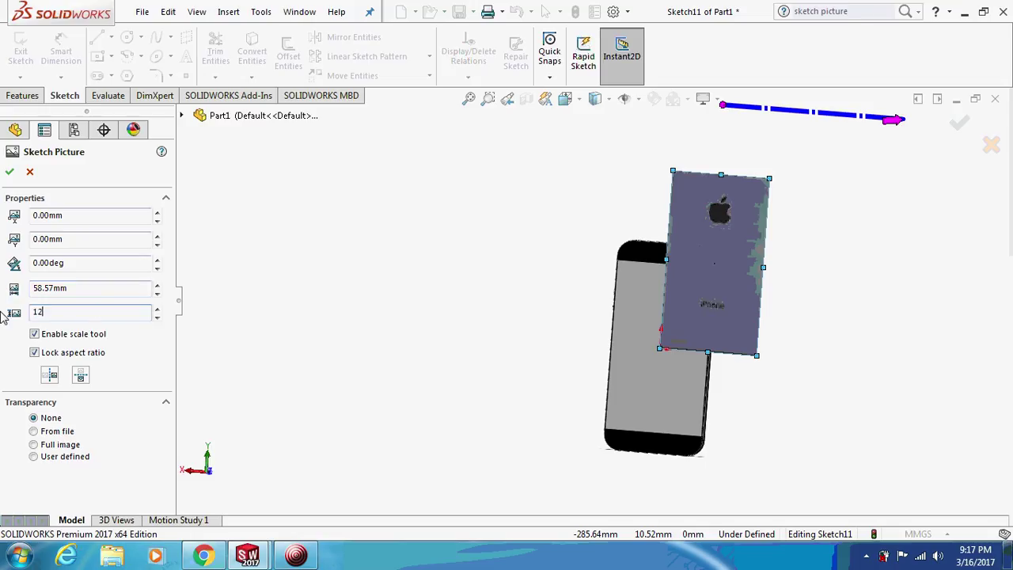
pyautogui.write('3.8')
pyautogui.write('3')
pyautogui.press('Return')
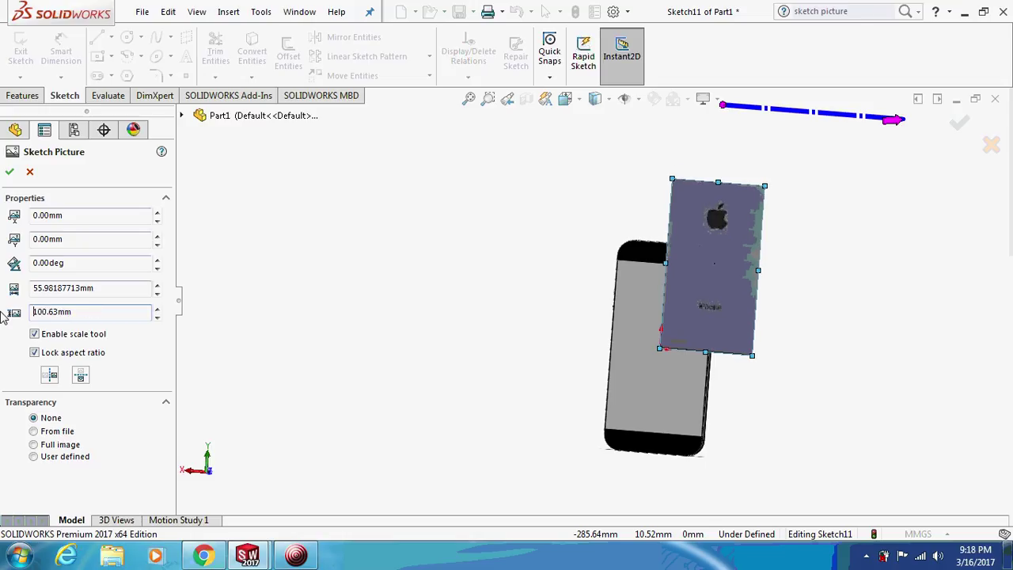
# Switch to the back view and move the picture over the area between the phone's two black end bands
pyautogui.click(564, 98)
pyautogui.click(586, 152)
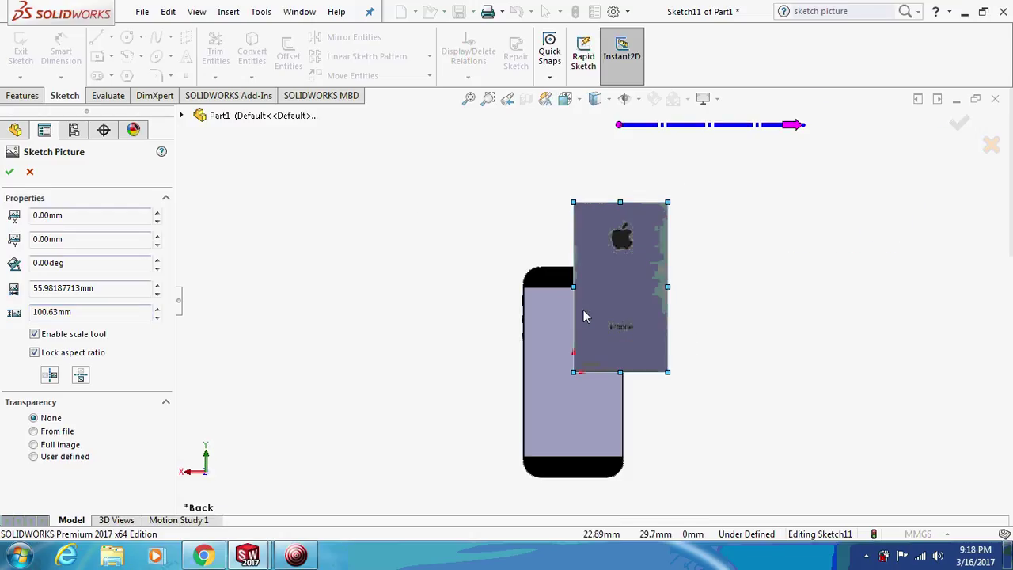
pyautogui.moveTo(615, 312); pyautogui.dragTo(565, 395)
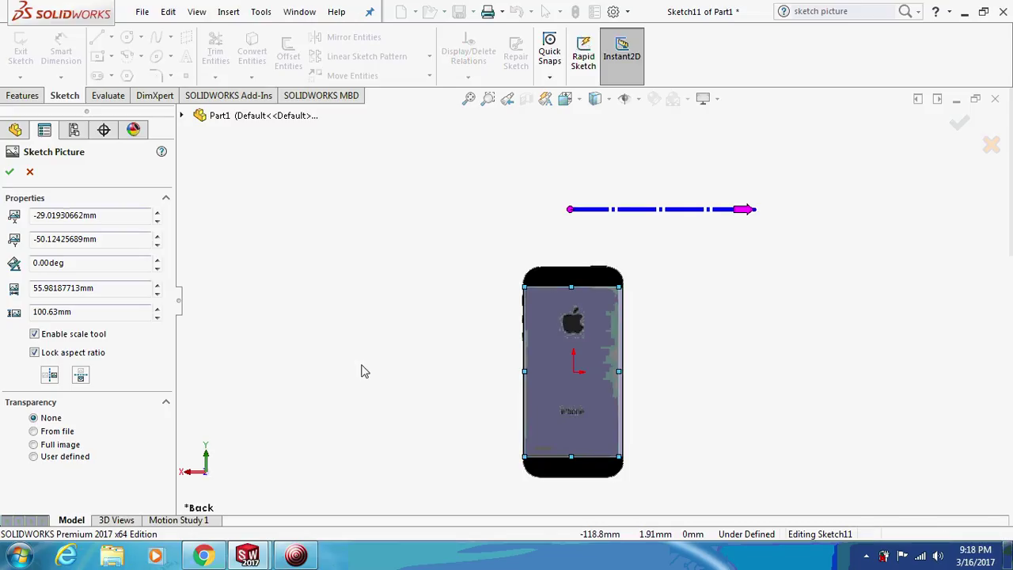
# Set the back picture's width to 57.58 mm, center it on the middle area and accept the Sketch Picture
pyautogui.click(104, 290)
pyautogui.moveTo(107, 297); pyautogui.dragTo(3, 294)
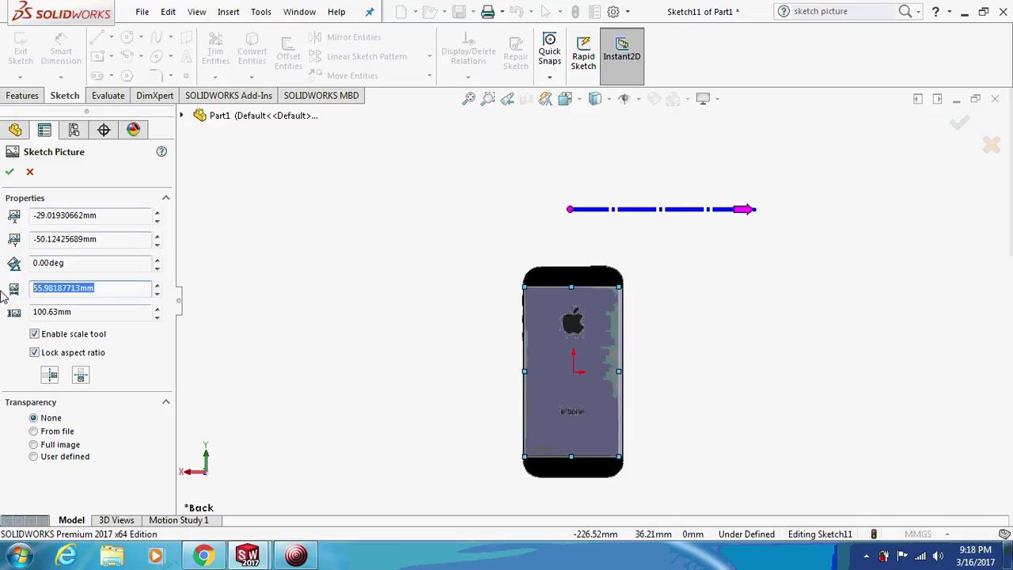
pyautogui.write('57')
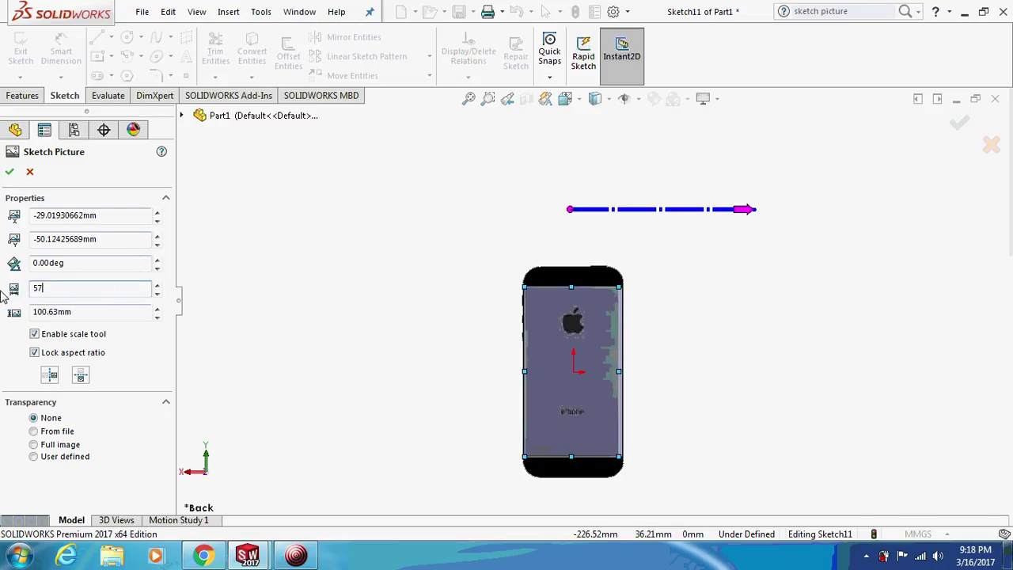
pyautogui.write('.58')
pyautogui.press('Return')
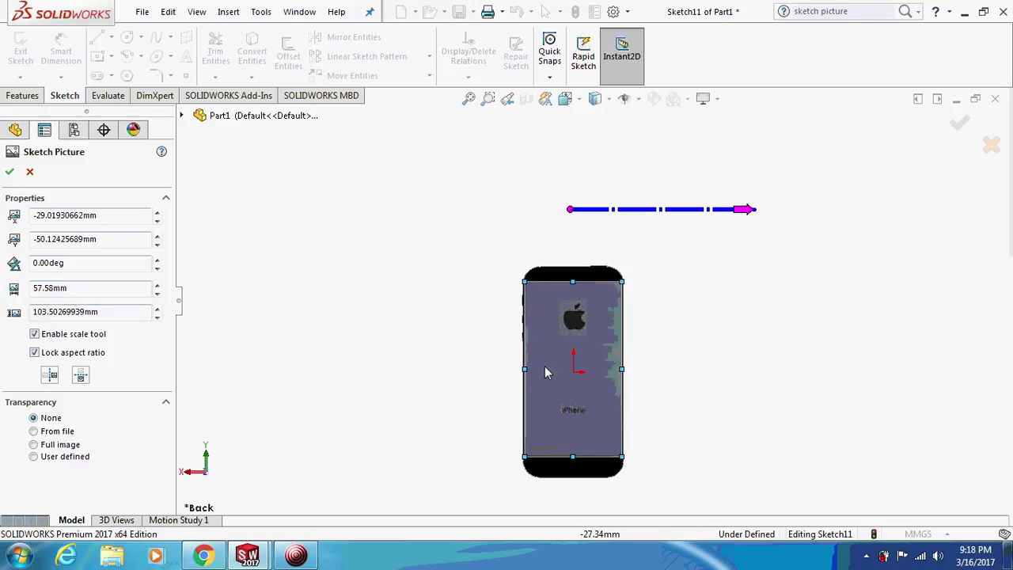
pyautogui.moveTo(572, 376); pyautogui.dragTo(571, 378)
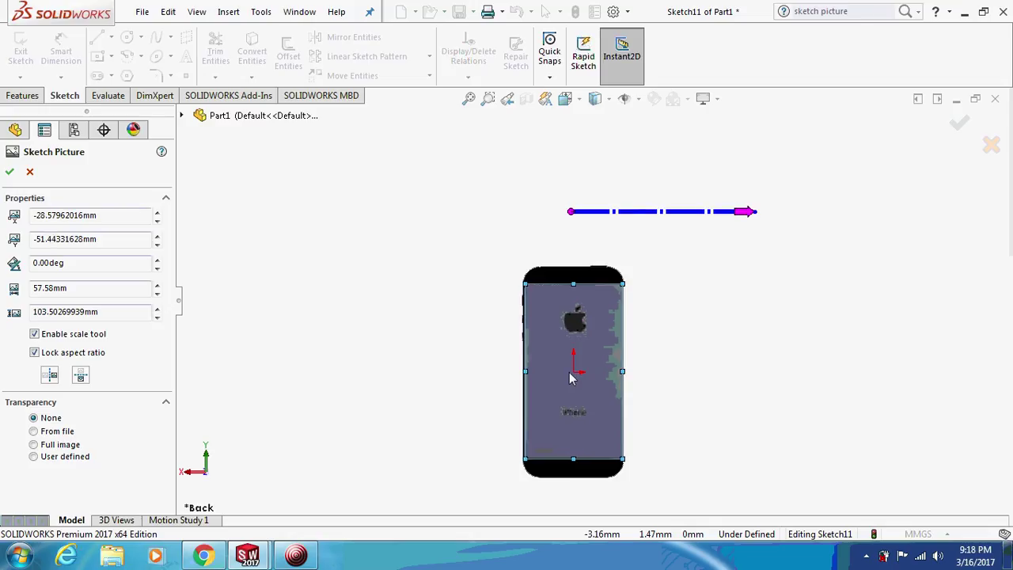
pyautogui.click(8, 174)
pyautogui.moveTo(367, 272)
pyautogui.mouseDown(button='middle')
pyautogui.moveTo(570, 336)
pyautogui.moveTo(460, 301)
pyautogui.moveTo(493, 261)
pyautogui.moveTo(696, 282)
pyautogui.moveTo(680, 334)
pyautogui.moveTo(651, 337)
pyautogui.moveTo(527, 431)
pyautogui.mouseUp(button='middle')
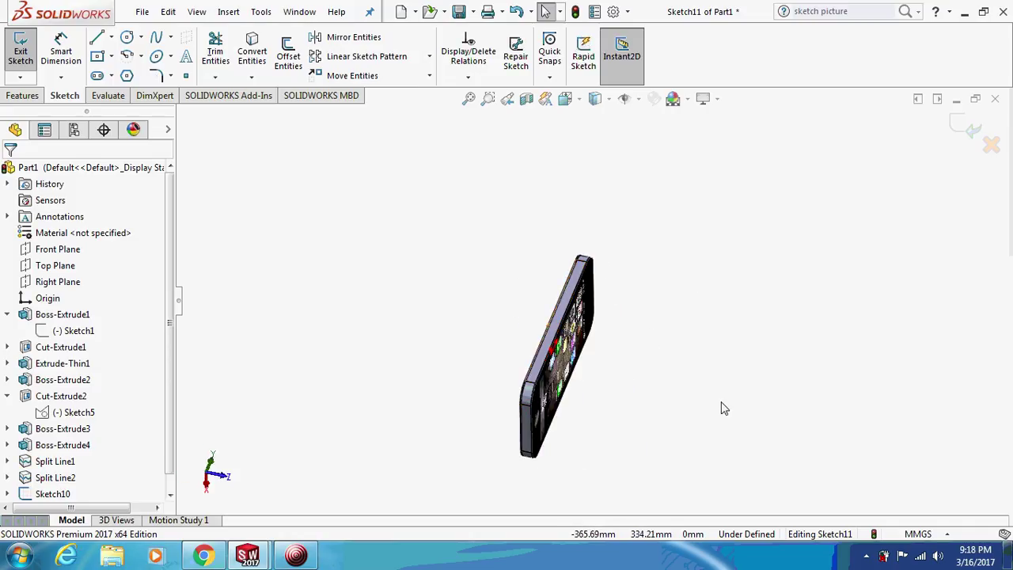
pyautogui.moveTo(723, 412); pyautogui.dragTo(498, 284, button='middle')
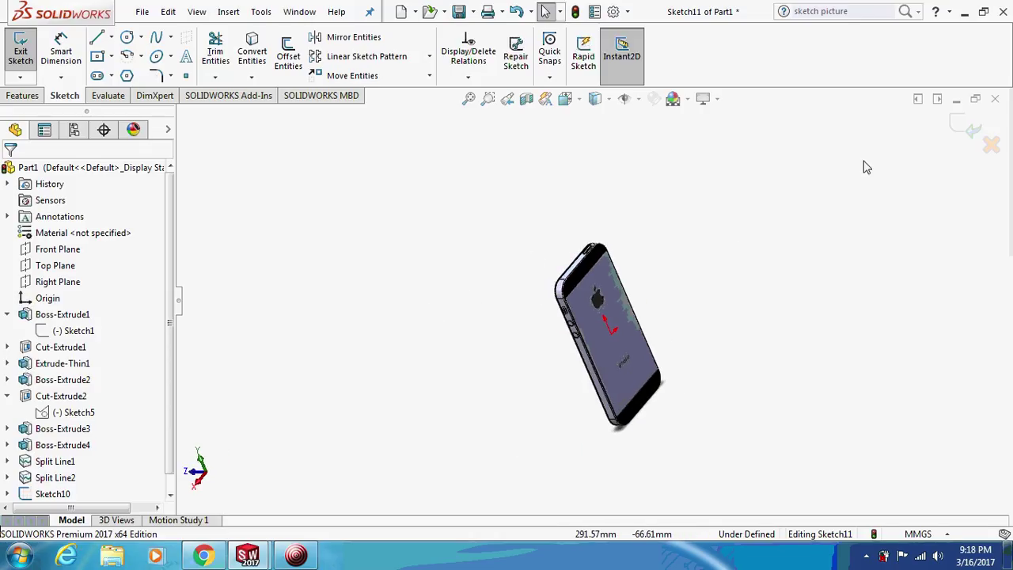
pyautogui.click(296, 554)
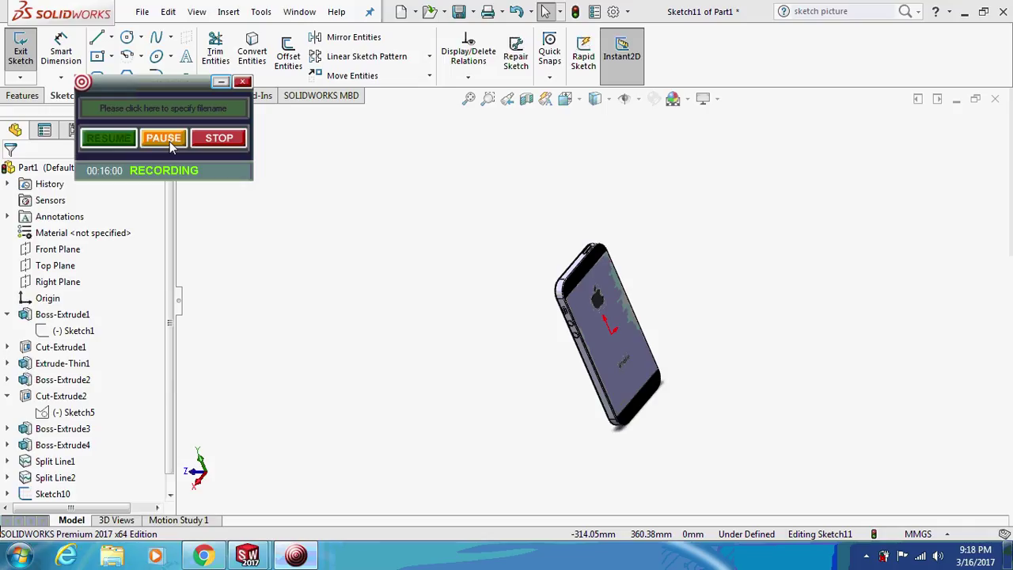